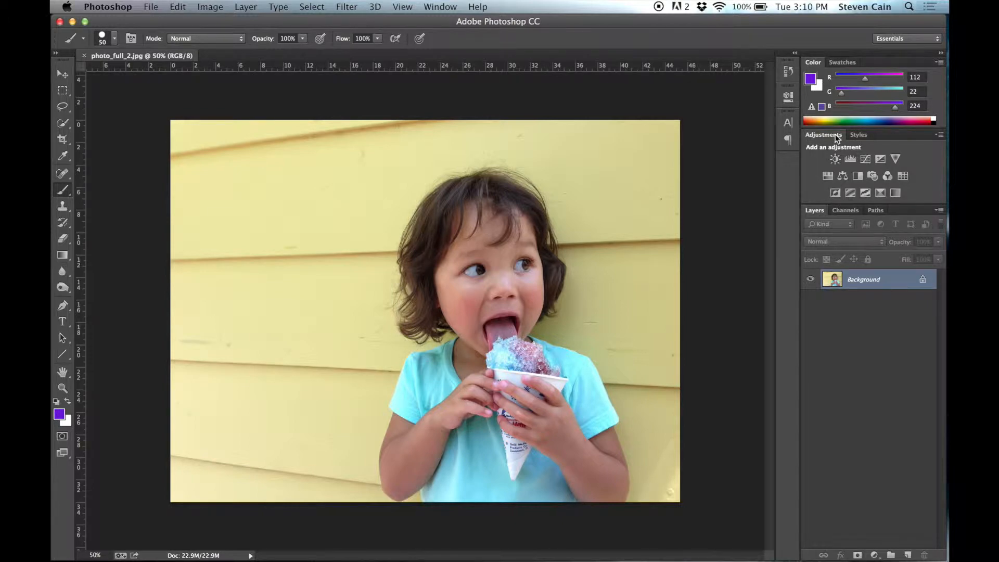
# - Hide the Adjustments panel and show it again
pyautogui.click(453, 6)
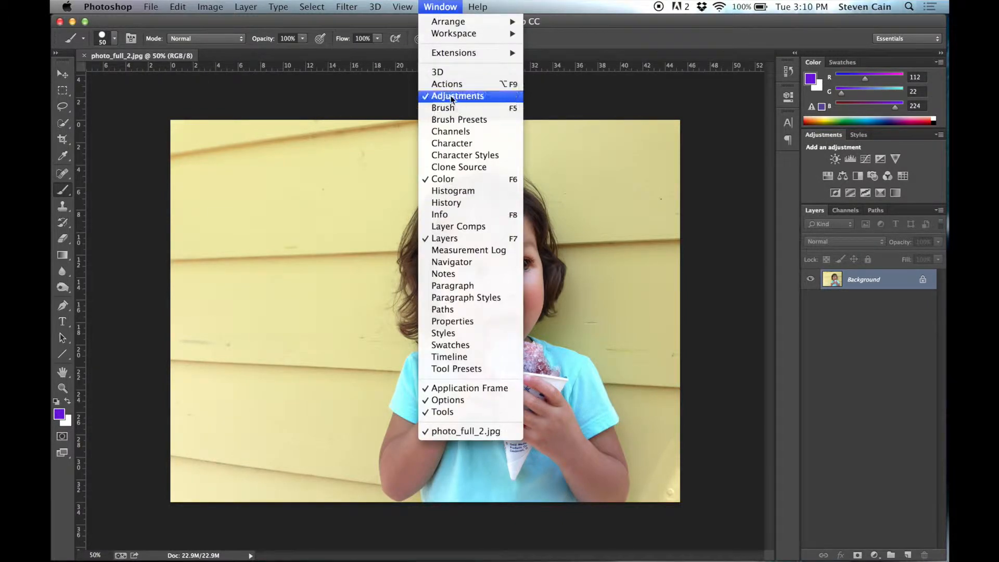
pyautogui.click(475, 96)
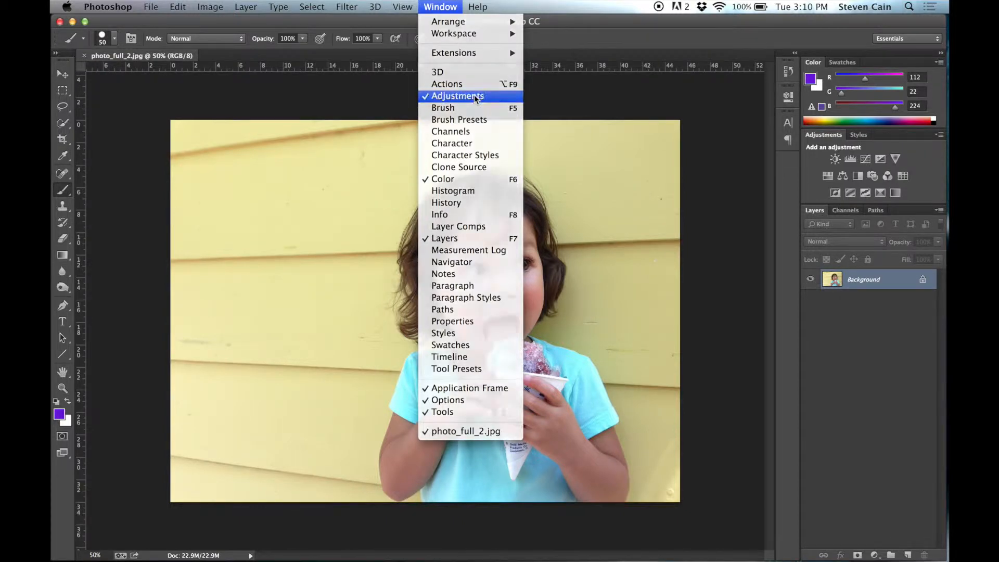
pyautogui.click(432, 4)
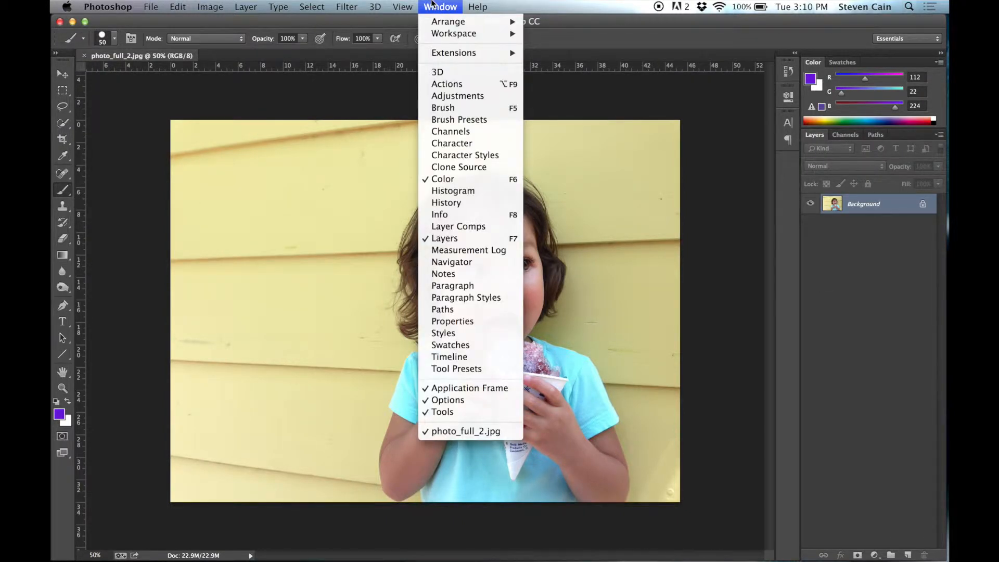
pyautogui.click(453, 96)
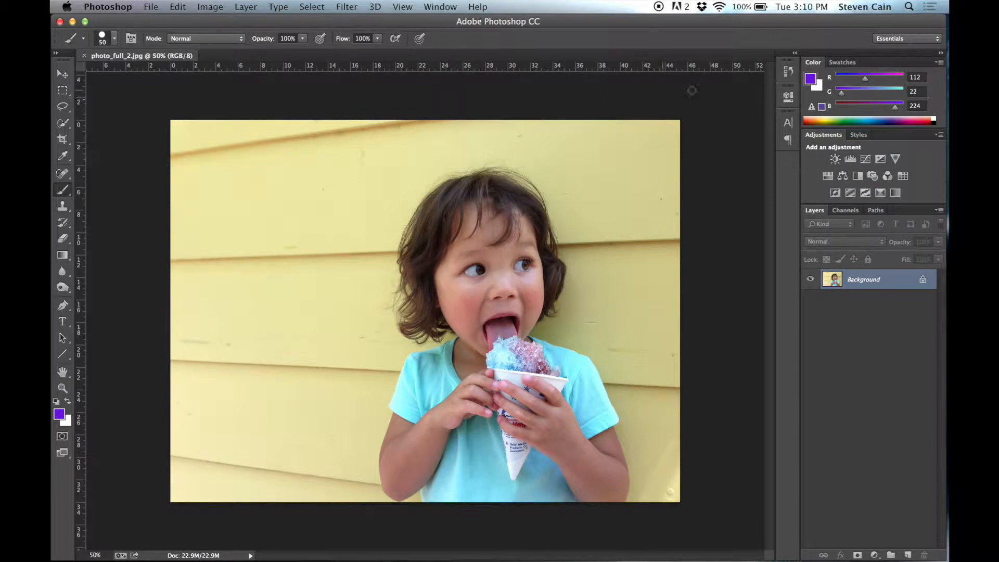
# - Add a Hue/Saturation adjustment layer above the Background layer
pyautogui.click(829, 176)
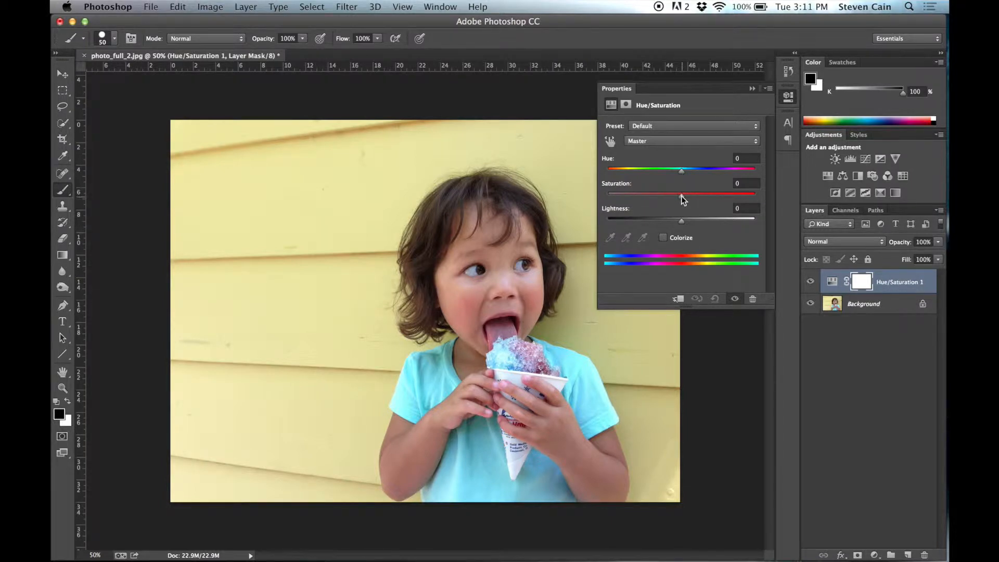
# - Try a Master saturation of +29 on the photo and reset it to 0
pyautogui.moveTo(682, 196); pyautogui.dragTo(703, 201)
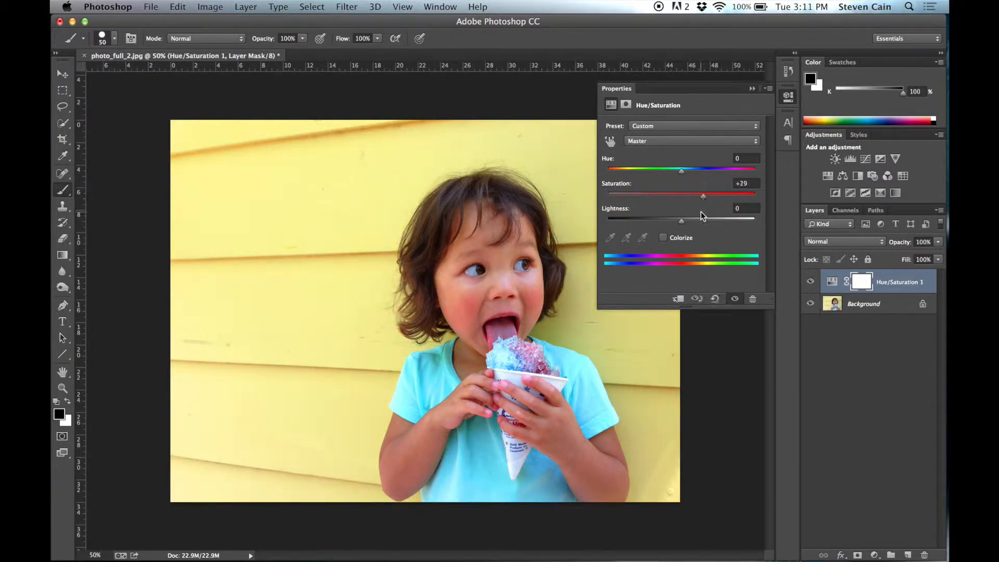
pyautogui.doubleClick(750, 183)
pyautogui.write('+0')
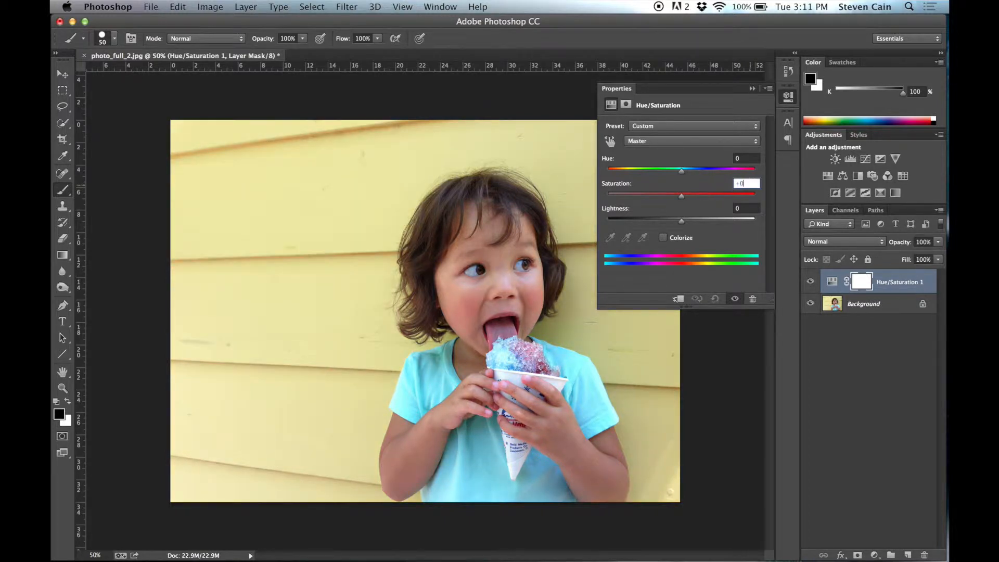
pyautogui.press('Return')
# - Limit the Hue/Saturation adjustment to Yellows, set its hue to -79 to turn the wall pink, and collapse the adjustment's properties
pyautogui.click(663, 142)
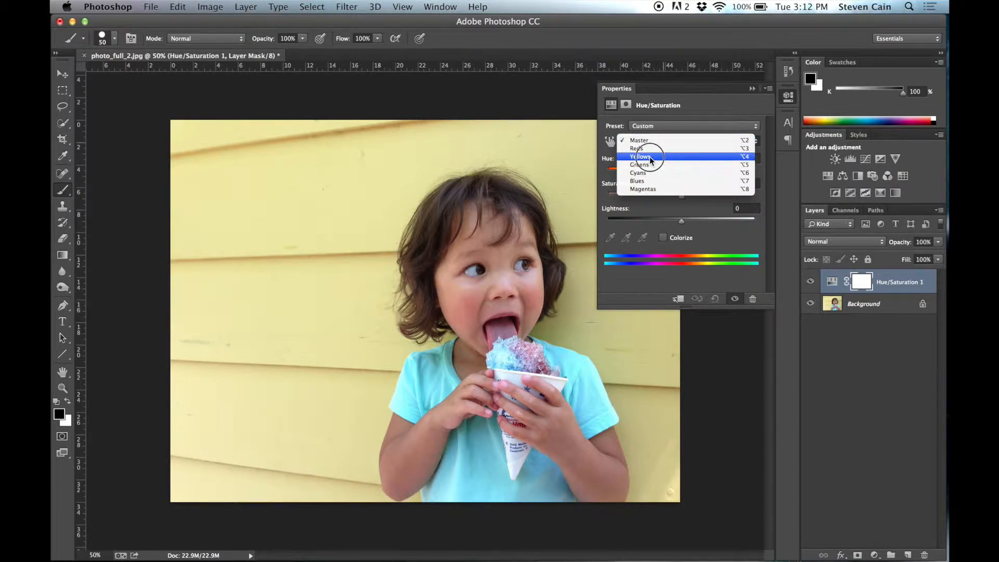
pyautogui.click(650, 157)
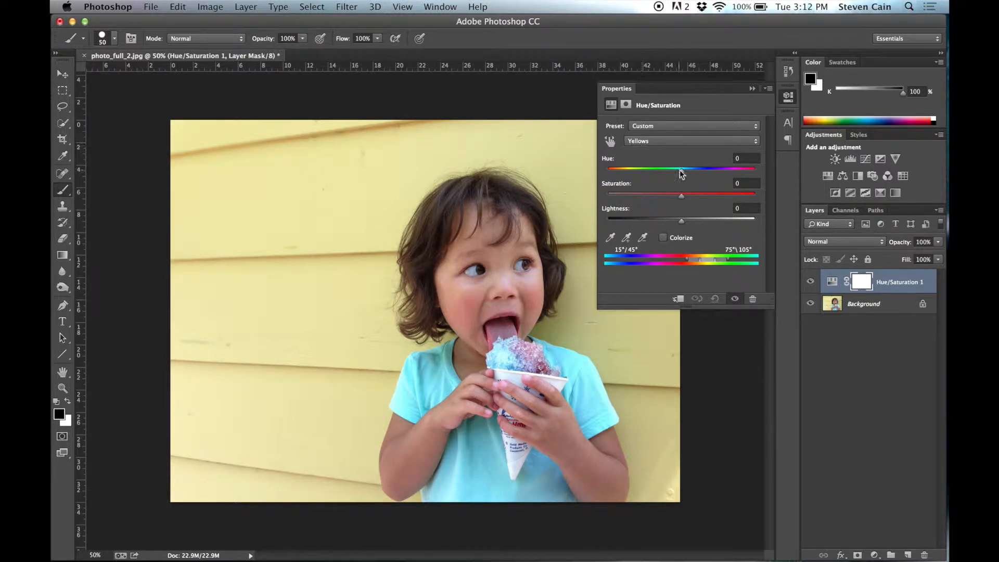
pyautogui.moveTo(682, 174); pyautogui.dragTo(633, 176)
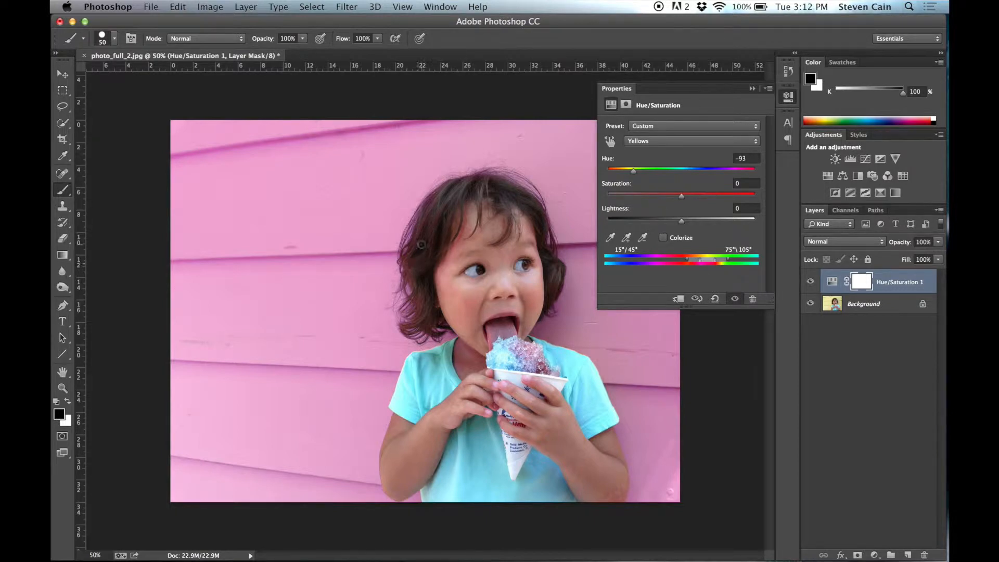
pyautogui.moveTo(634, 173); pyautogui.dragTo(674, 172)
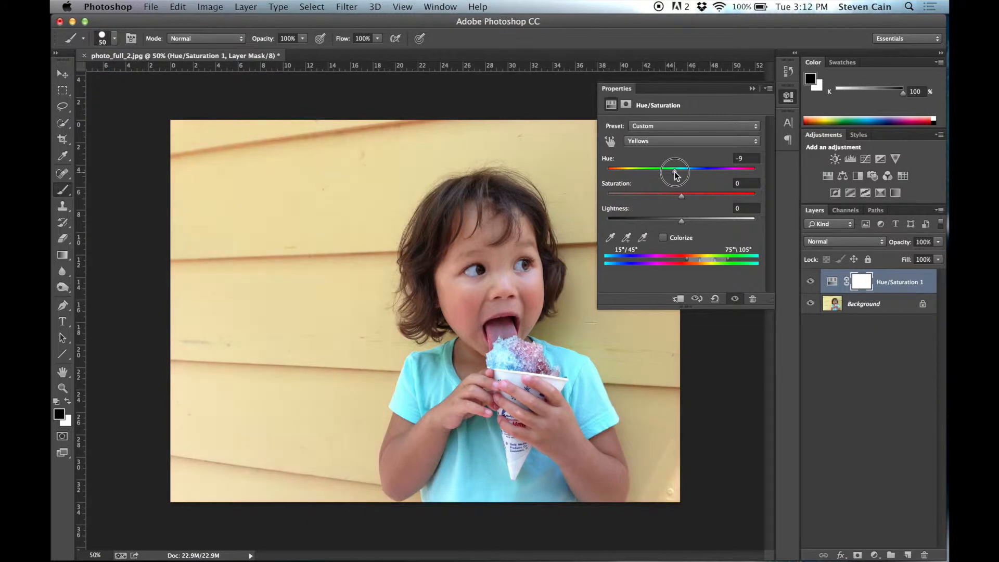
pyautogui.moveTo(674, 174); pyautogui.dragTo(639, 175)
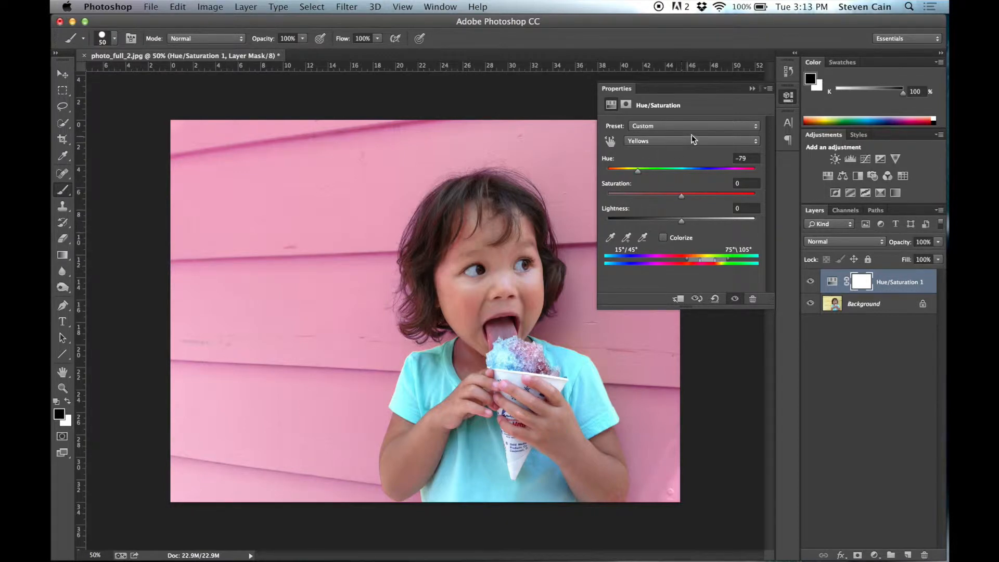
pyautogui.click(789, 97)
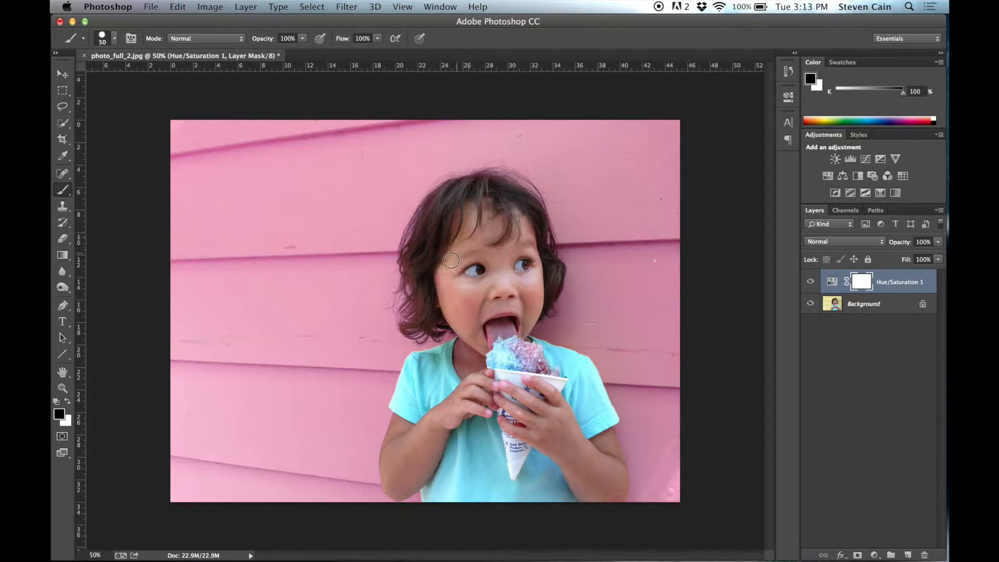
# - Paint black over the child's face on the Hue/Saturation layer mask, enlarging the brush to 200 px
pyautogui.click(465, 234)
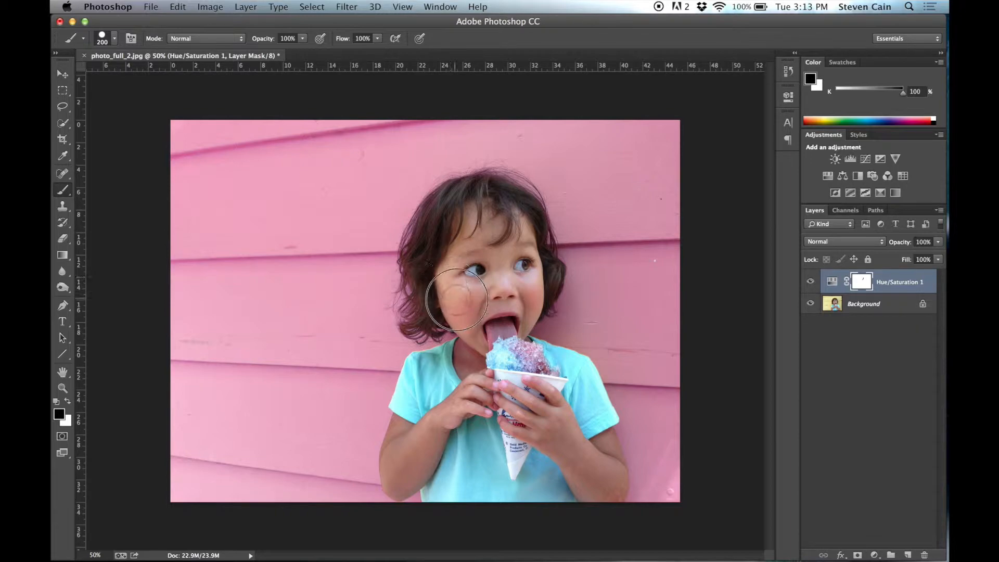
pyautogui.moveTo(466, 316)
pyautogui.mouseDown()
pyautogui.moveTo(457, 307)
pyautogui.moveTo(464, 318)
pyautogui.moveTo(467, 308)
pyautogui.moveTo(487, 318)
pyautogui.moveTo(490, 337)
pyautogui.moveTo(467, 358)
pyautogui.moveTo(477, 331)
pyautogui.moveTo(466, 372)
pyautogui.moveTo(500, 344)
pyautogui.moveTo(492, 279)
pyautogui.mouseUp()
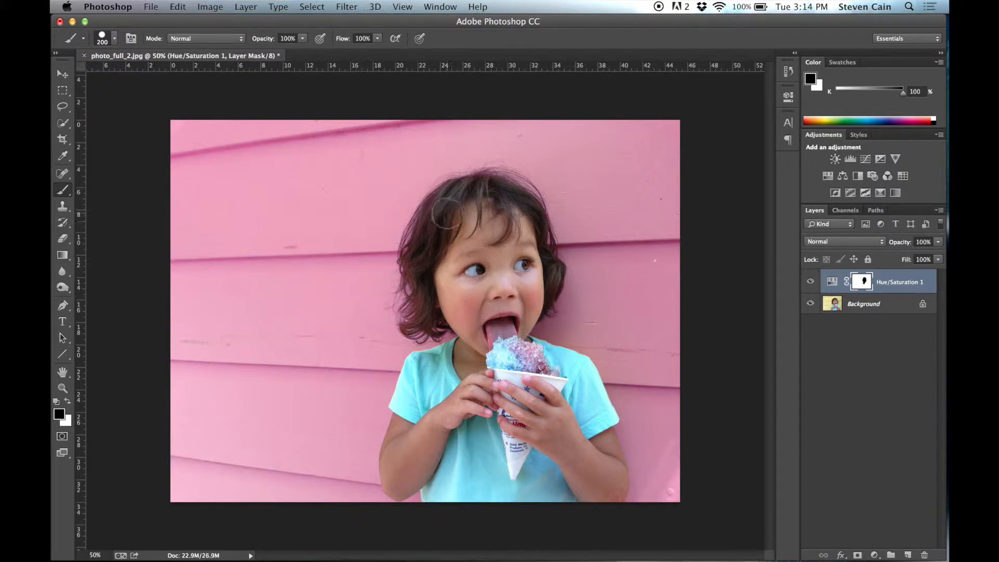
# - Reduce the brush to 100 px and paint black on the mask along the outer edge of the child's hair
pyautogui.press('[')
pyautogui.press('[')
pyautogui.press('[')
pyautogui.press('[')
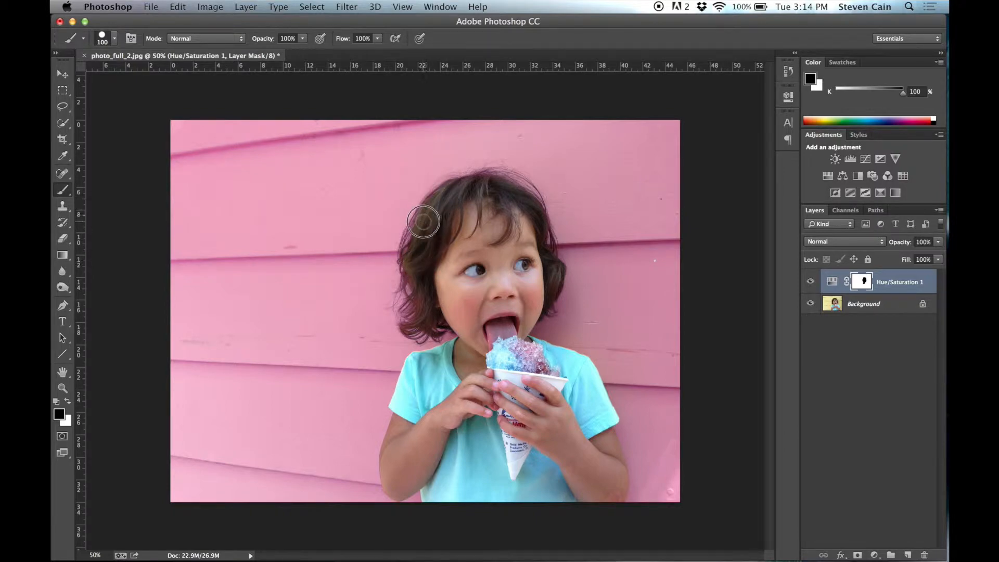
pyautogui.moveTo(423, 240)
pyautogui.mouseDown()
pyautogui.moveTo(422, 248)
pyautogui.moveTo(450, 212)
pyautogui.moveTo(434, 269)
pyautogui.moveTo(422, 213)
pyautogui.moveTo(409, 251)
pyautogui.moveTo(424, 216)
pyautogui.mouseUp()
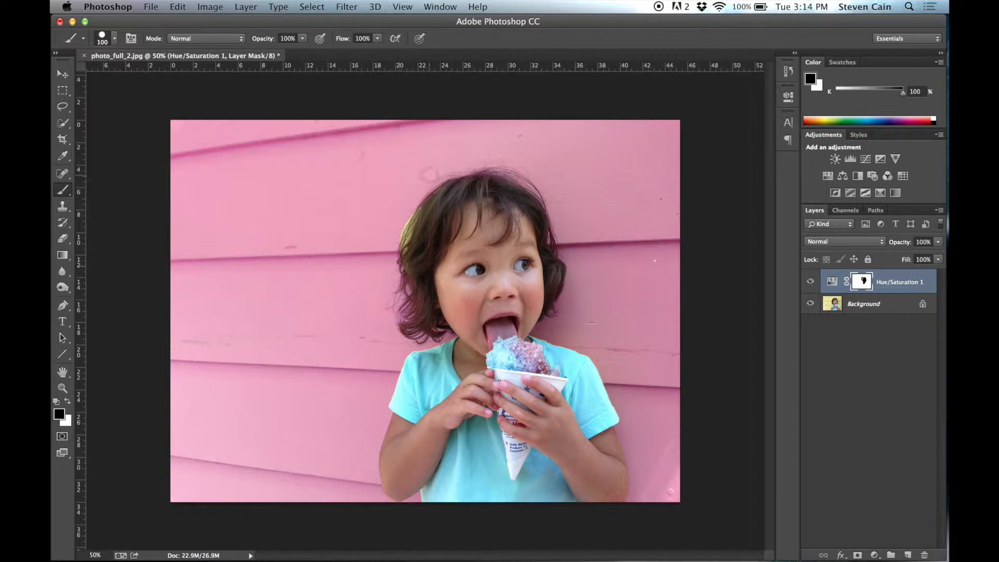
# - Undo the mask painting along the hair edge by returning to the preceding brush stroke in the history
pyautogui.press('super+z')
pyautogui.click(789, 71)
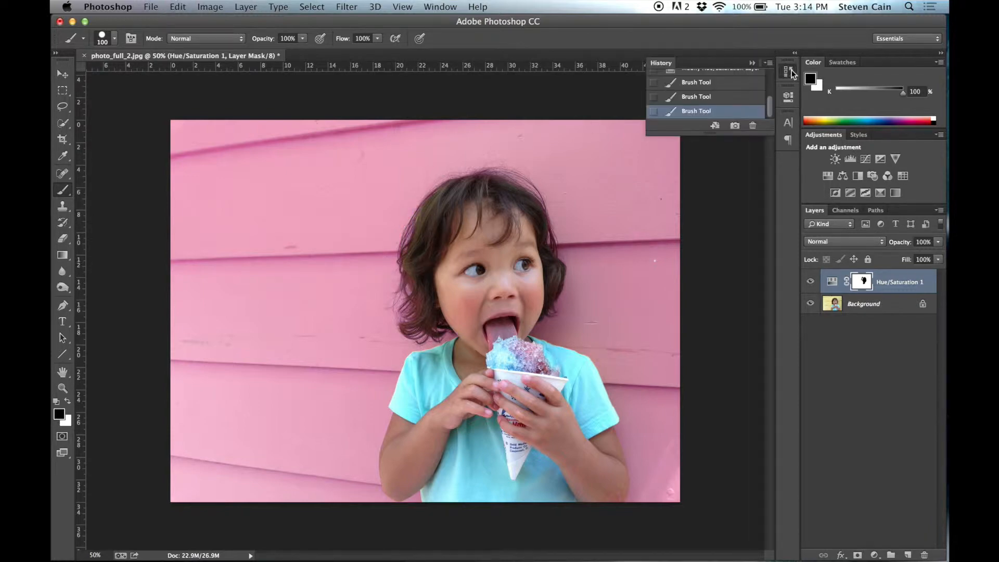
pyautogui.click(715, 98)
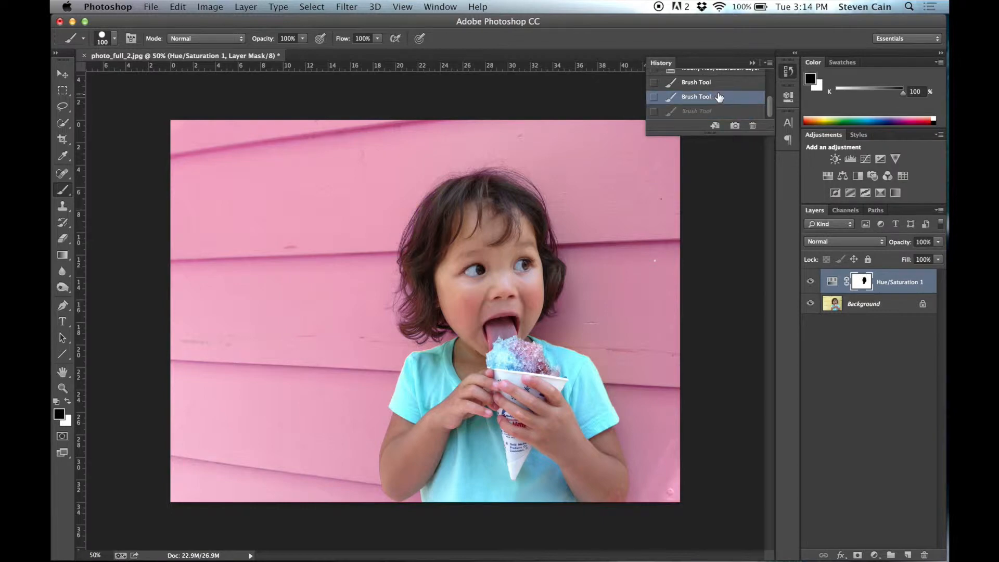
pyautogui.click(789, 71)
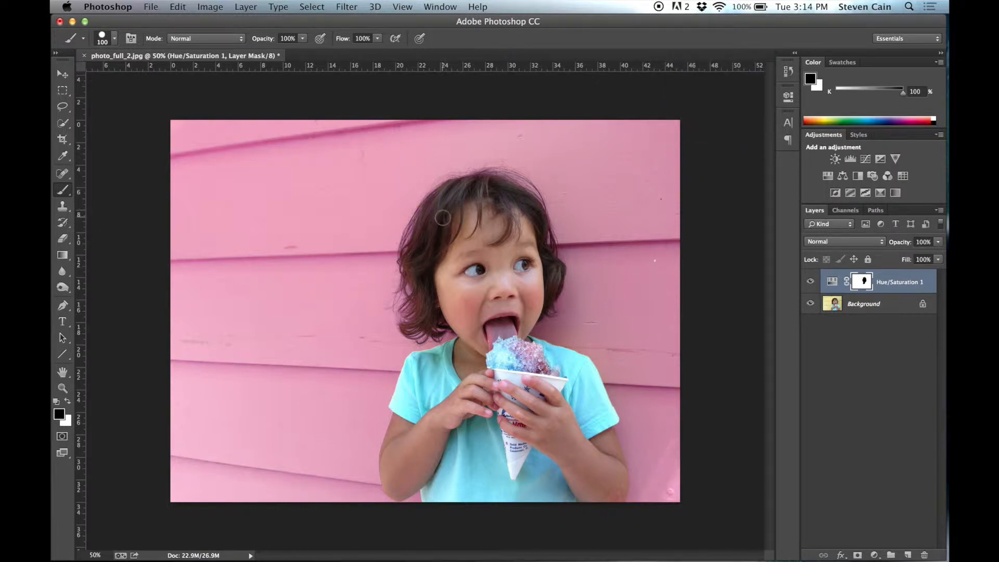
# - Check the 100 px brush's hardness setting and lower it to 0%
pyautogui.click(116, 37)
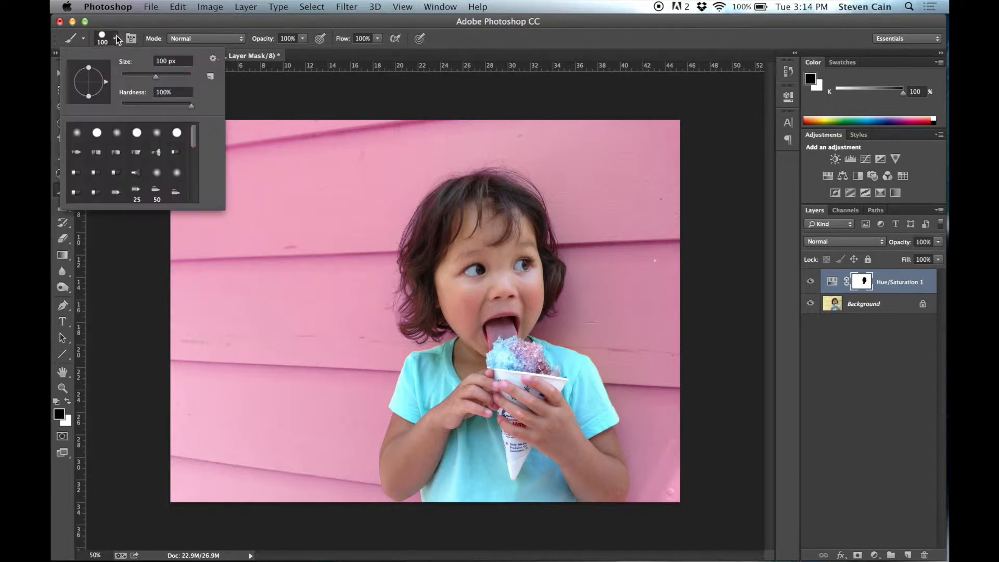
pyautogui.moveTo(193, 108)
pyautogui.mouseDown()
pyautogui.moveTo(156, 112)
pyautogui.moveTo(197, 112)
pyautogui.mouseUp()
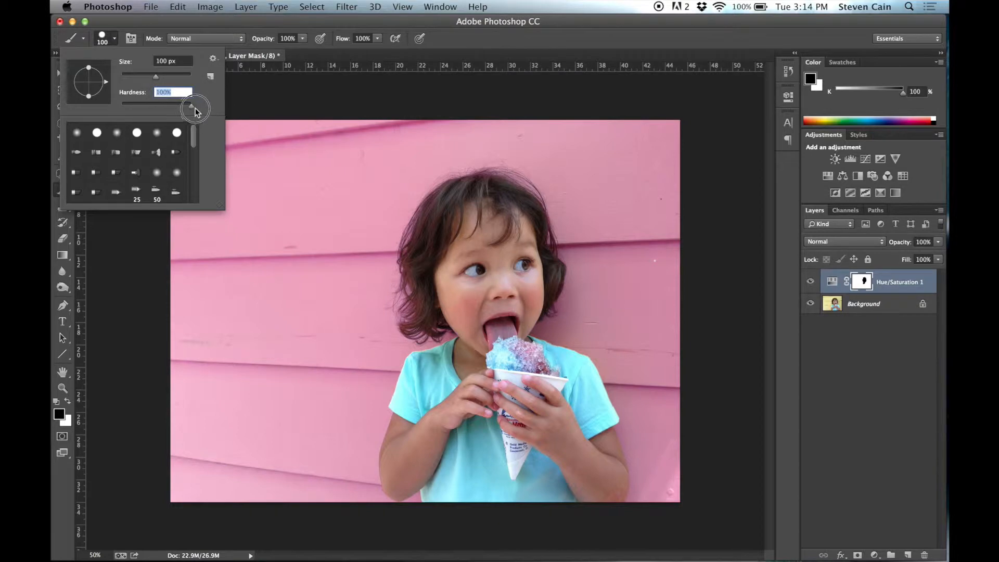
pyautogui.click(115, 40)
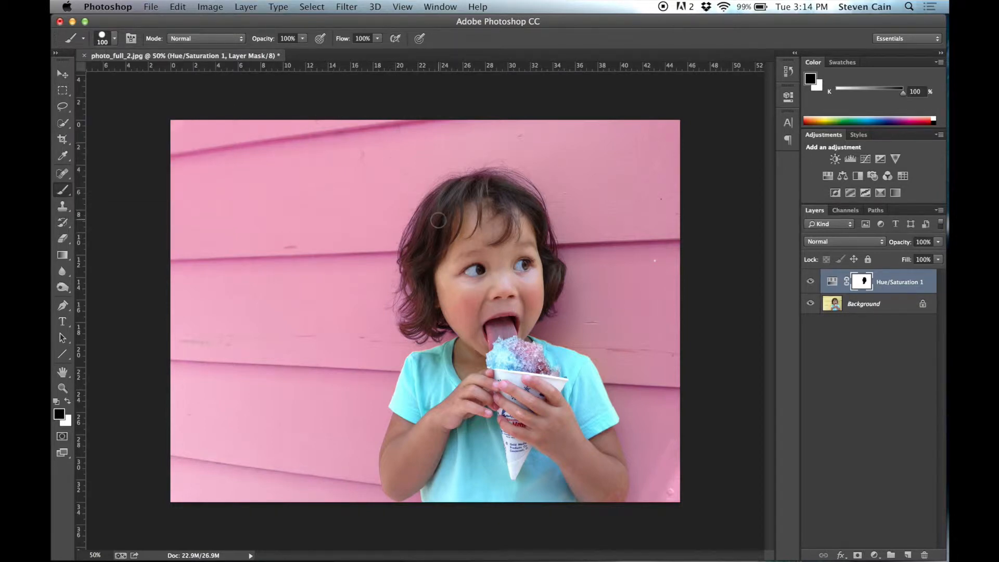
pyautogui.hotkey('shift', '[')
pyautogui.hotkey('shift', '[')
pyautogui.click(114, 38)
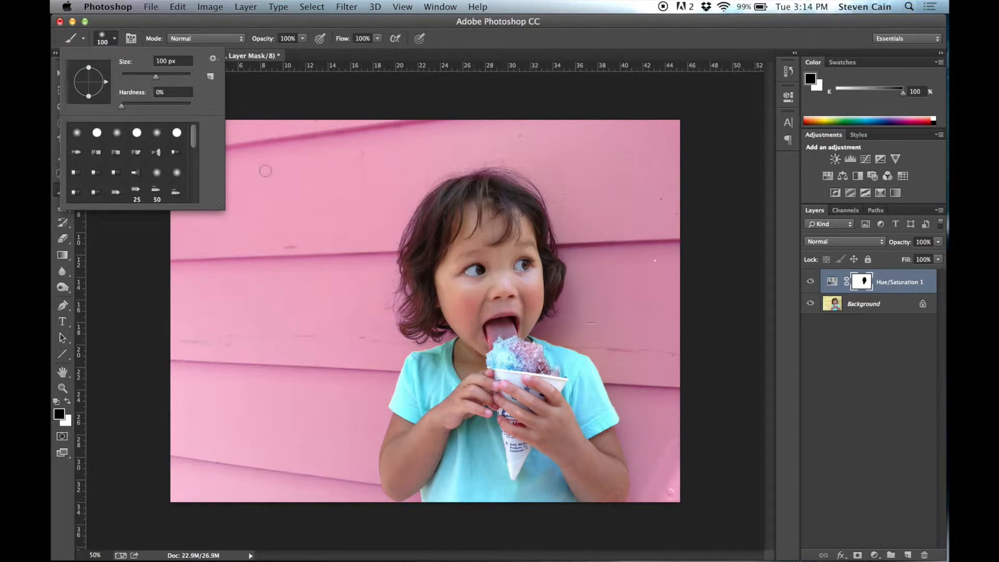
pyautogui.click(116, 36)
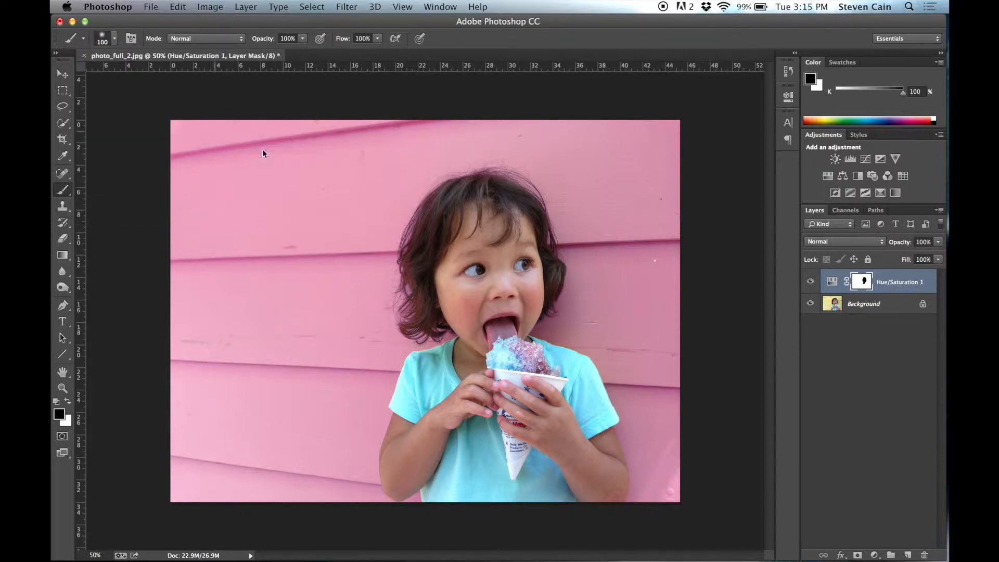
# - Step the brush hardness up through 25% and 75% to 100%, and soften the brush again
pyautogui.click(115, 38)
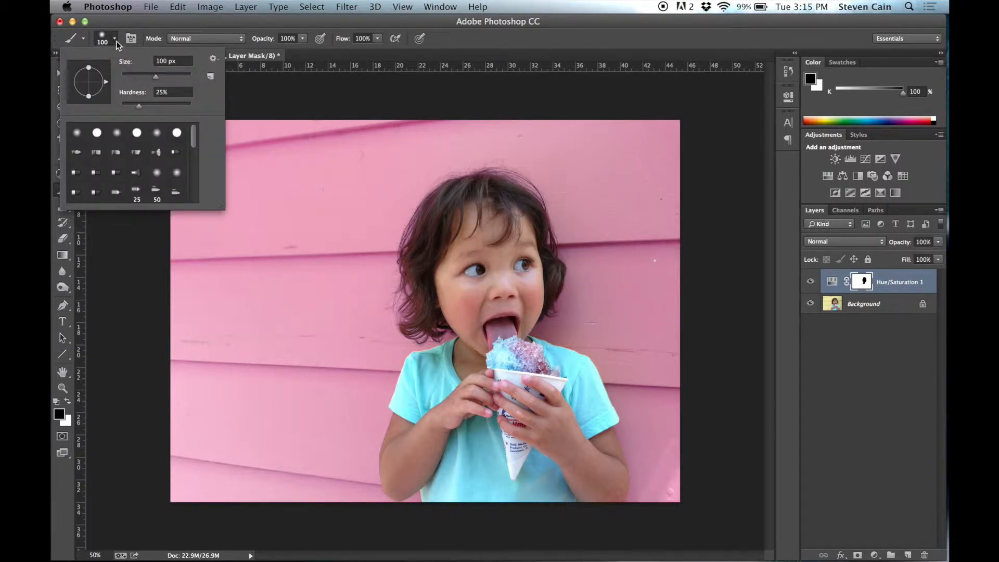
pyautogui.click(115, 40)
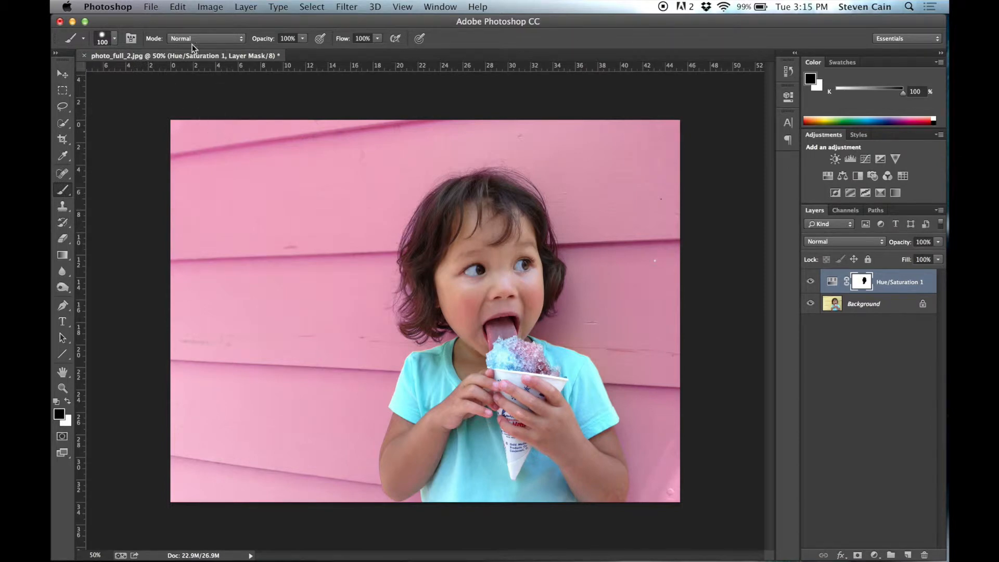
pyautogui.click(117, 37)
pyautogui.click(119, 39)
pyautogui.click(115, 39)
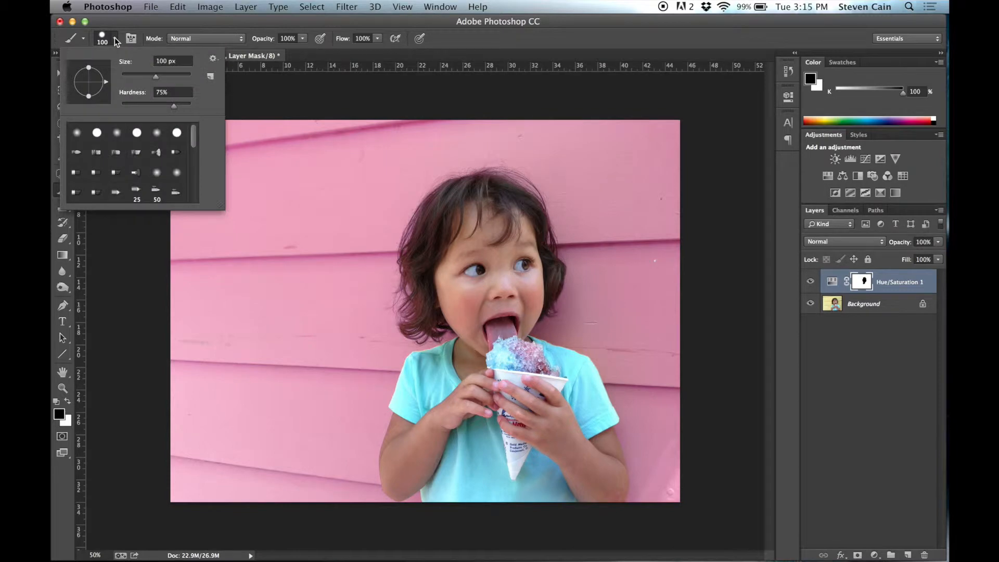
pyautogui.click(115, 40)
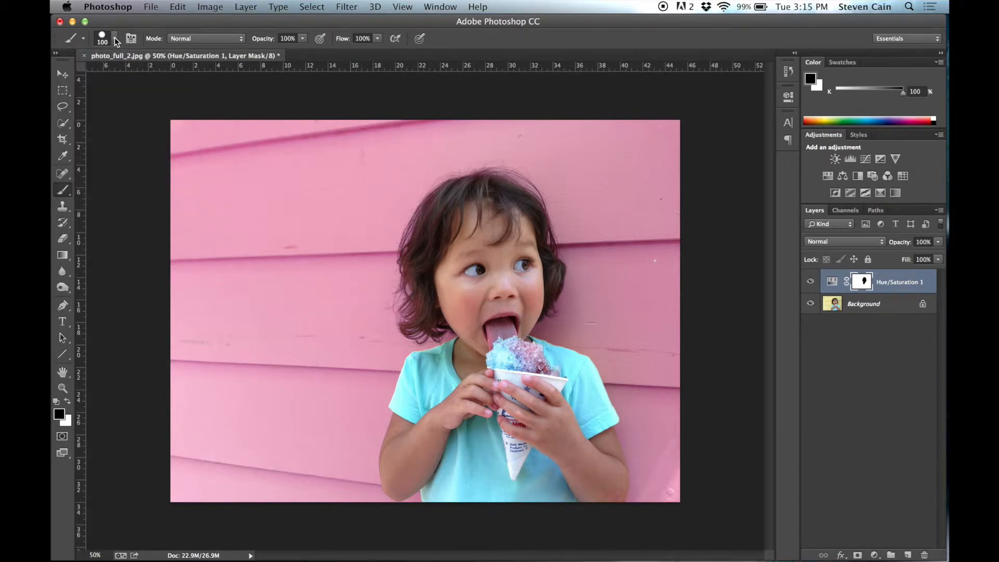
pyautogui.click(115, 38)
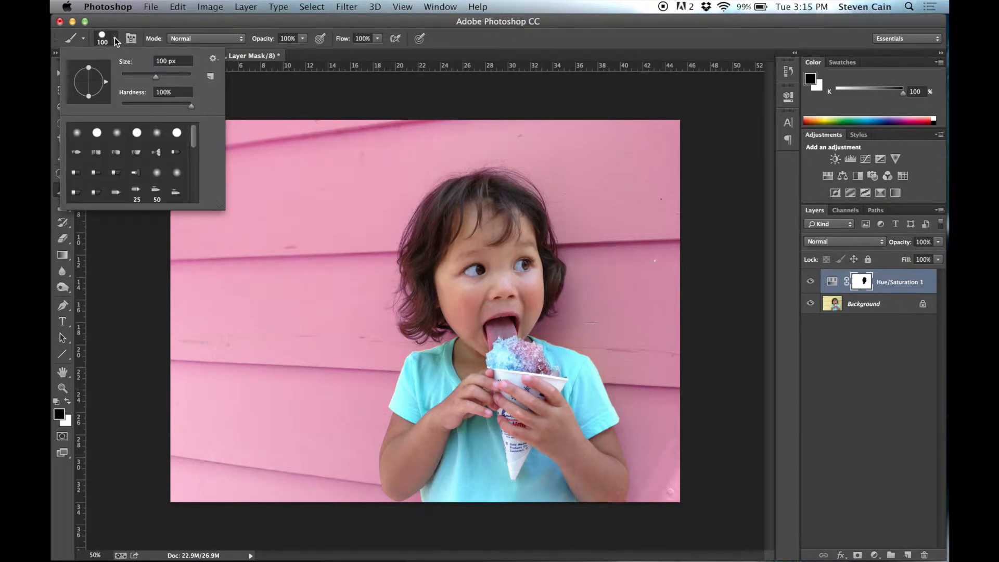
pyautogui.click(115, 39)
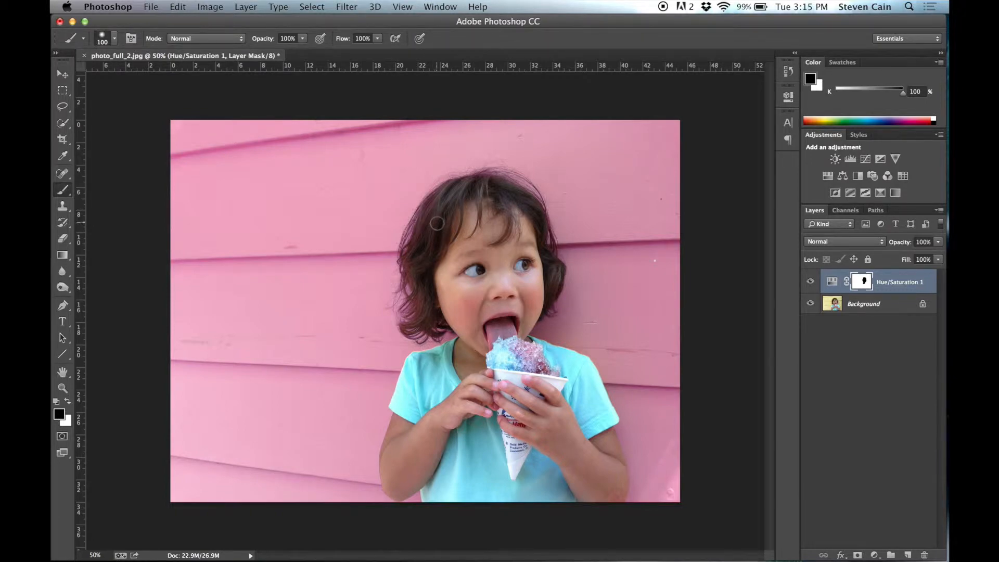
pyautogui.click(115, 39)
pyautogui.click(115, 39)
# - Toggle the Hue/Saturation adjustment layer's visibility to compare the original and recoloured wall, leaving the layer hidden
pyautogui.click(811, 283)
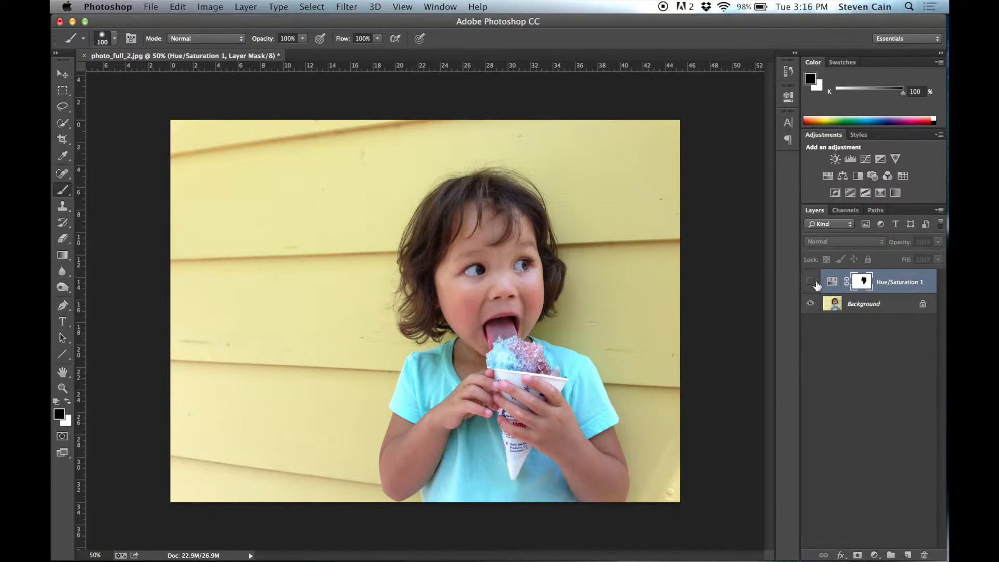
pyautogui.click(810, 282)
pyautogui.click(810, 282)
pyautogui.click(810, 282)
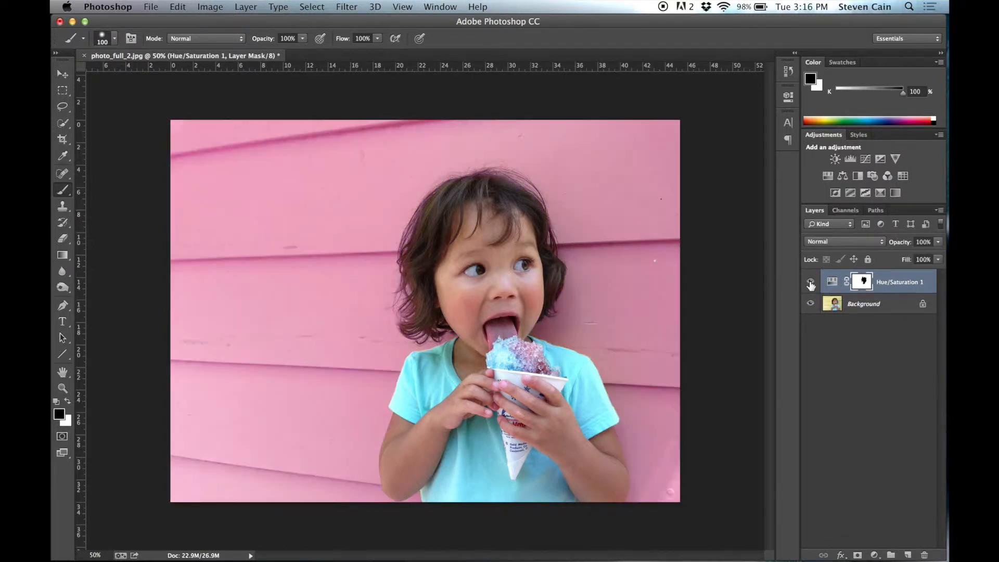
pyautogui.click(811, 282)
pyautogui.click(811, 282)
pyautogui.click(810, 282)
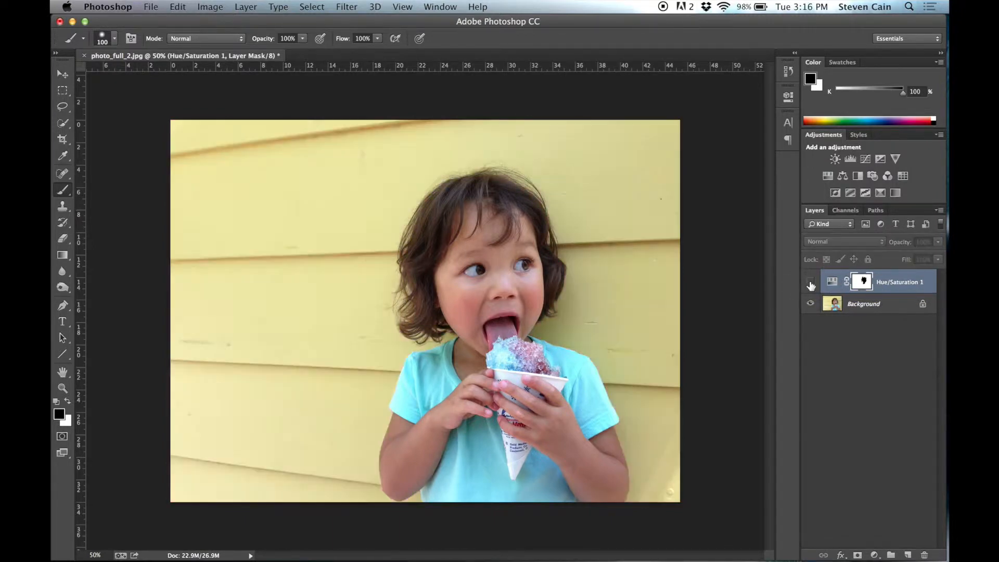
# - Add a second Hue/Saturation adjustment layer with saturation -100 and mask it in black over the shaved ice to restore its colour
pyautogui.click(830, 175)
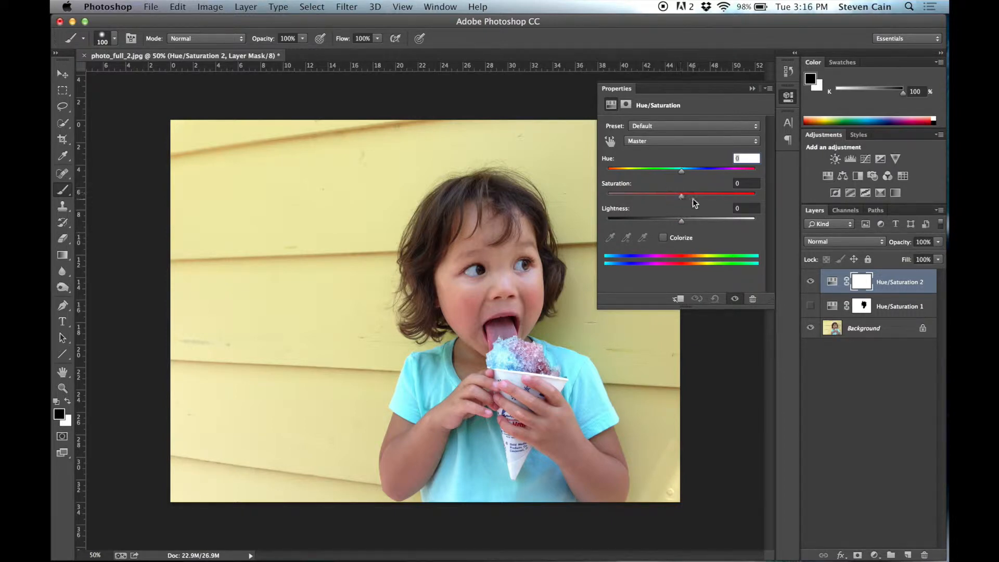
pyautogui.moveTo(682, 196); pyautogui.dragTo(598, 198)
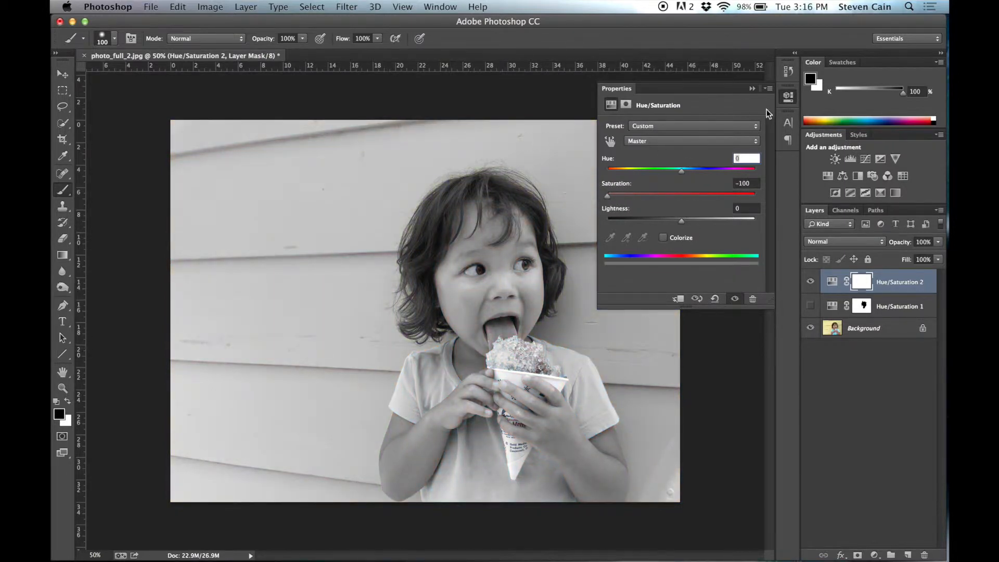
pyautogui.click(789, 99)
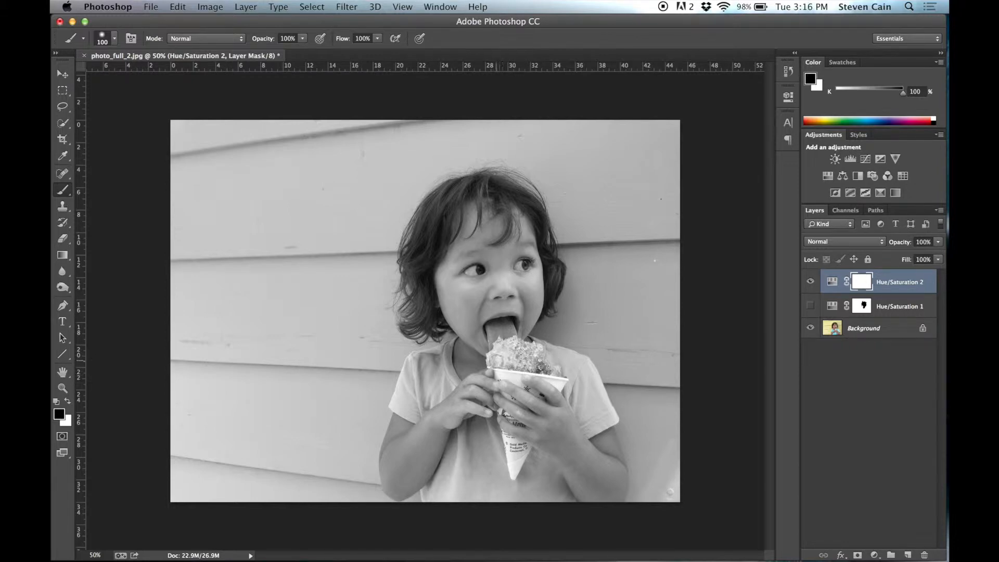
pyautogui.moveTo(499, 359)
pyautogui.mouseDown()
pyautogui.moveTo(534, 348)
pyautogui.moveTo(559, 380)
pyautogui.moveTo(507, 361)
pyautogui.moveTo(523, 359)
pyautogui.moveTo(531, 363)
pyautogui.moveTo(498, 363)
pyautogui.moveTo(534, 364)
pyautogui.mouseUp()
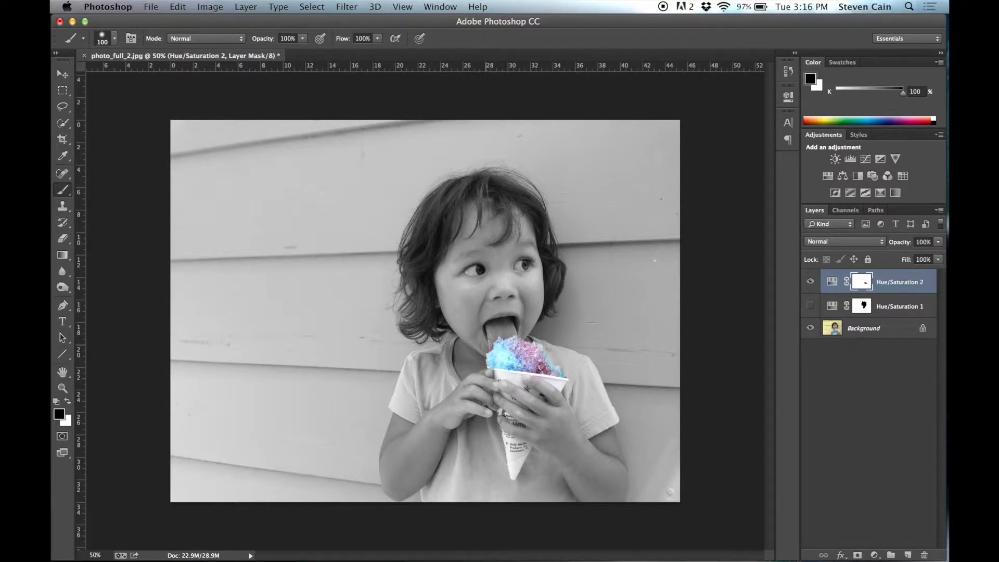
pyautogui.press('x')
# - Save a JPEG copy of the black-and-white version as blackandwhite.jpg on the Desktop at maximum quality 12
pyautogui.click(150, 7)
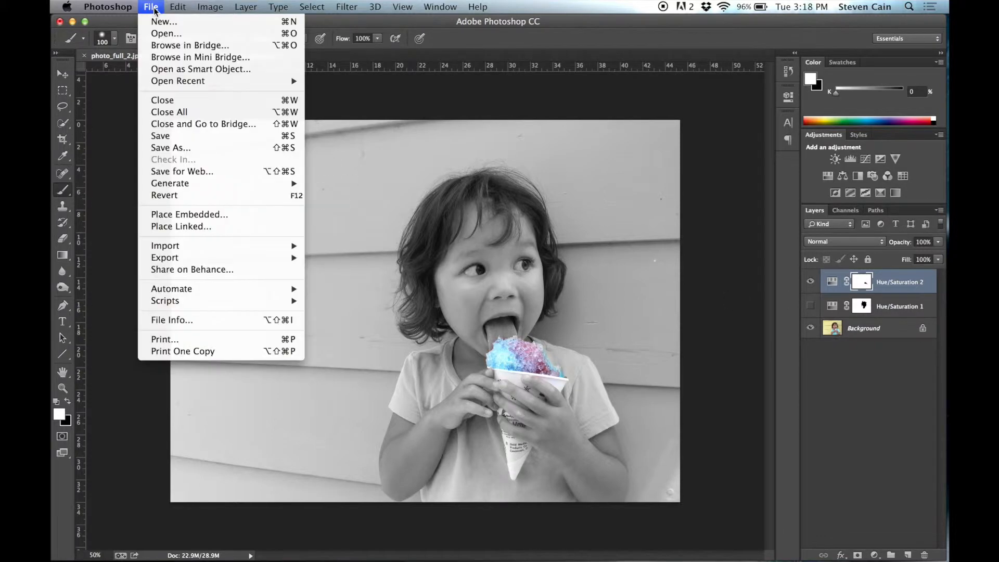
pyautogui.click(181, 150)
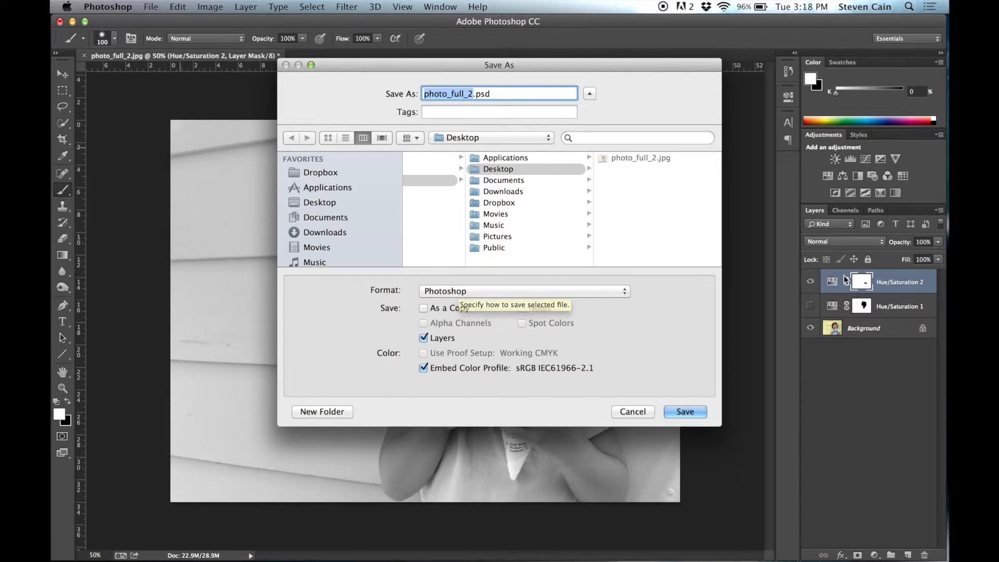
pyautogui.click(446, 292)
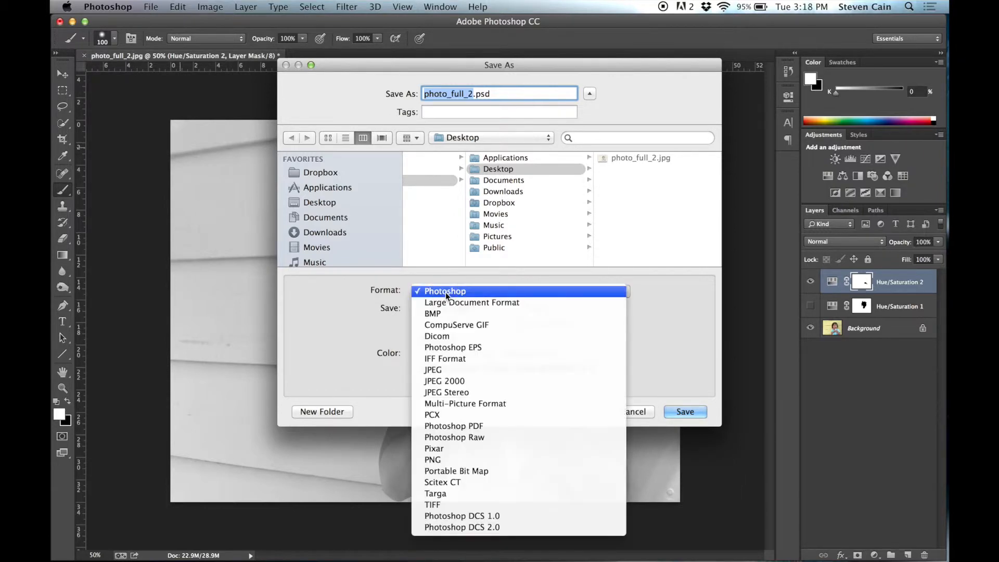
pyautogui.click(492, 371)
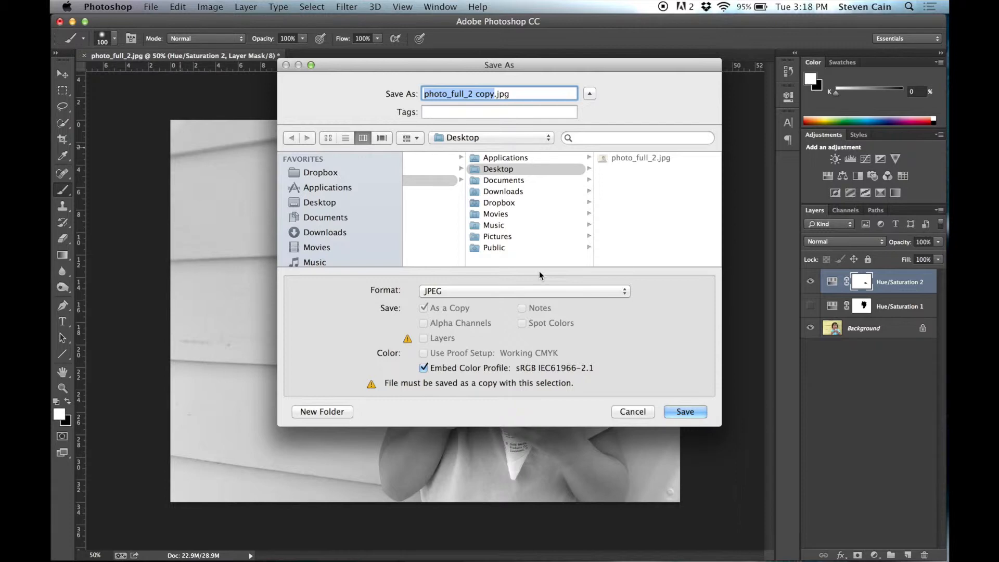
pyautogui.write('blackandw')
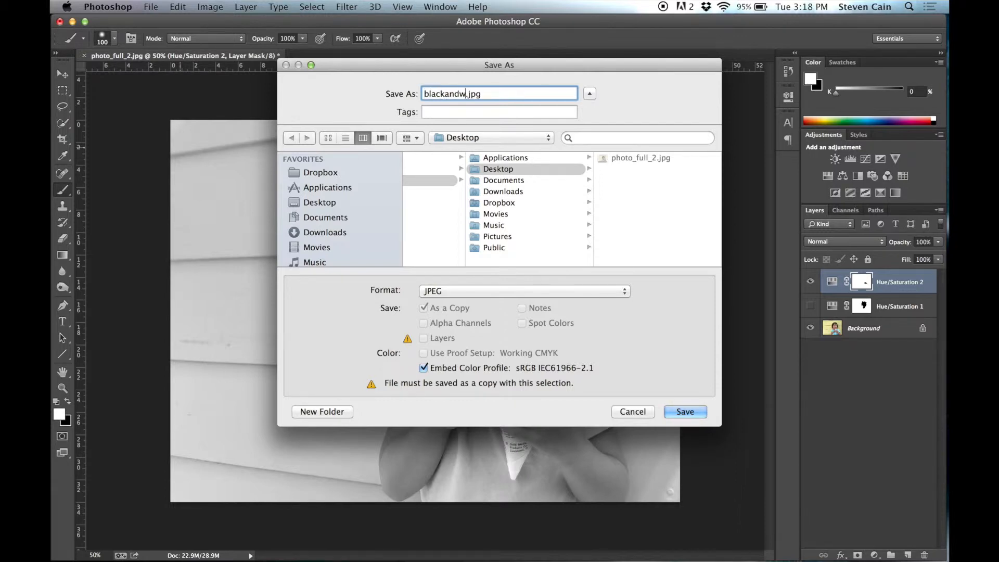
pyautogui.write('hite')
pyautogui.moveTo(598, 64); pyautogui.dragTo(570, 63)
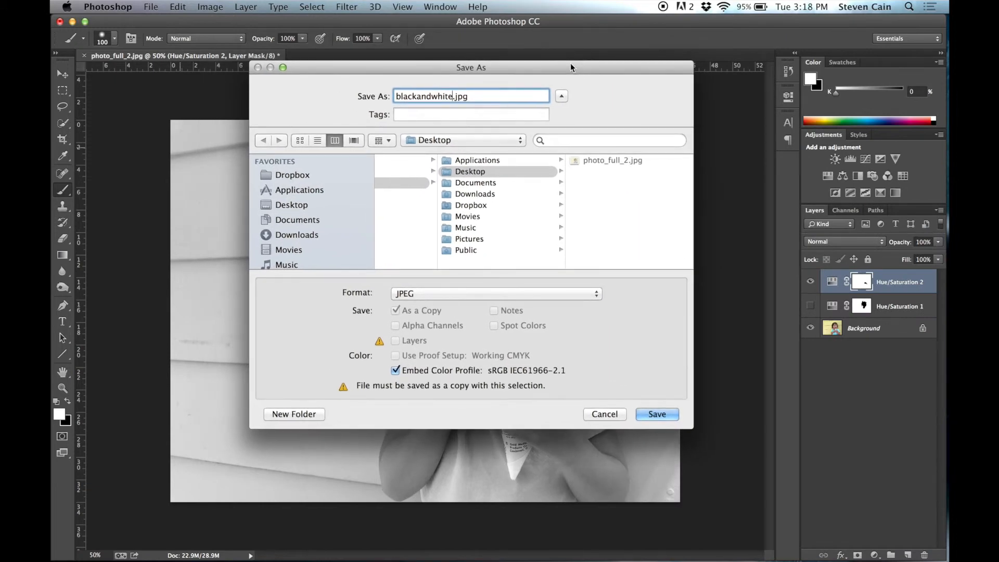
pyautogui.click(490, 169)
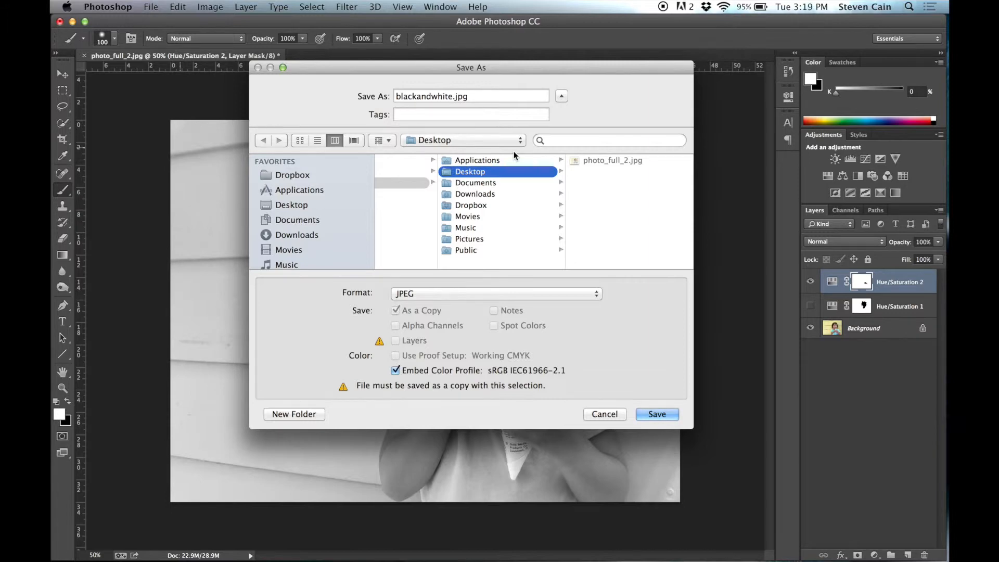
pyautogui.click(650, 414)
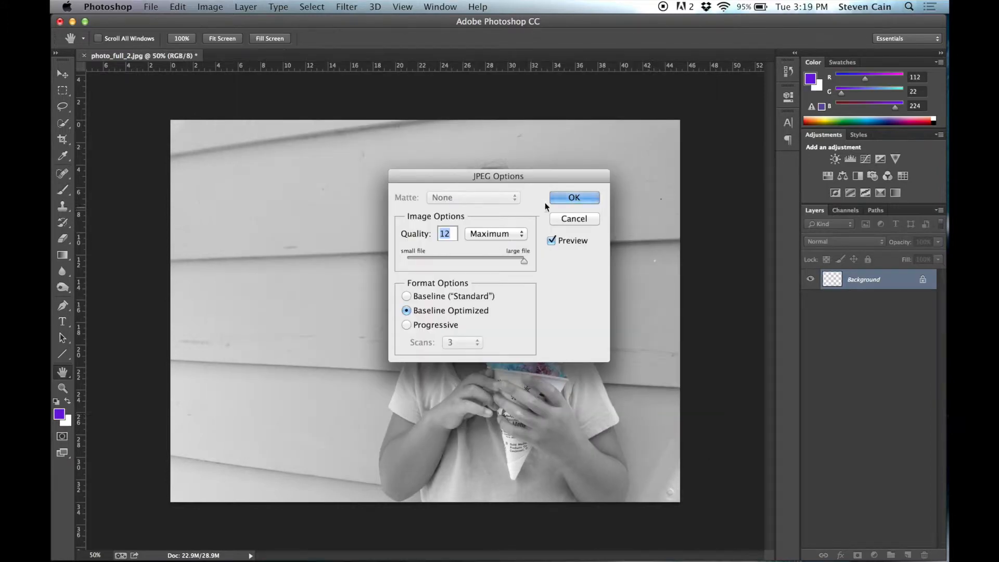
pyautogui.click(574, 198)
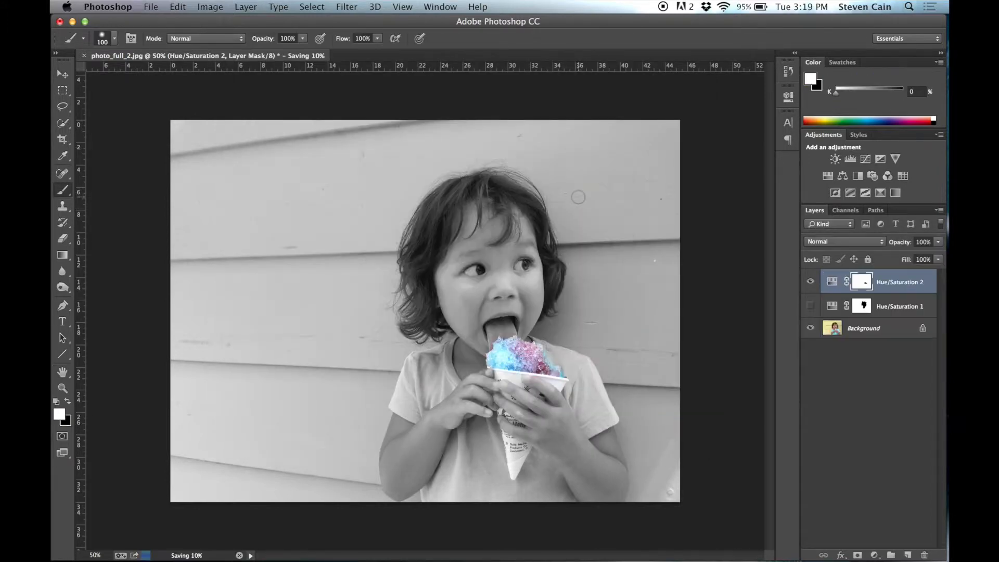
# - Hide the Hue/Saturation 2 layer, show the Hue/Saturation 1 layer and make it the active layer
pyautogui.click(811, 282)
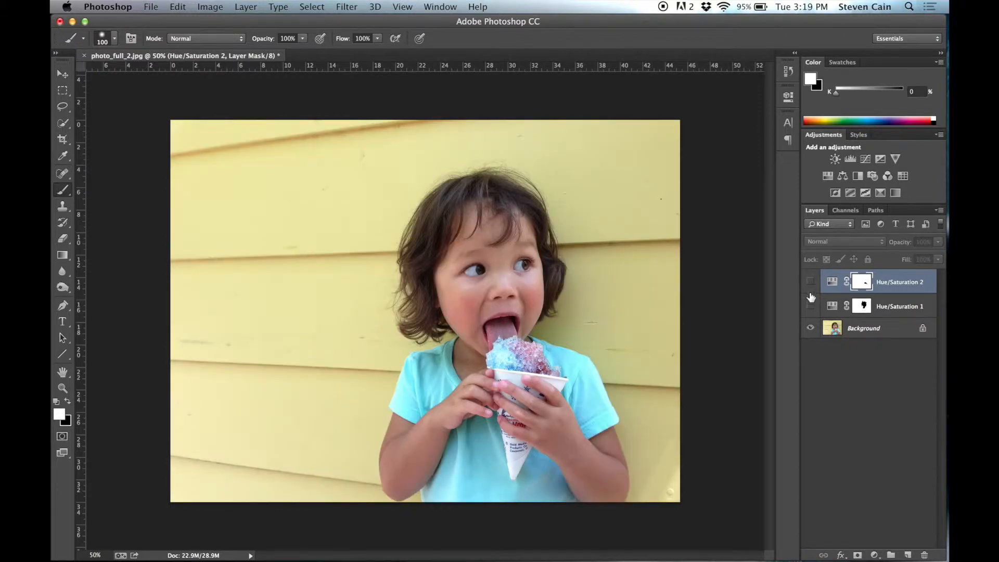
pyautogui.click(811, 307)
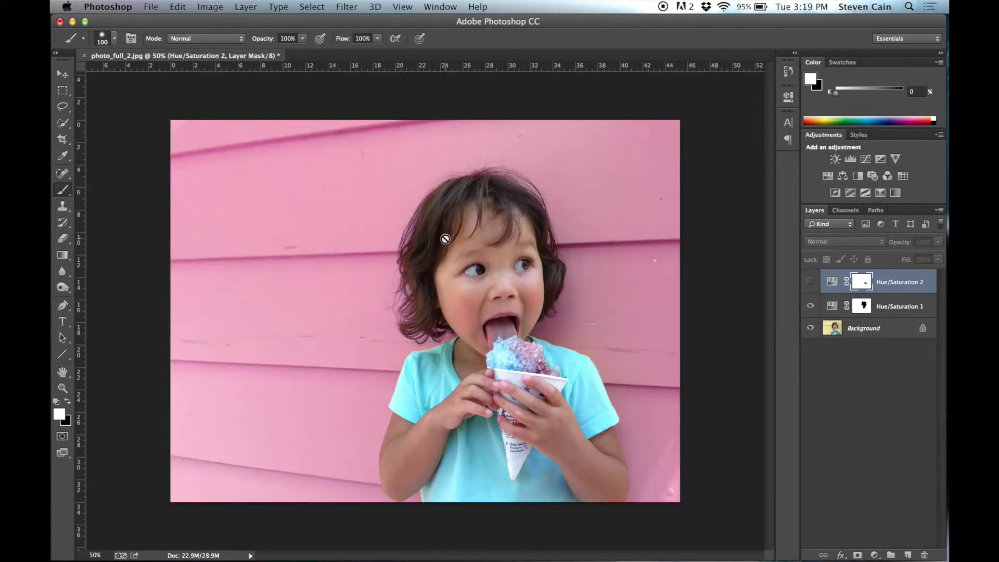
pyautogui.click(887, 309)
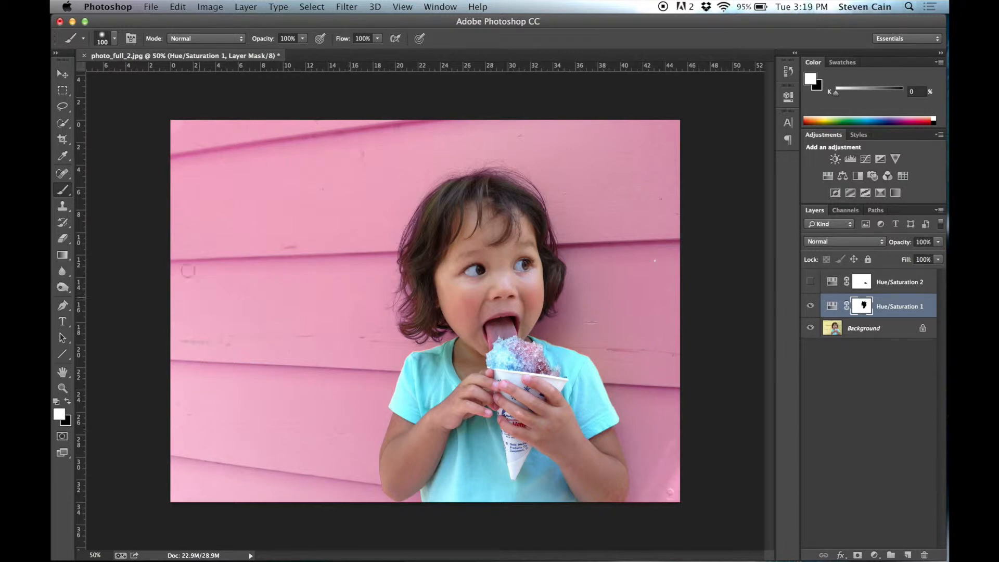
# - Save a JPEG copy of the pink-wall version as pinkbackground.jpg on the Desktop at maximum quality 12
pyautogui.click(148, 6)
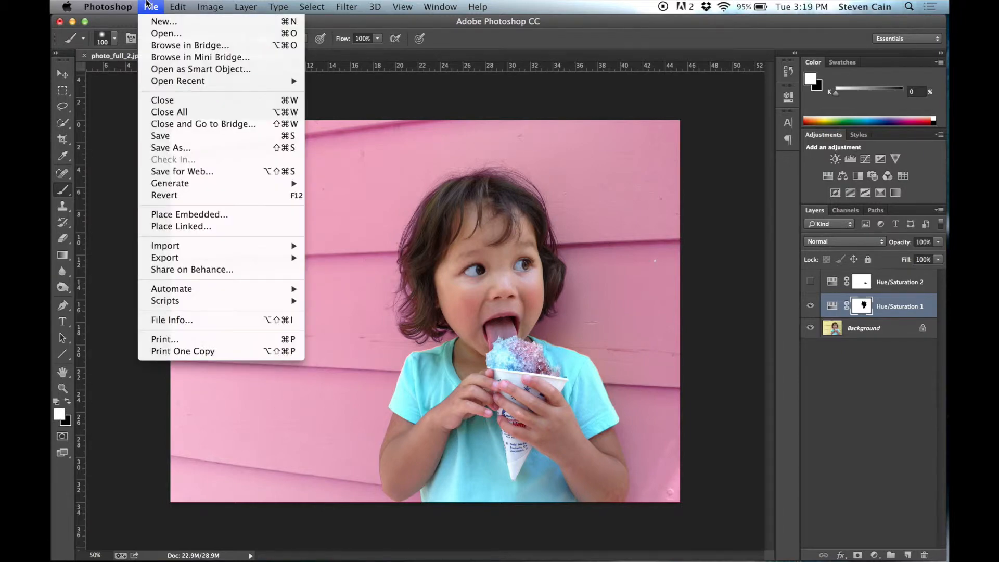
pyautogui.click(171, 148)
pyautogui.click(449, 296)
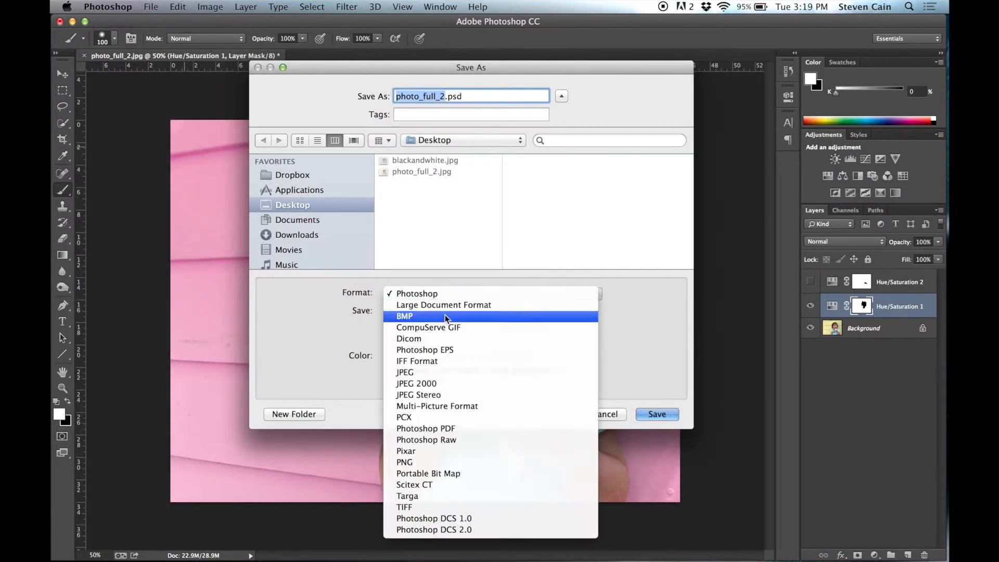
pyautogui.click(423, 373)
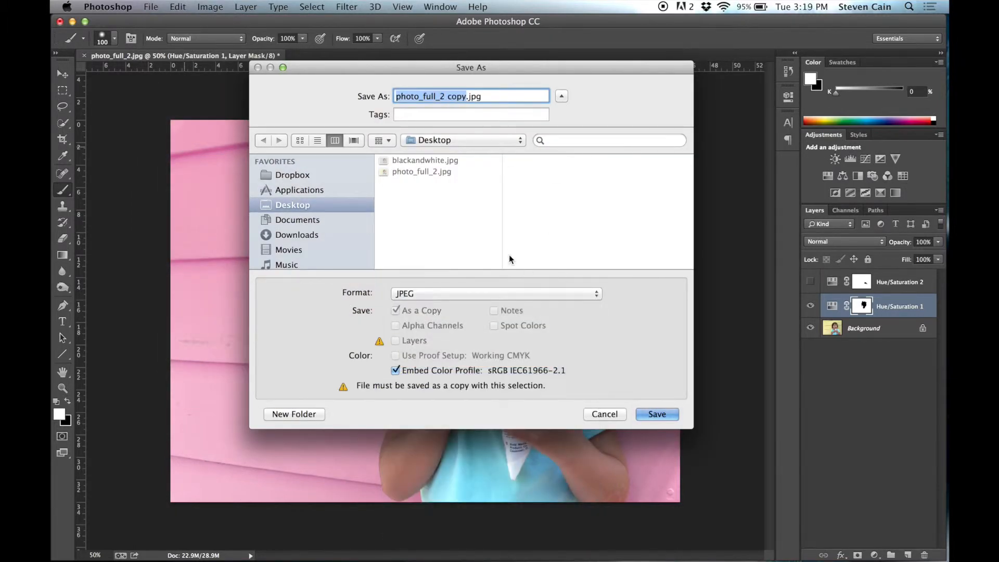
pyautogui.write('pinkbackgr')
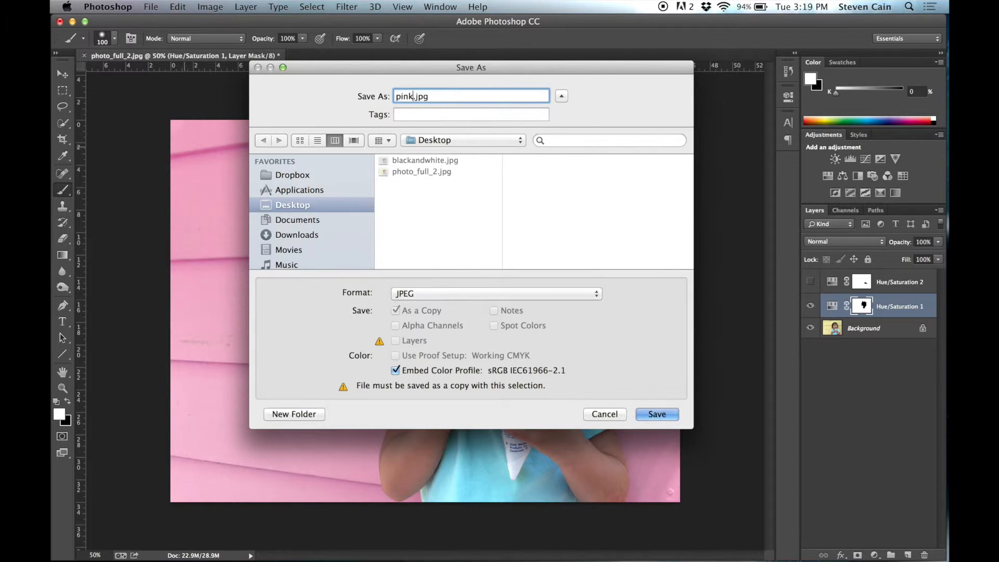
pyautogui.write('ound')
pyautogui.click(651, 415)
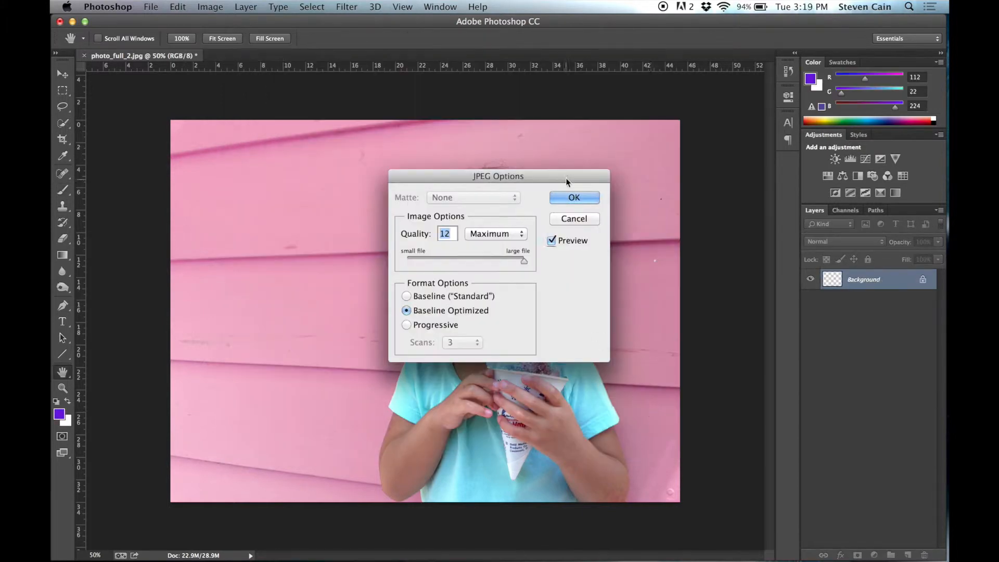
pyautogui.click(569, 196)
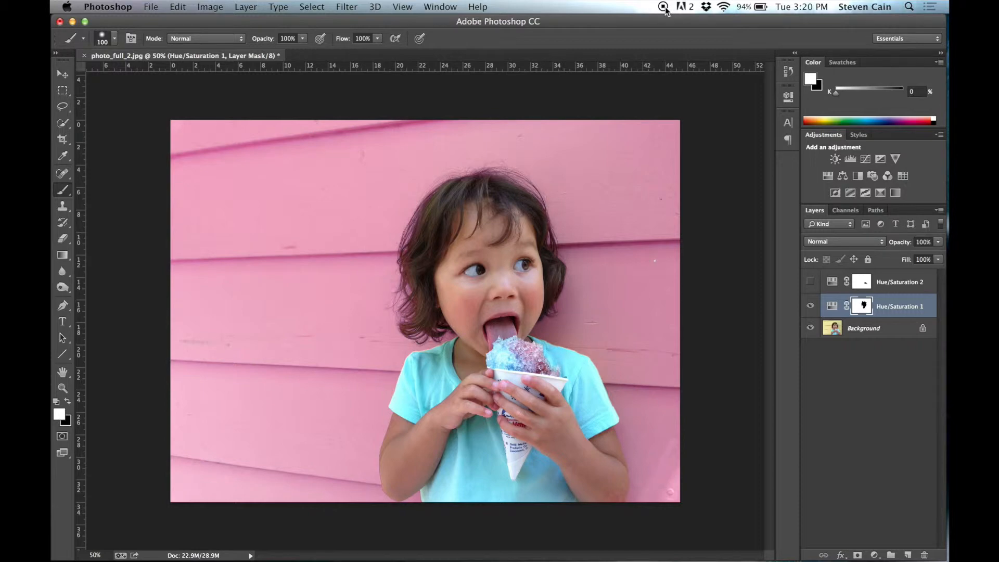
# - Leave Photoshop for the desktop and open the original photo_full_2.jpg in Adobe Illustrator CC
pyautogui.moveTo(650, 560)
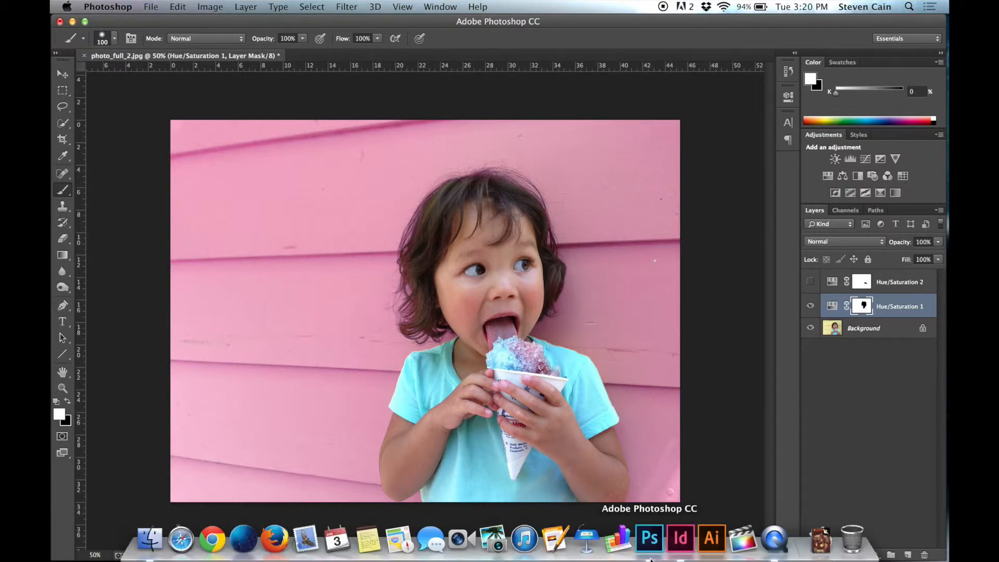
pyautogui.click(711, 539)
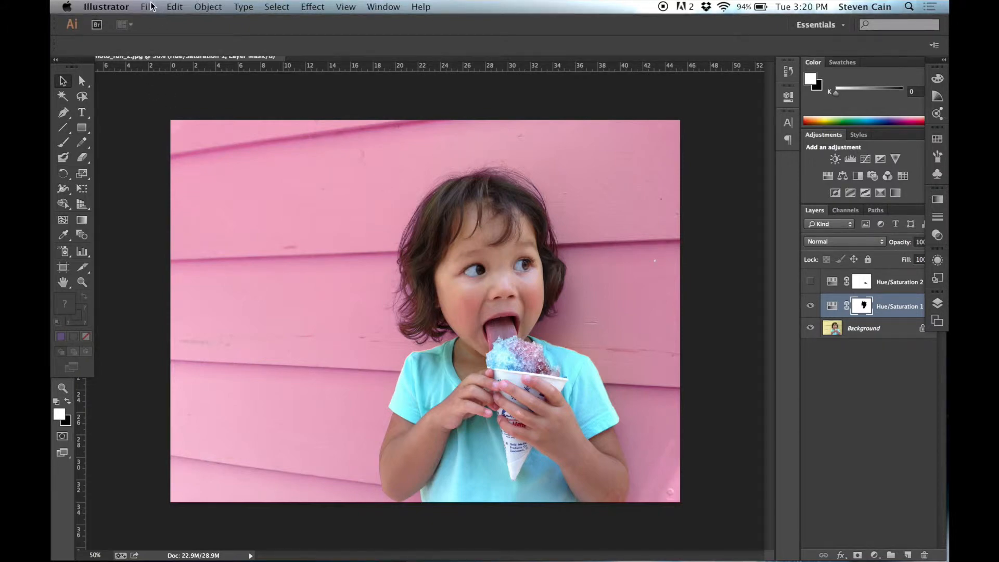
pyautogui.click(217, 87)
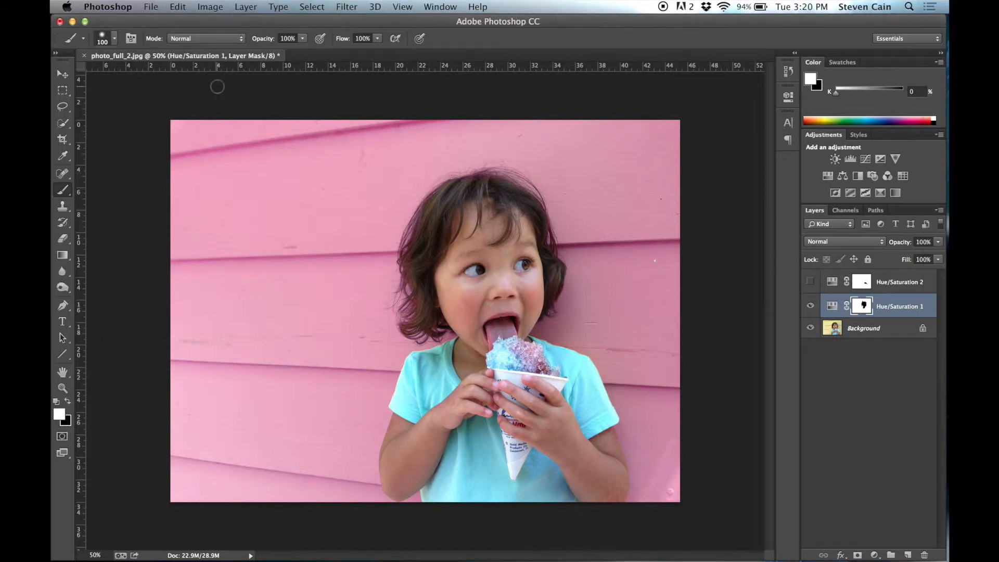
pyautogui.press('super+h')
pyautogui.rightClick(903, 42)
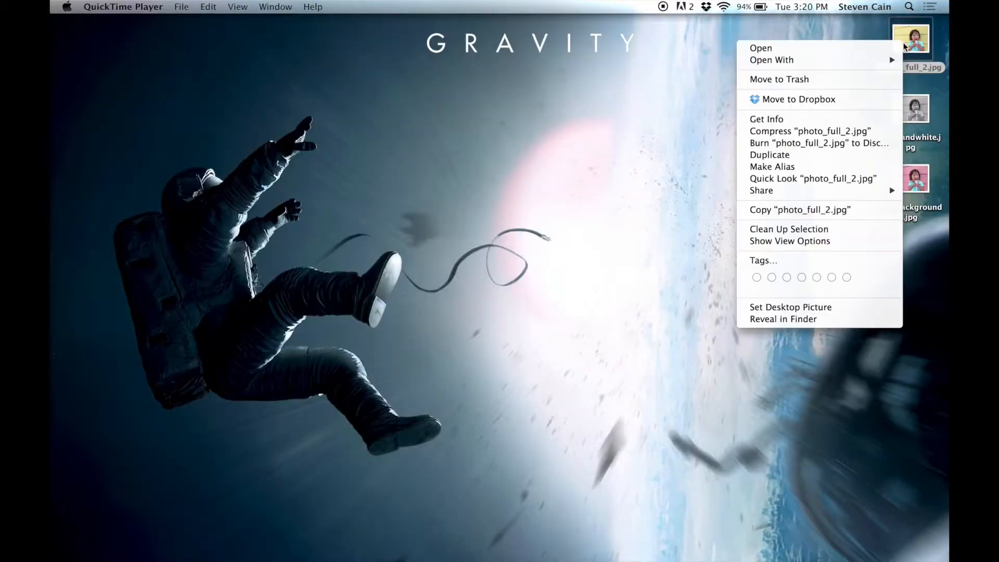
pyautogui.moveTo(854, 63)
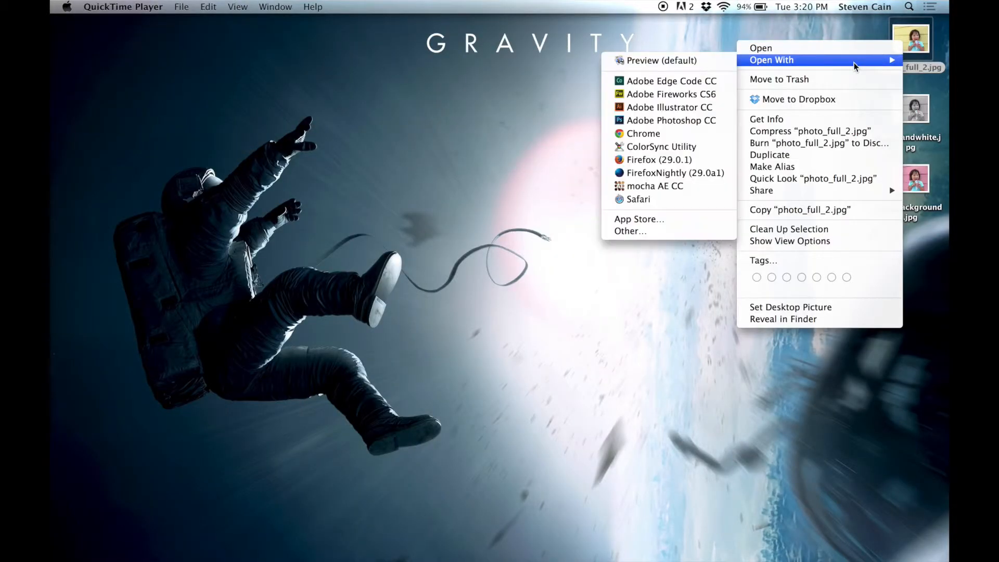
pyautogui.click(676, 108)
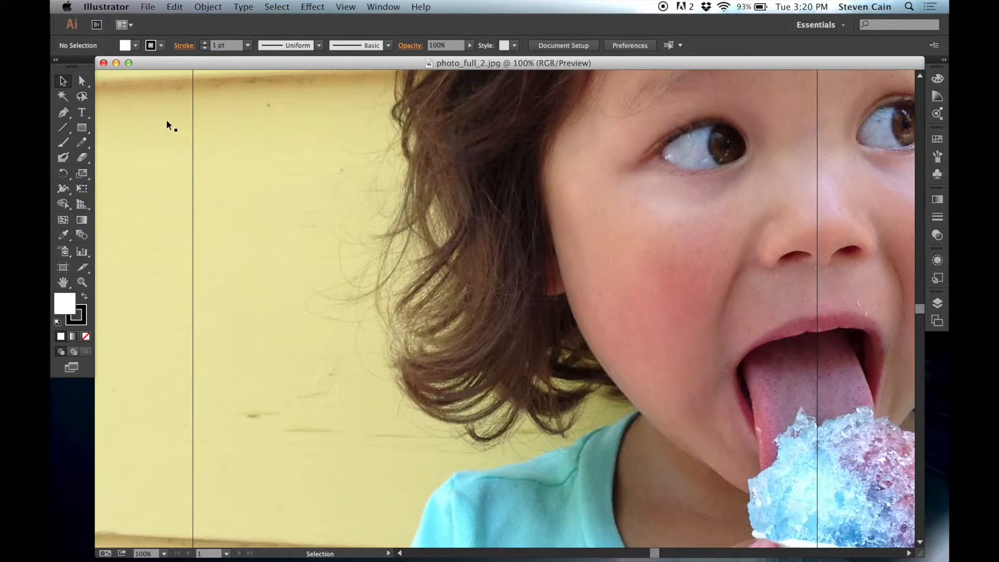
# - Scale the photo proportionally about its centre to 1000 × 750 px, matching the artboard's width
pyautogui.press('super+0')
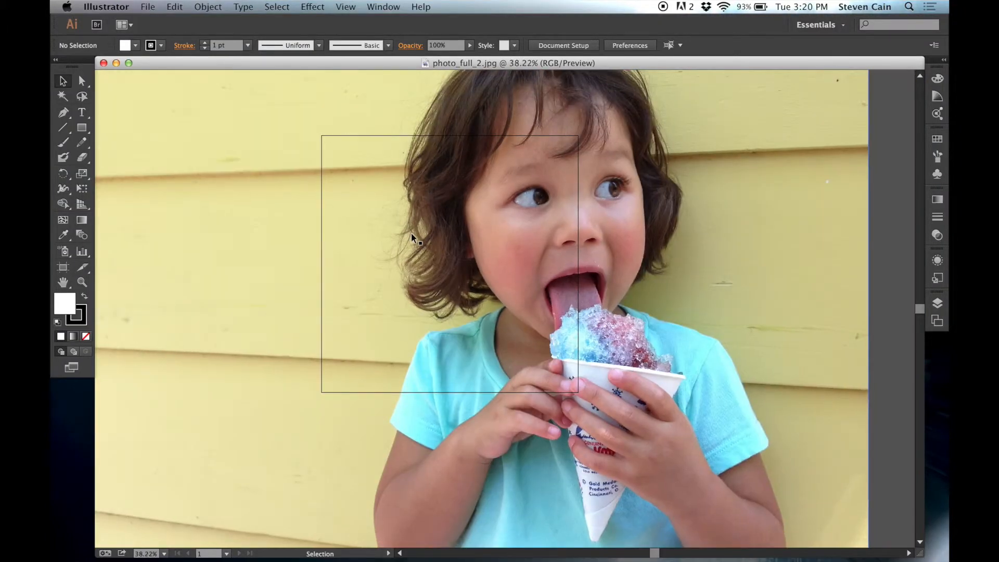
pyautogui.scroll(-3, 411, 237)
pyautogui.scroll(2, 411, 238)
pyautogui.hscroll(-2, 412, 238)
pyautogui.scroll(2, 411, 238)
pyautogui.hscroll(-2, 411, 238)
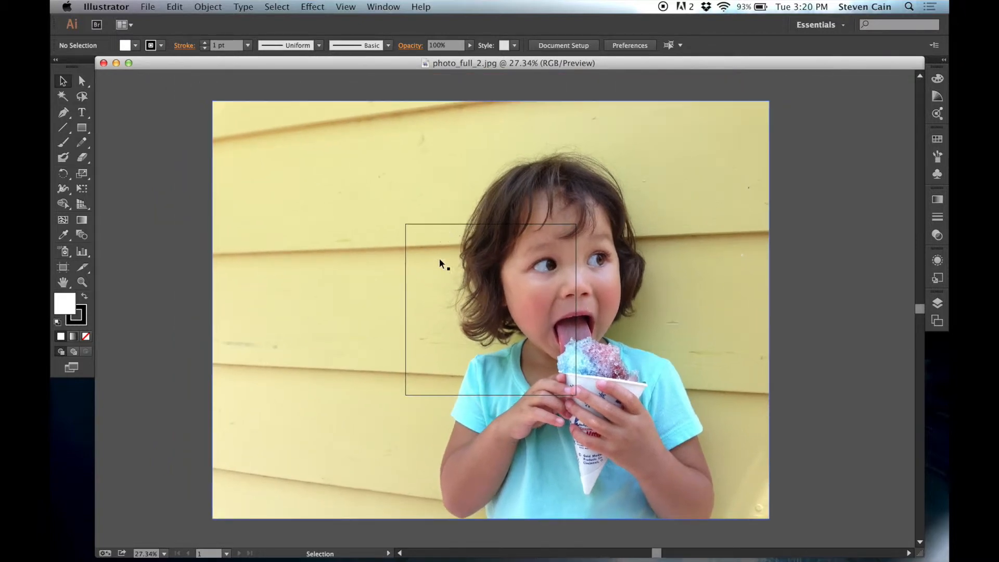
pyautogui.click(441, 265)
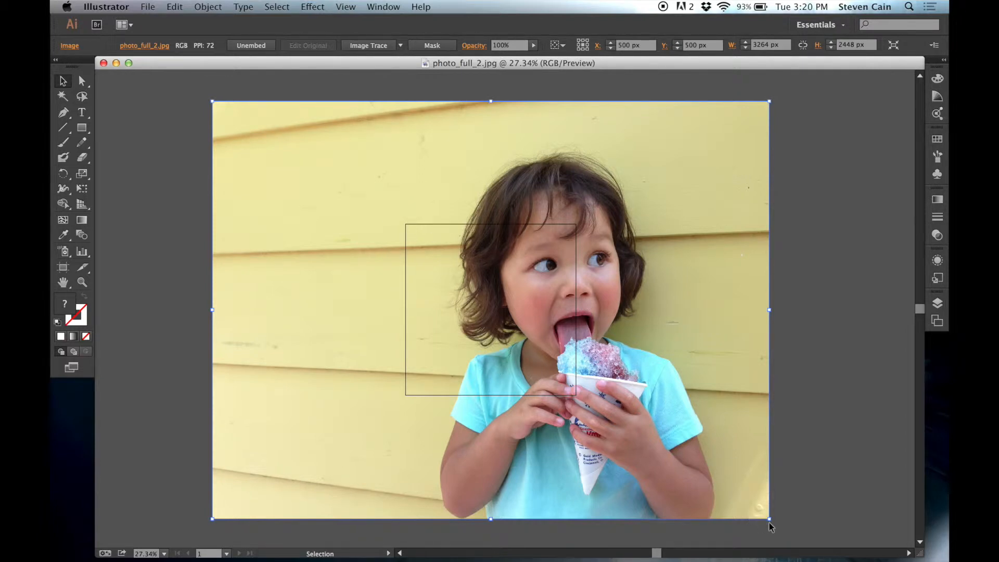
pyautogui.press('super')
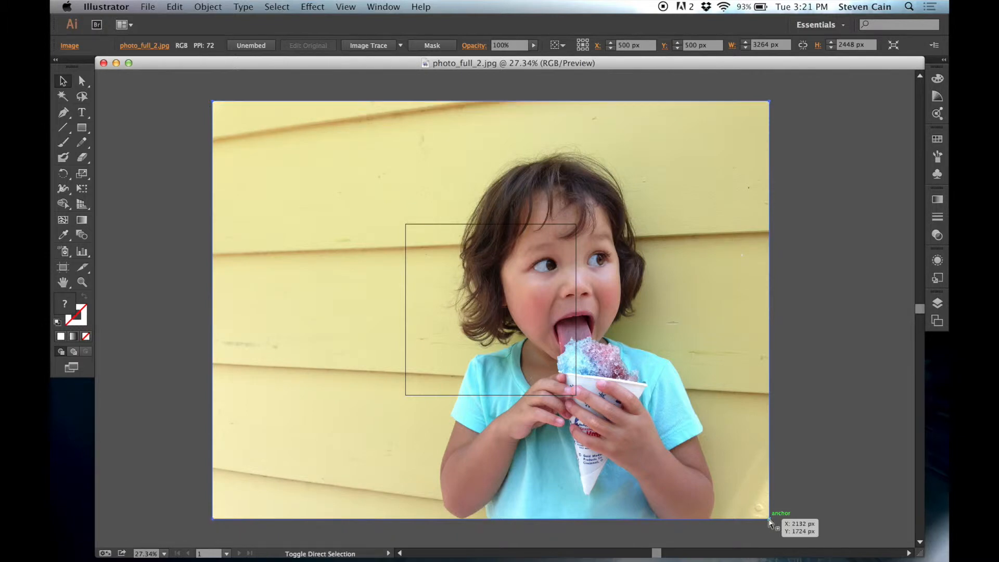
pyautogui.moveTo(771, 519); pyautogui.dragTo(578, 377)
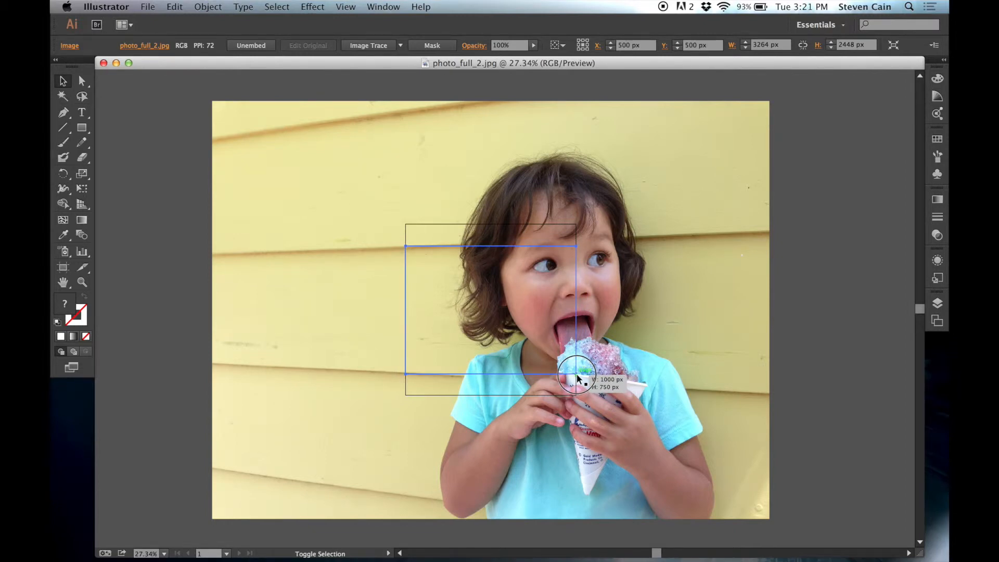
pyautogui.moveTo(577, 377); pyautogui.dragTo(578, 377)
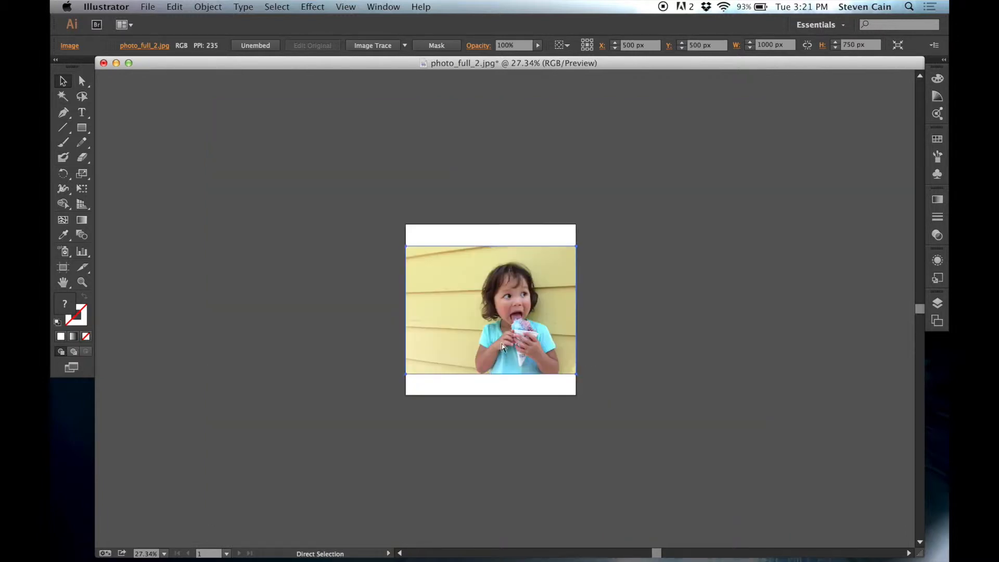
pyautogui.press('super+1')
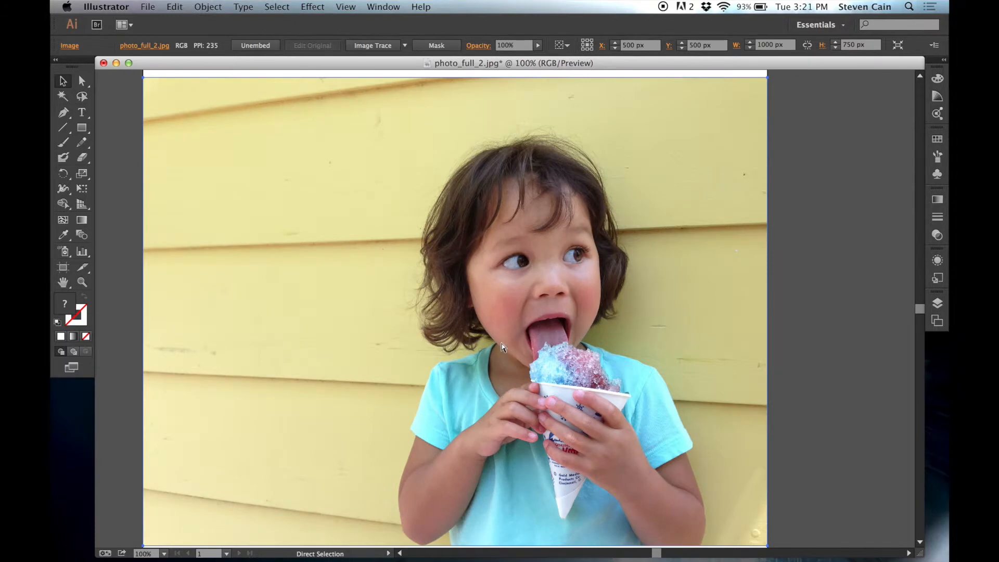
# - Image-trace the selected photo with the 3 Colors preset, accepting the large-image tracing
pyautogui.press('super+minus')
pyautogui.press('v')
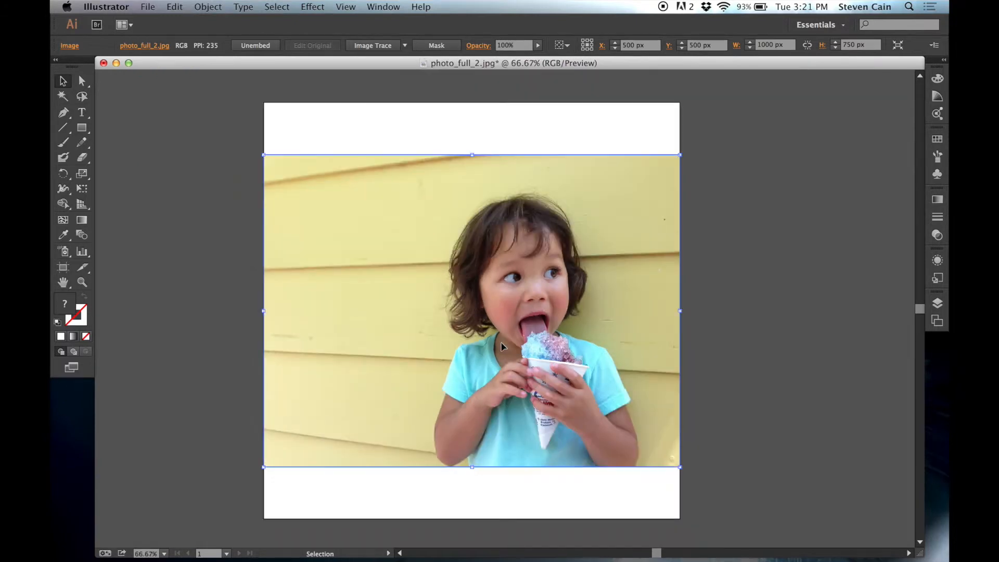
pyautogui.click(467, 131)
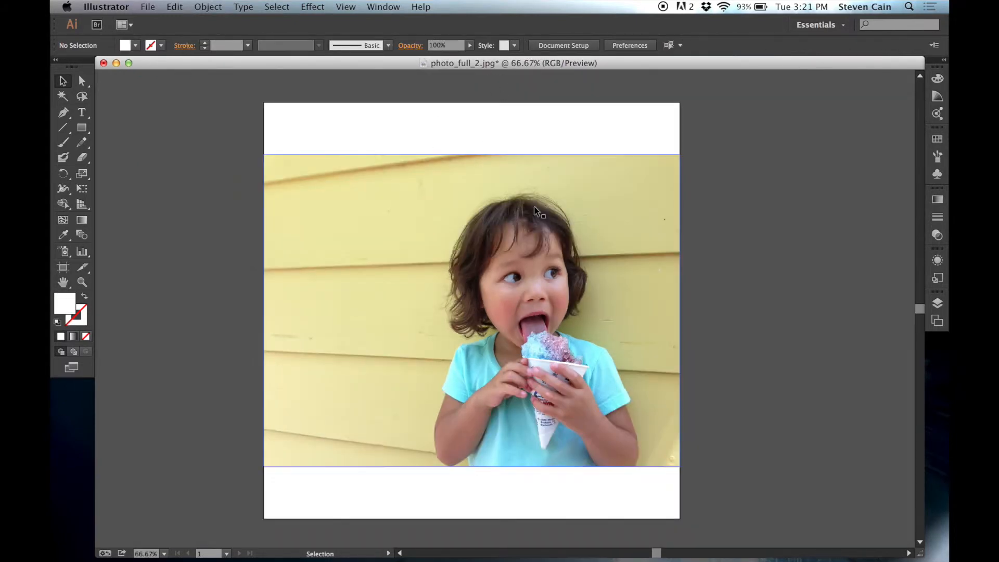
pyautogui.click(551, 177)
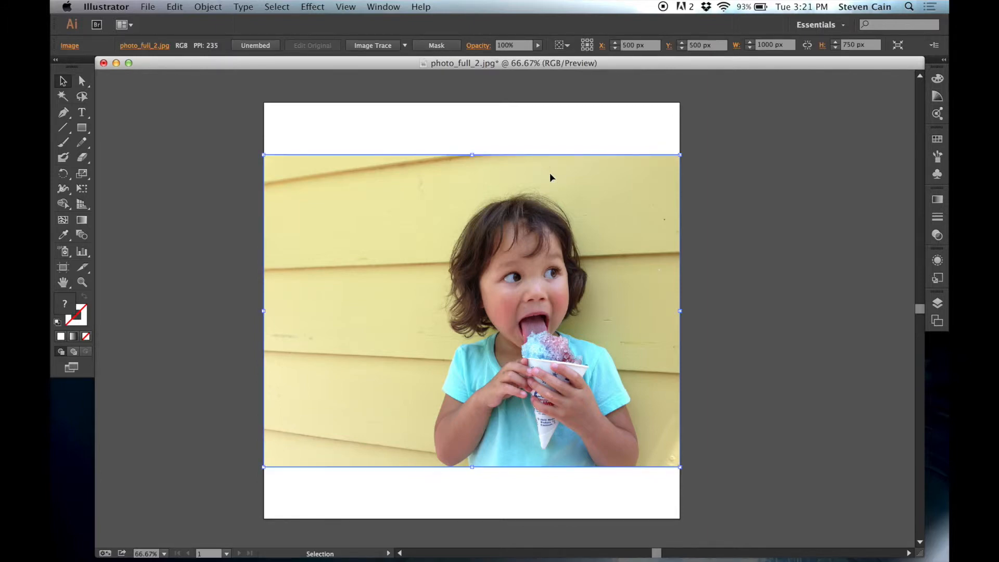
pyautogui.click(405, 47)
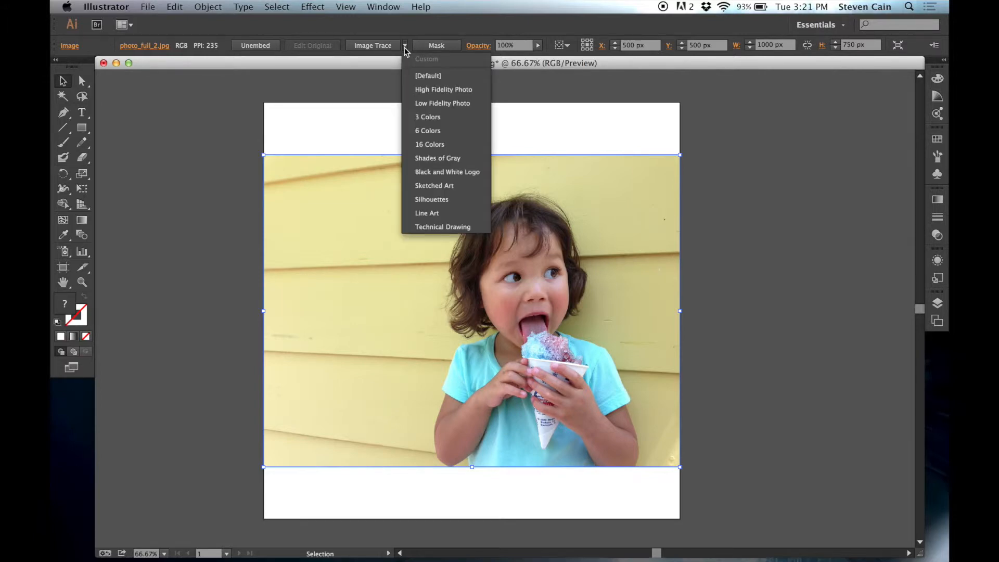
pyautogui.click(470, 118)
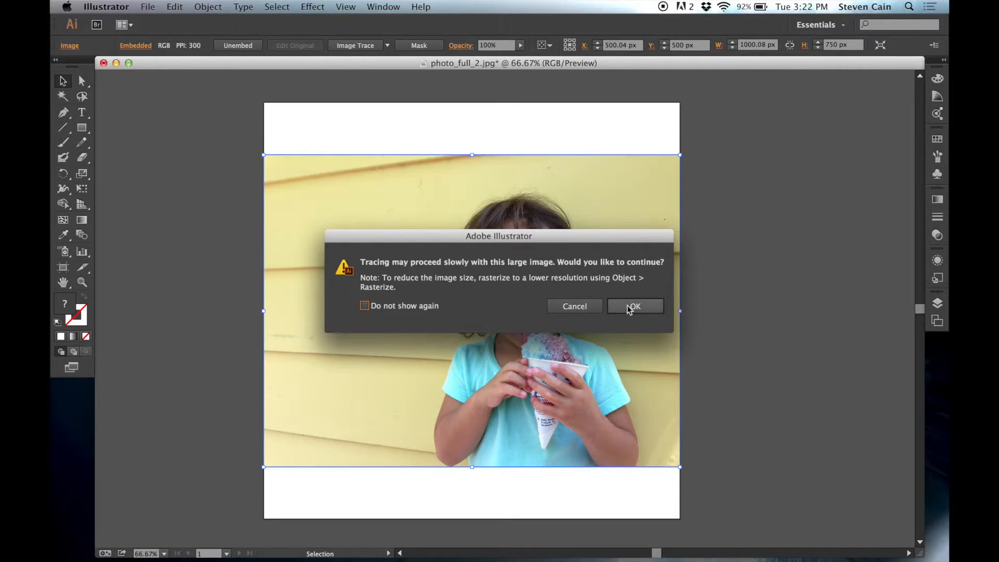
pyautogui.click(631, 309)
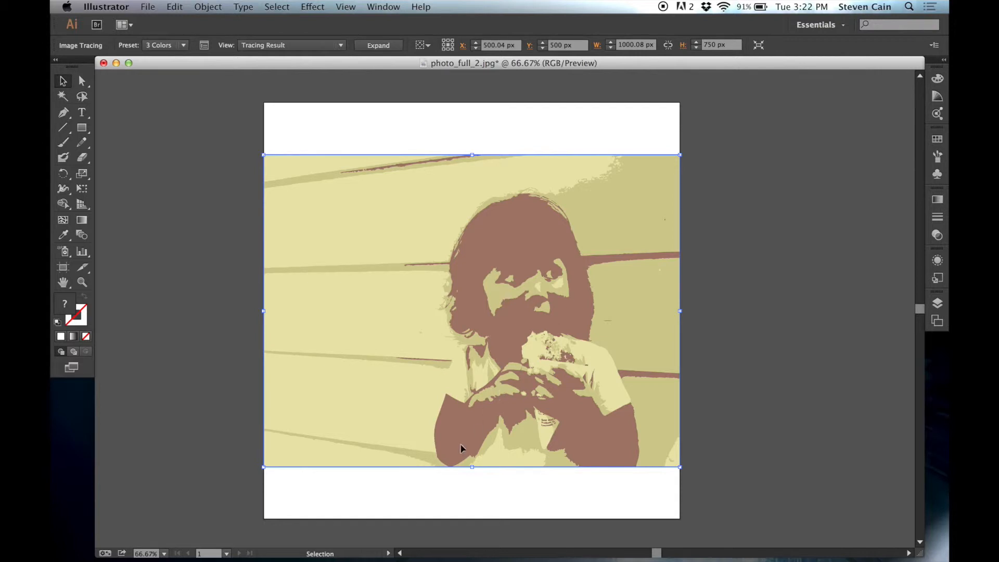
# - Examine the three-color trace up close around the girl's hair and face
pyautogui.press('super+equal')
pyautogui.press('super+equal')
pyautogui.press('super+equal')
pyautogui.press('super+equal')
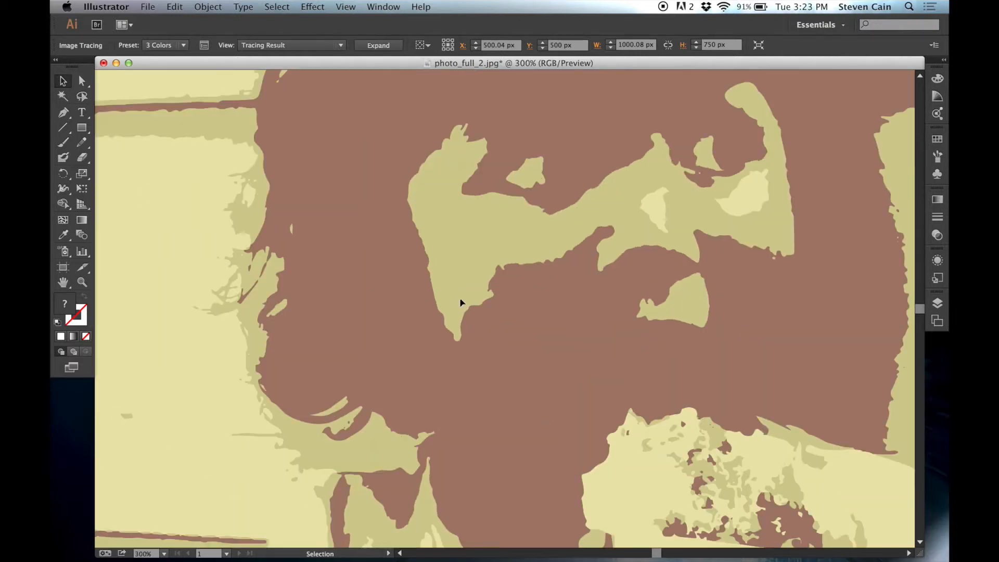
pyautogui.scroll(3, 467, 215)
pyautogui.scroll(5, 469, 220)
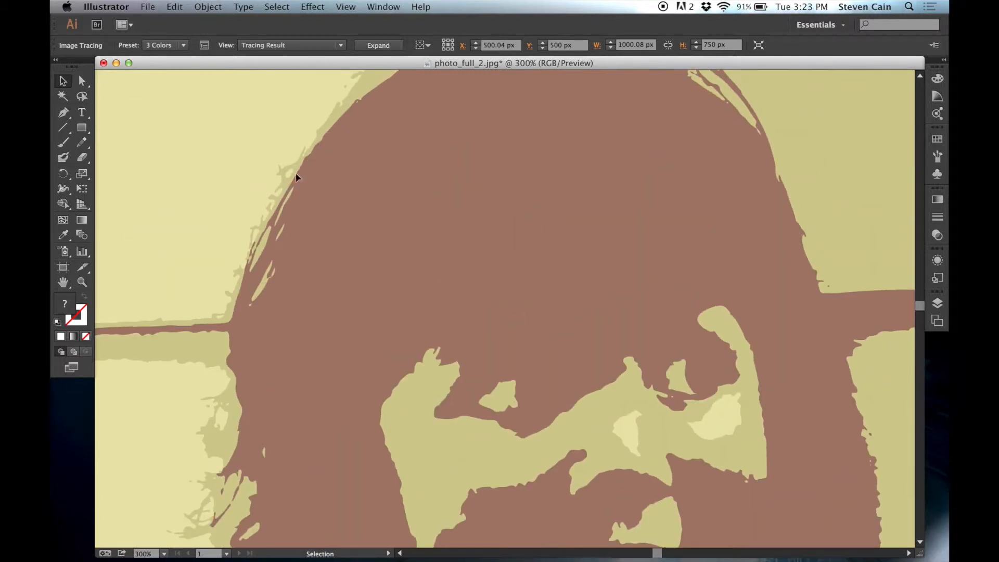
pyautogui.press('super+minus')
pyautogui.press('super+minus')
pyautogui.press('super+minus')
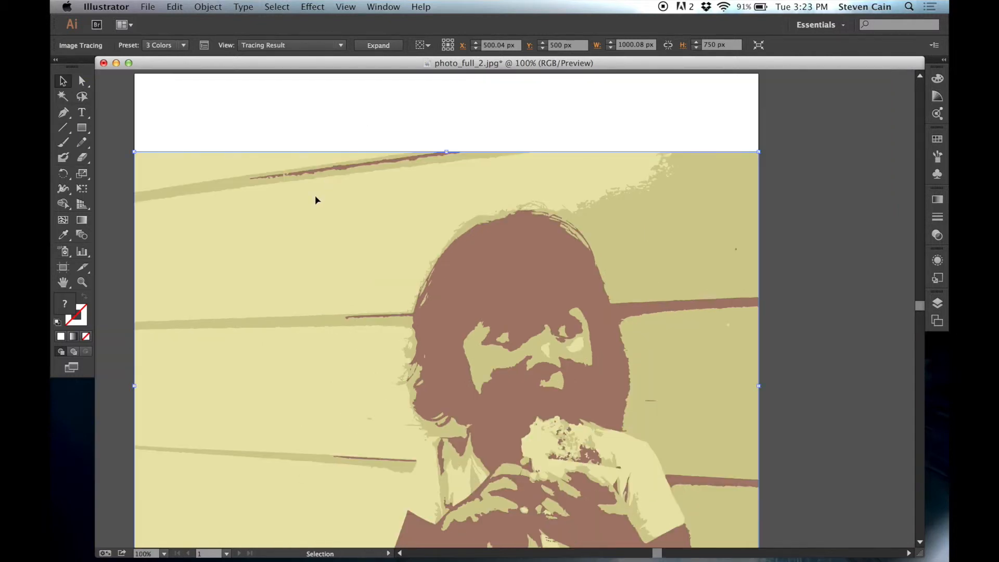
pyautogui.scroll(-5, 316, 200)
pyautogui.press('super+minus')
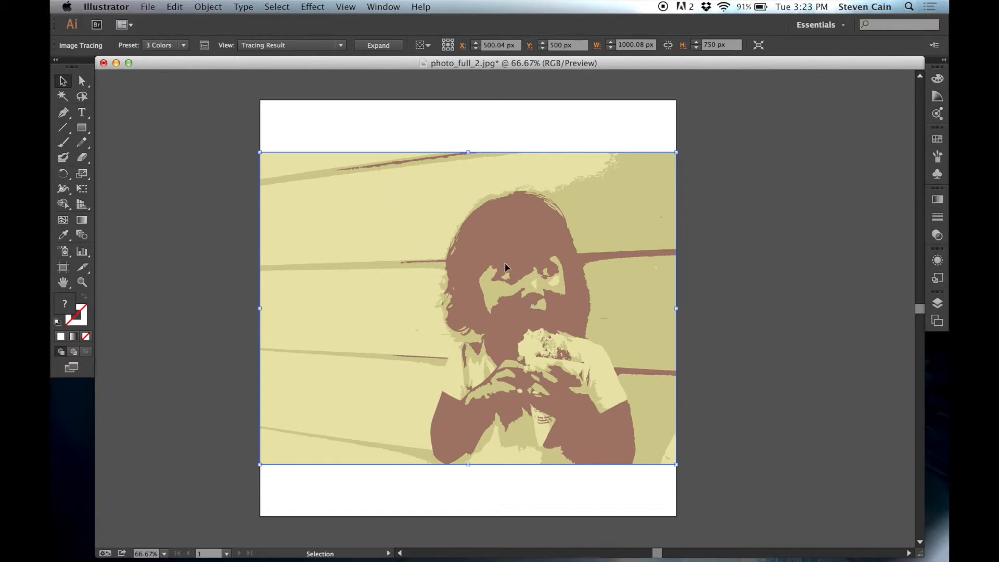
# - Retrace the photo with the 6 Colors preset, followed by the 16 Colors preset
pyautogui.click(185, 45)
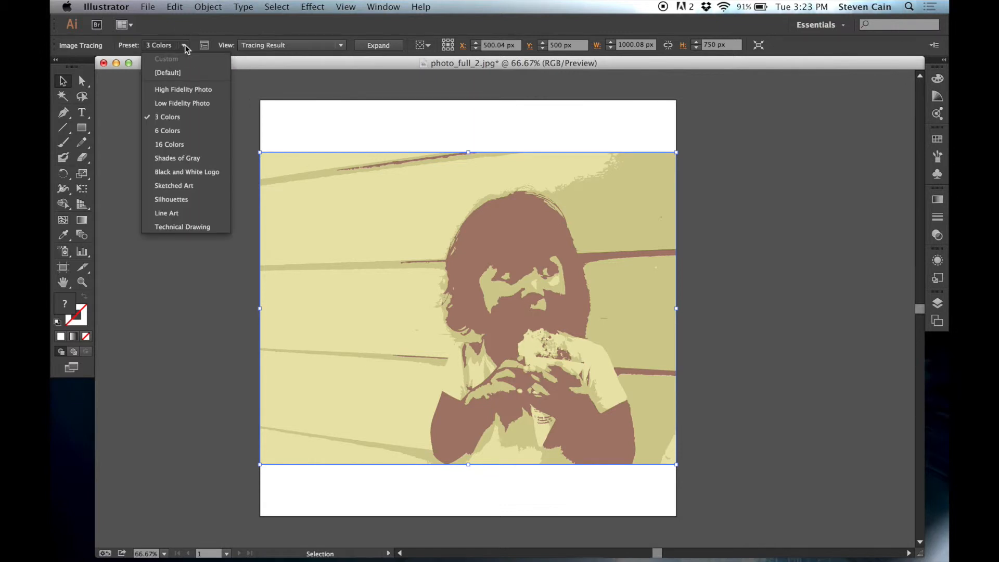
pyautogui.click(179, 132)
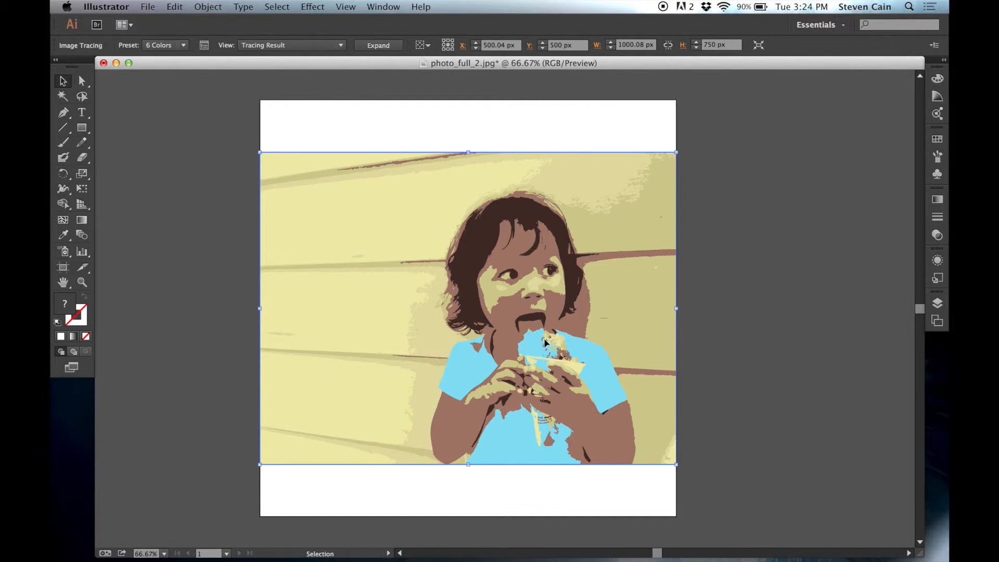
pyautogui.click(183, 45)
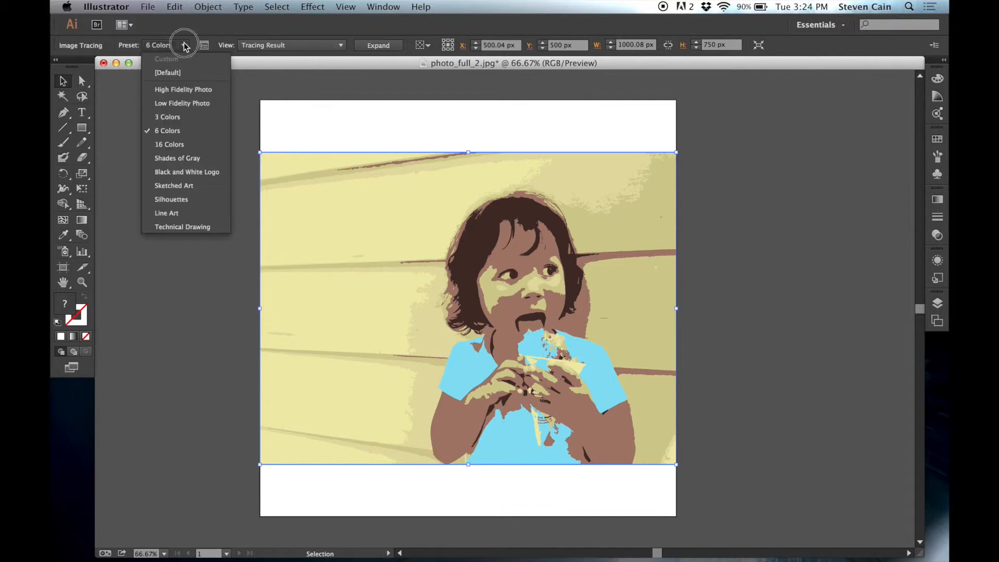
pyautogui.click(189, 145)
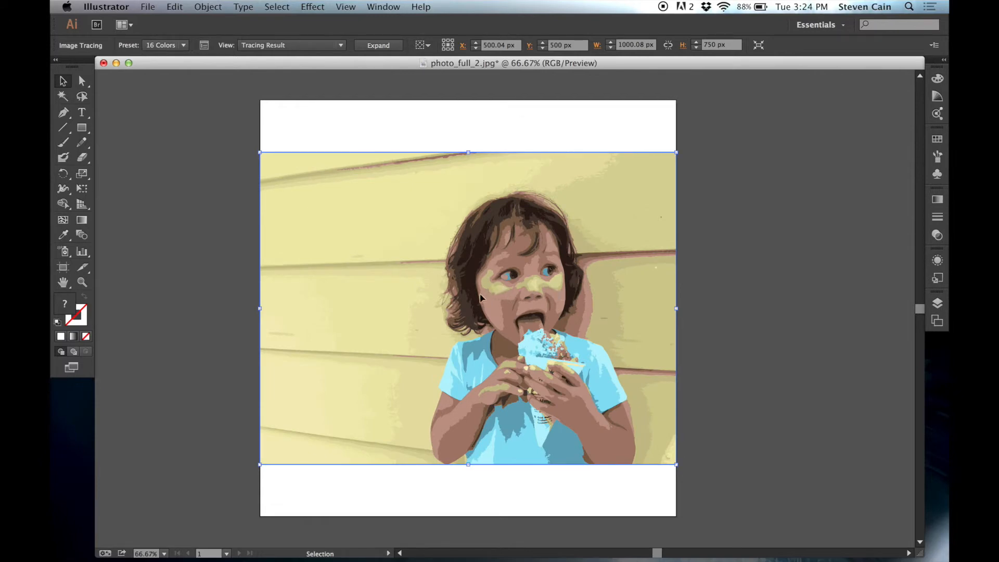
# - Set the trace's maximum number of colors to 24 and close the trace settings
pyautogui.click(204, 45)
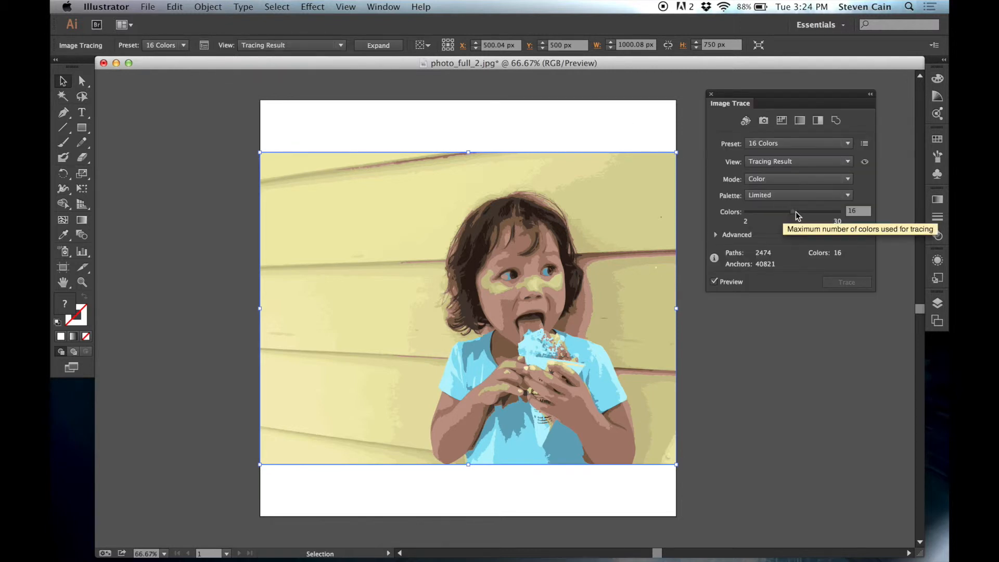
pyautogui.moveTo(792, 213); pyautogui.dragTo(824, 220)
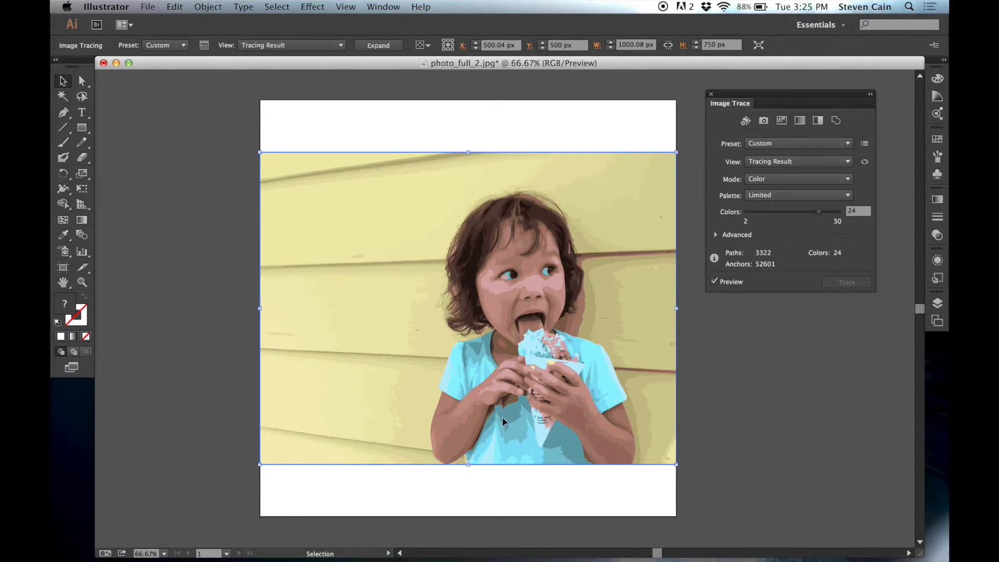
pyautogui.click(711, 95)
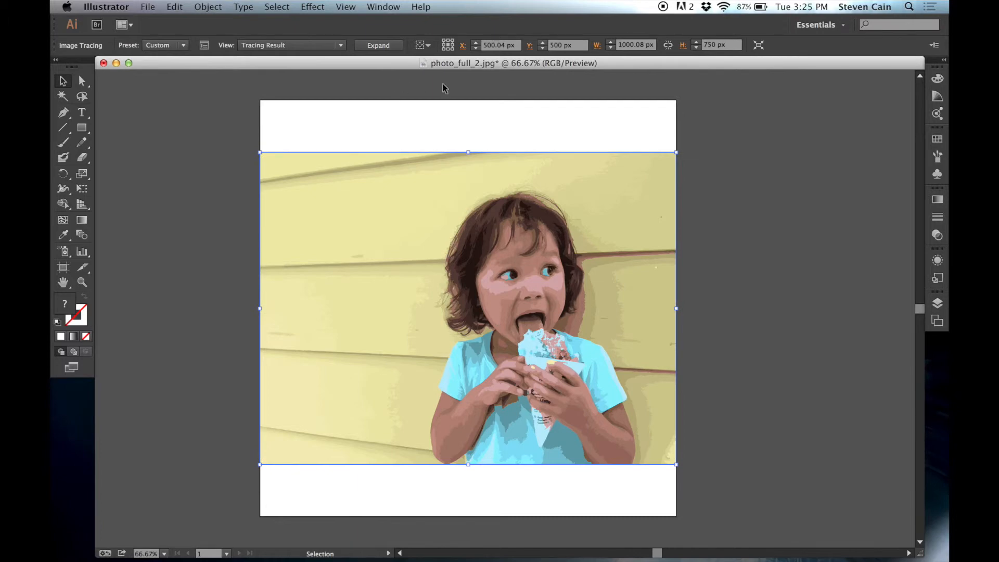
# - Expand the tracing into editable vector paths, inspect the anchor points and deselect the artwork
pyautogui.click(376, 46)
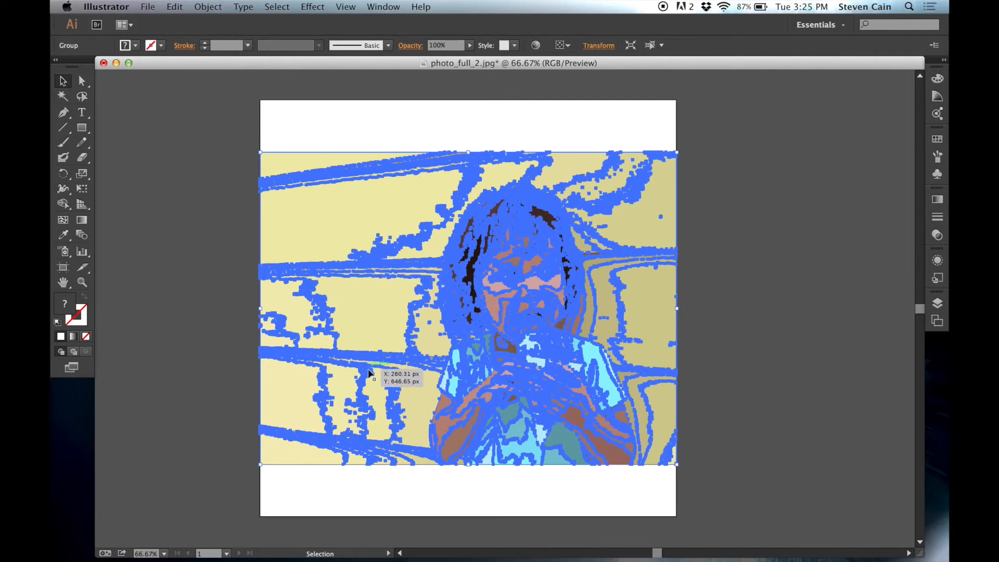
pyautogui.press('super+plus')
pyautogui.press('super+plus')
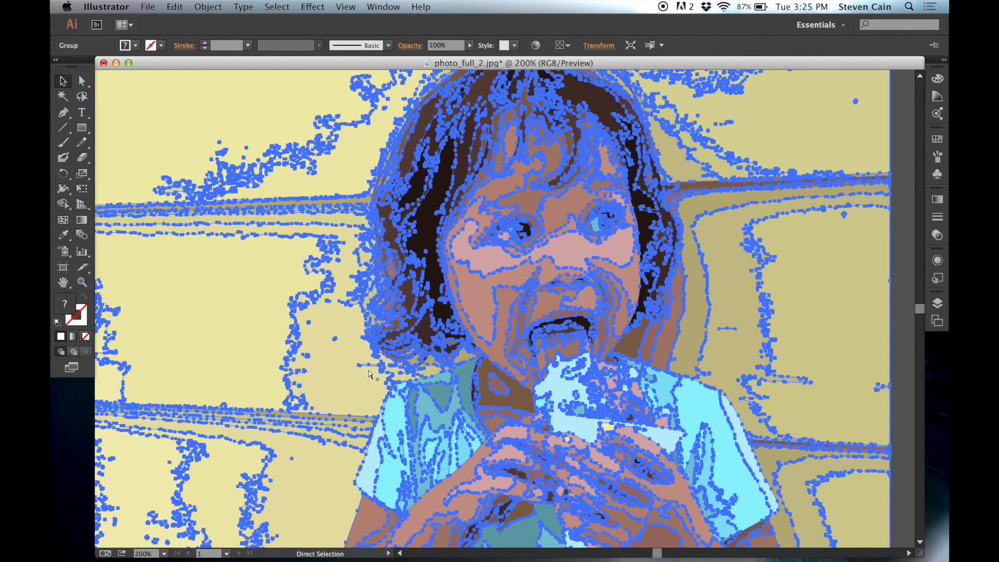
pyautogui.scroll(-5, 367, 369)
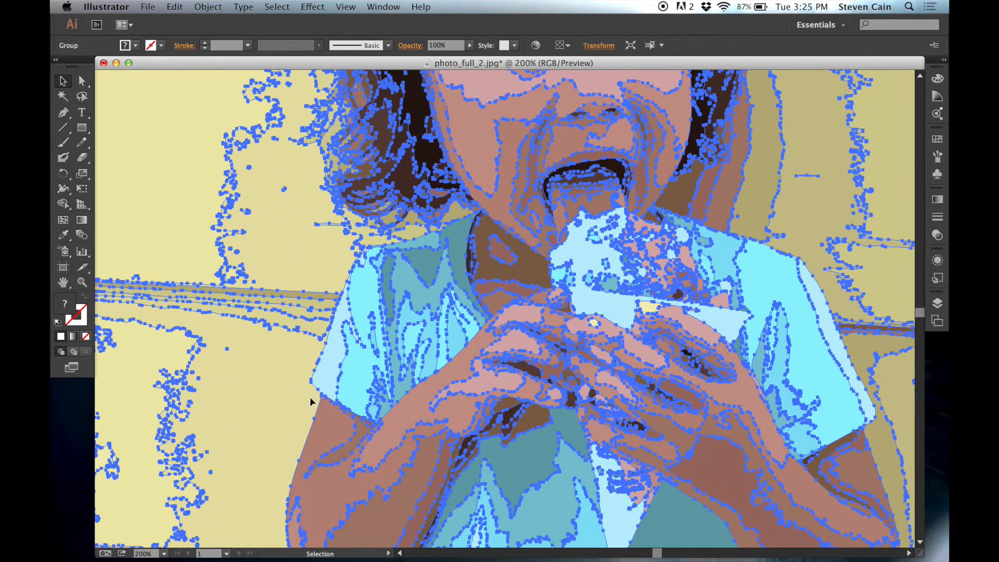
pyautogui.press('super+minus')
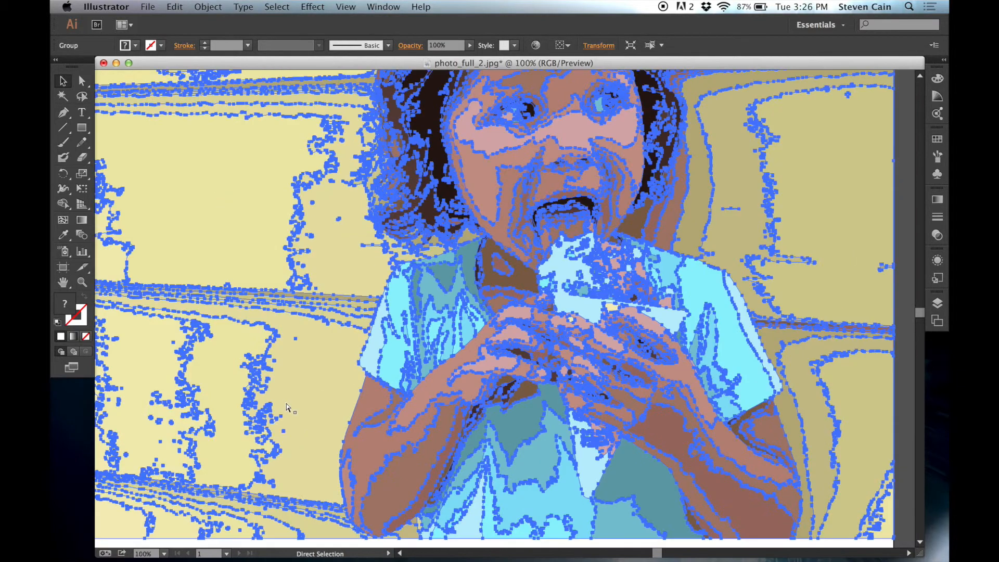
pyautogui.press('super+minus')
pyautogui.click(367, 502)
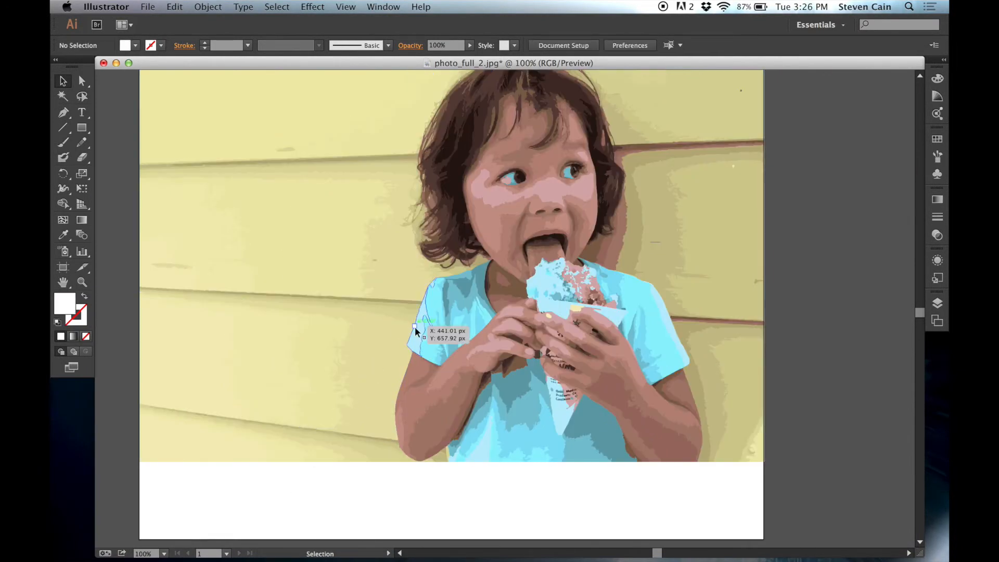
# - Isolate the traced group and select the dark teal shadow shape beside the shirt's neckline
pyautogui.press('super+plus')
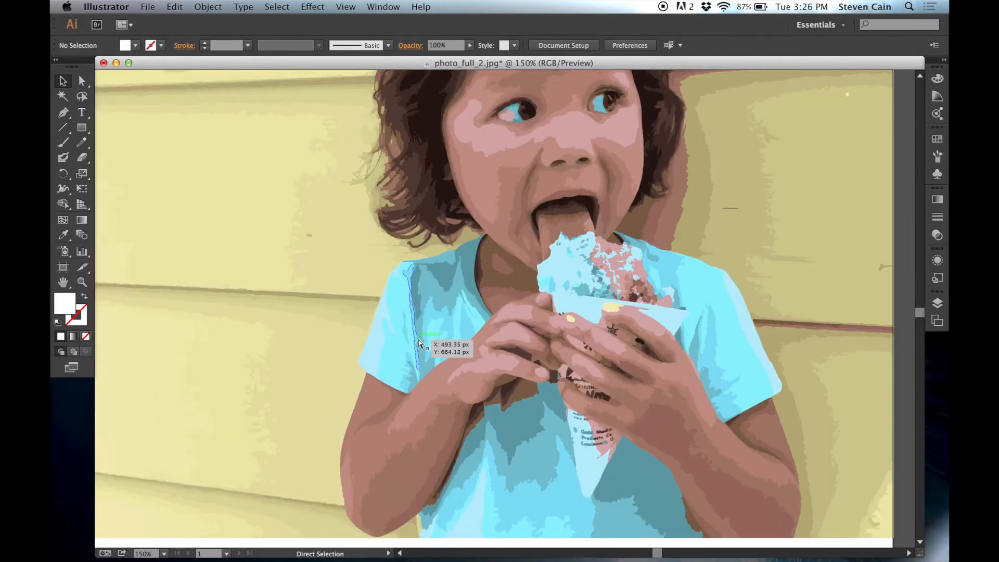
pyautogui.press('super+plus')
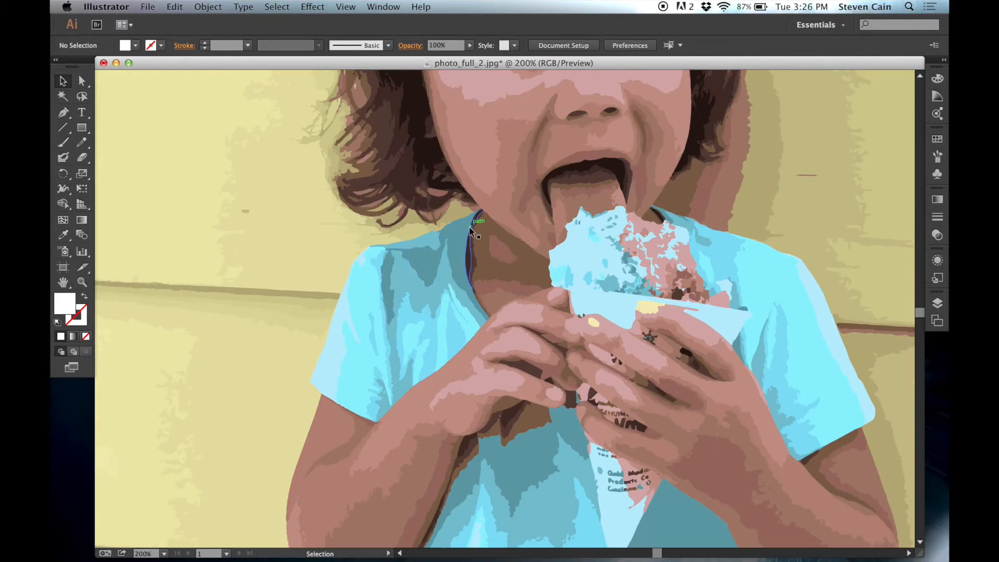
pyautogui.click(454, 239)
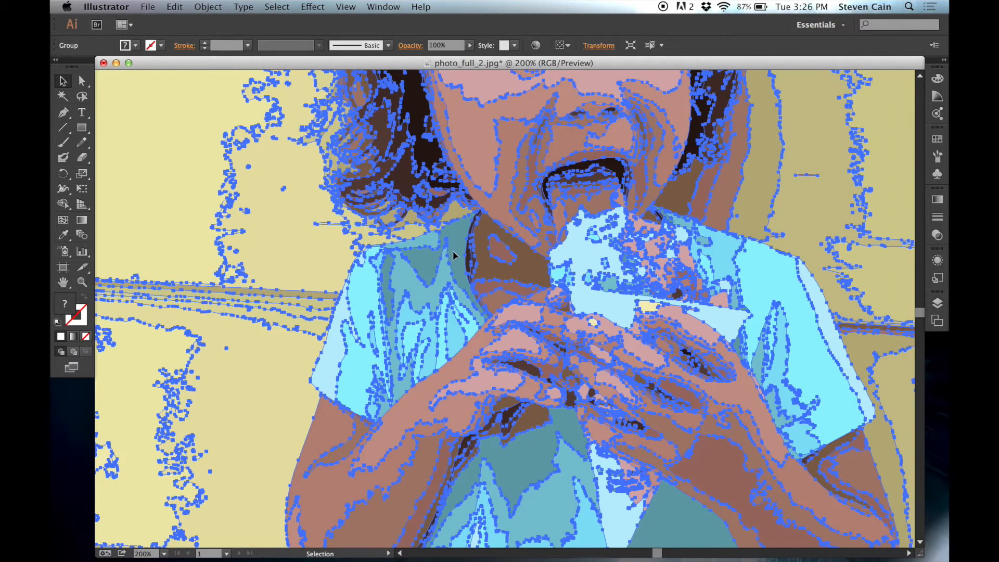
pyautogui.doubleClick(452, 251)
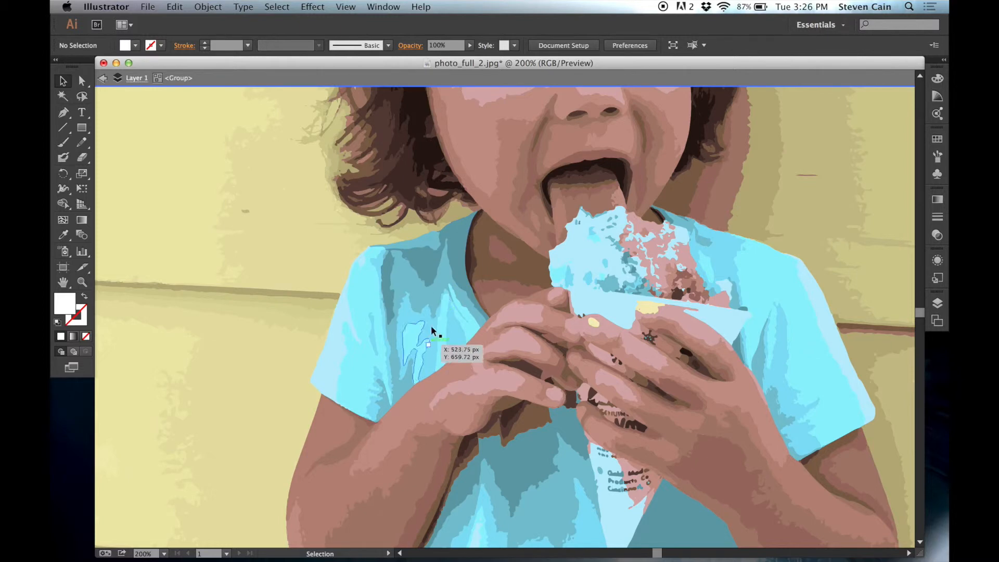
pyautogui.click(456, 243)
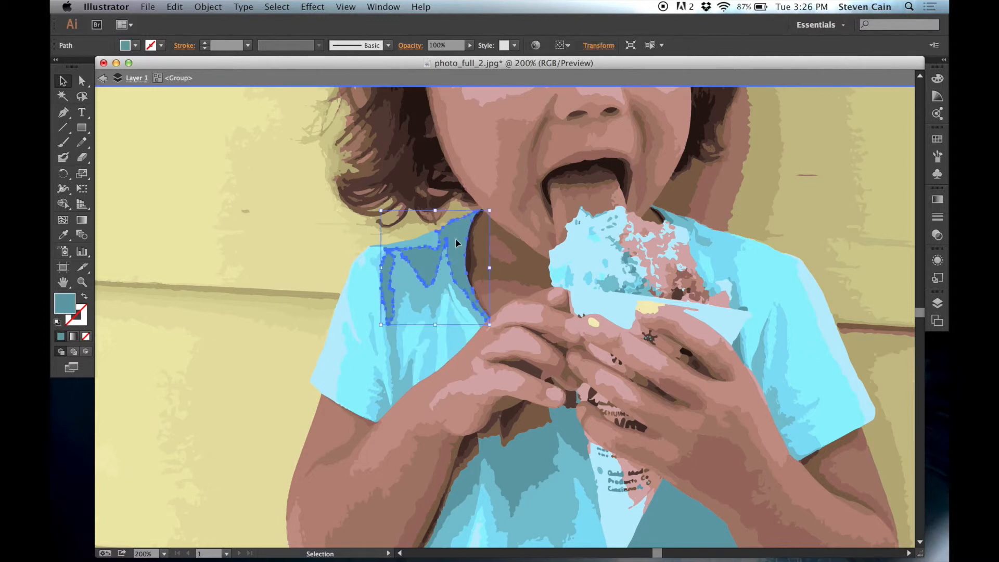
# - Add the dark teal shadow shapes on the lower shirt, on both sides of the cone, to the selection
pyautogui.keyDown('shift'); pyautogui.click(525, 452); pyautogui.keyUp('shift')
pyautogui.scroll(-10, 524, 453)
pyautogui.scroll(10, 525, 458)
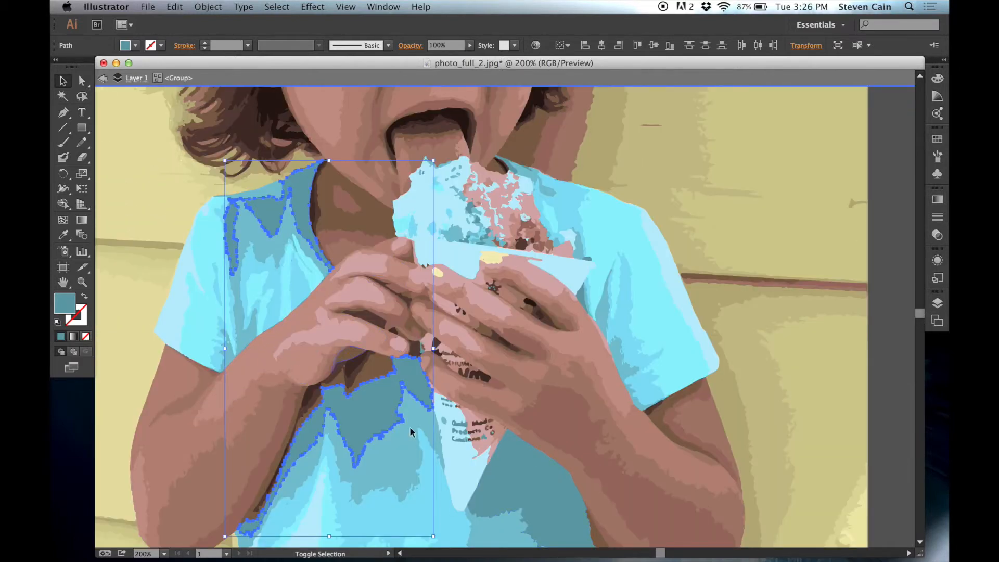
pyautogui.keyDown('shift'); pyautogui.click(514, 483); pyautogui.keyUp('shift')
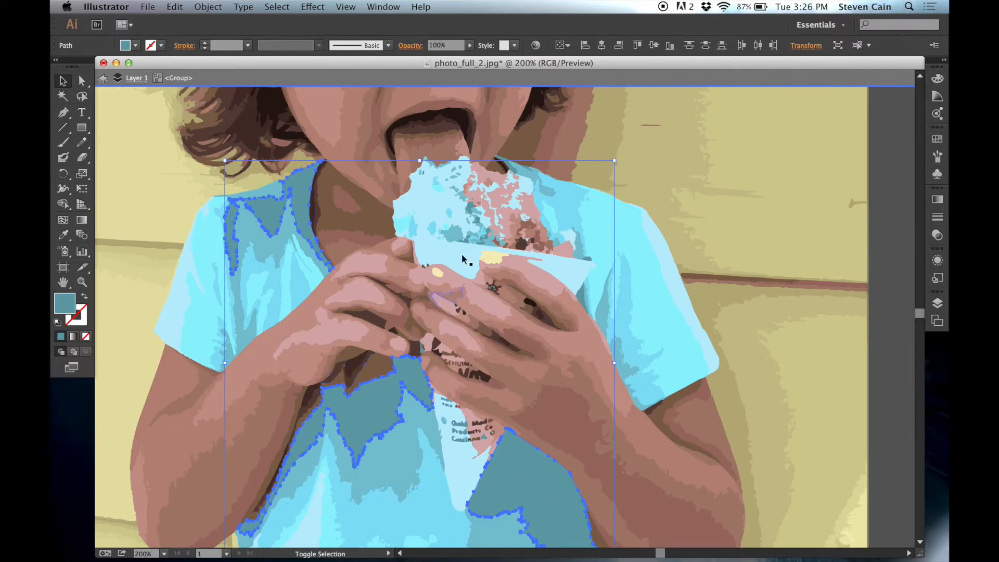
# - Add the small dark teal shapes at the far neckline and beside the cone's rim to the selection
pyautogui.press('super+equal')
pyautogui.click(512, 172)
pyautogui.scroll(3, 515, 156)
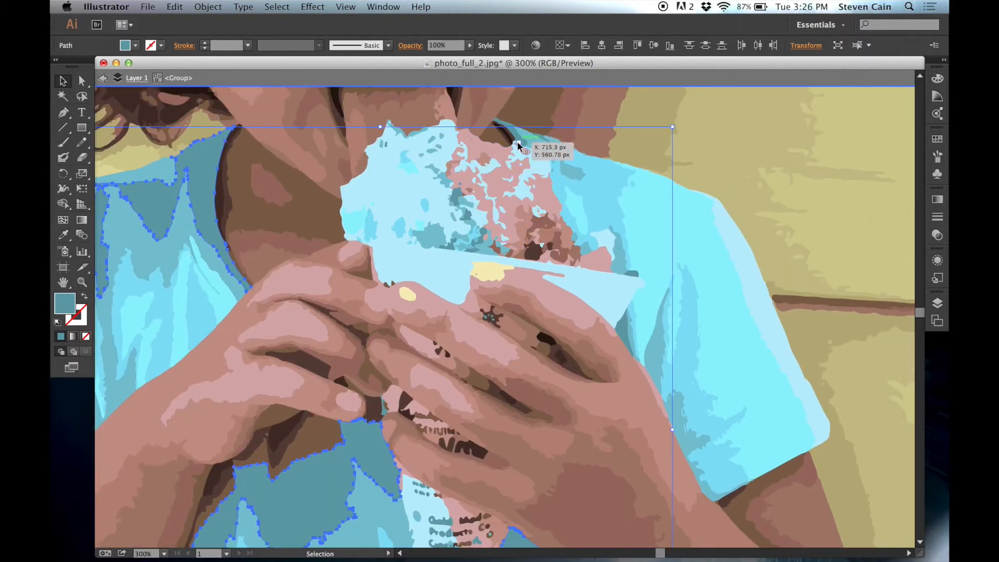
pyautogui.keyDown('shift'); pyautogui.click(518, 136); pyautogui.keyUp('shift')
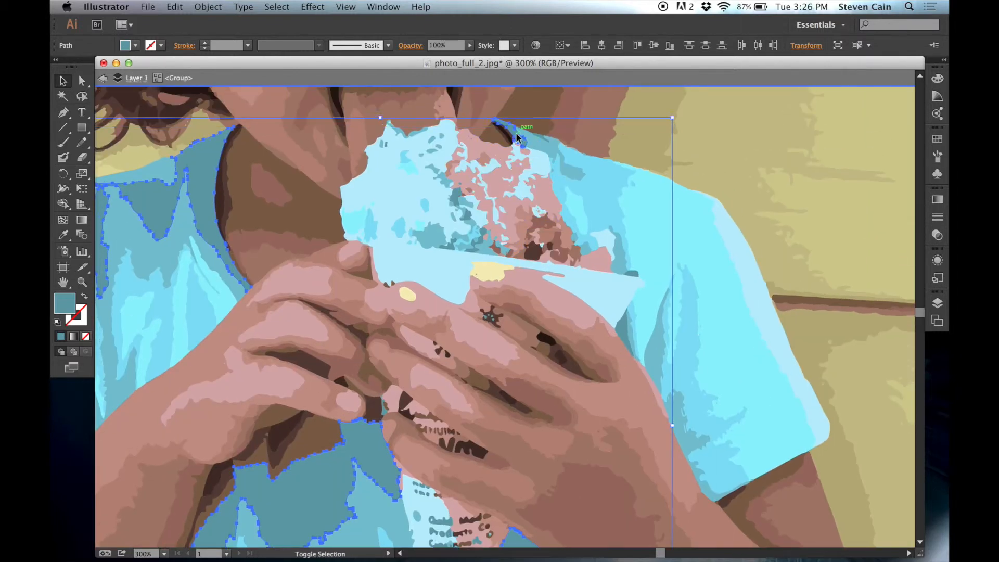
pyautogui.keyDown('shift'); pyautogui.click(622, 333); pyautogui.keyUp('shift')
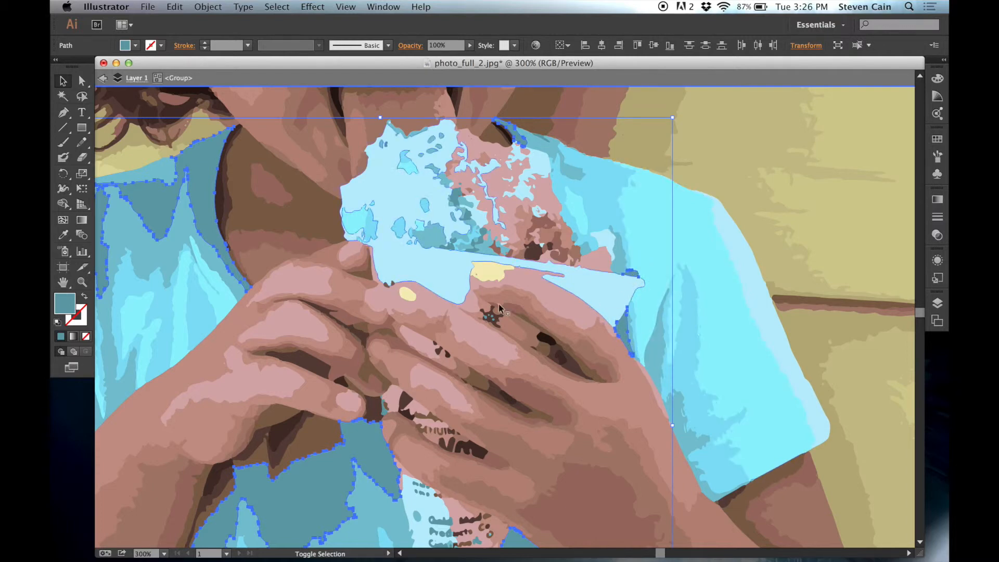
pyautogui.scroll(-2, 564, 299)
pyautogui.hscroll(-5, 564, 299)
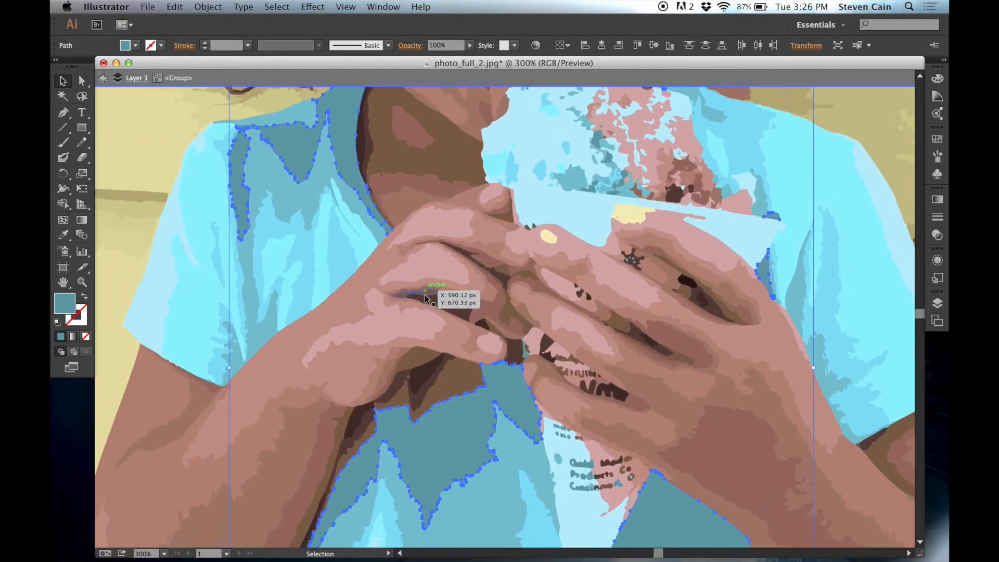
pyautogui.scroll(-4, 425, 299)
pyautogui.scroll(5, 426, 300)
pyautogui.hscroll(2, 426, 301)
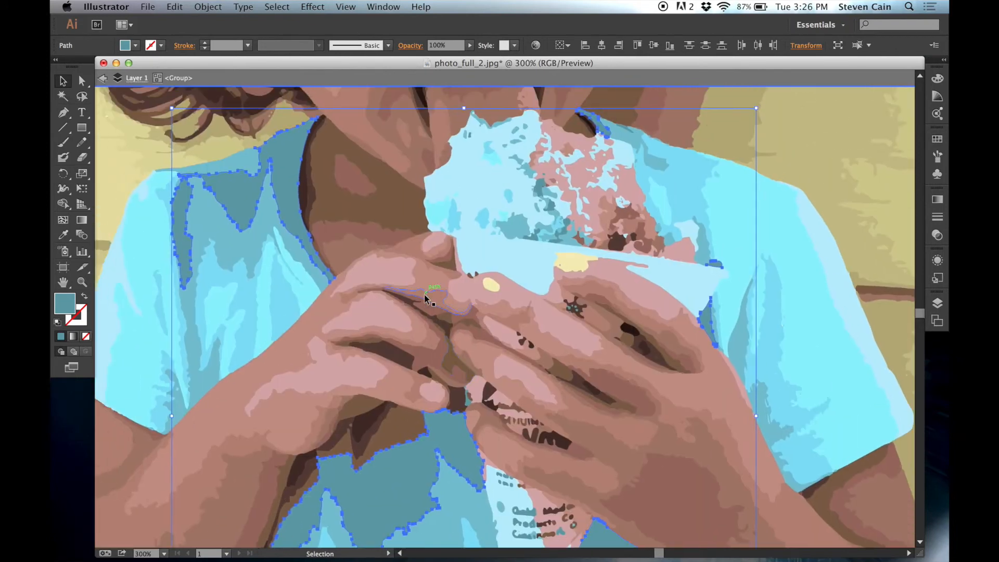
pyautogui.scroll(1, 425, 301)
pyautogui.hscroll(-1, 426, 300)
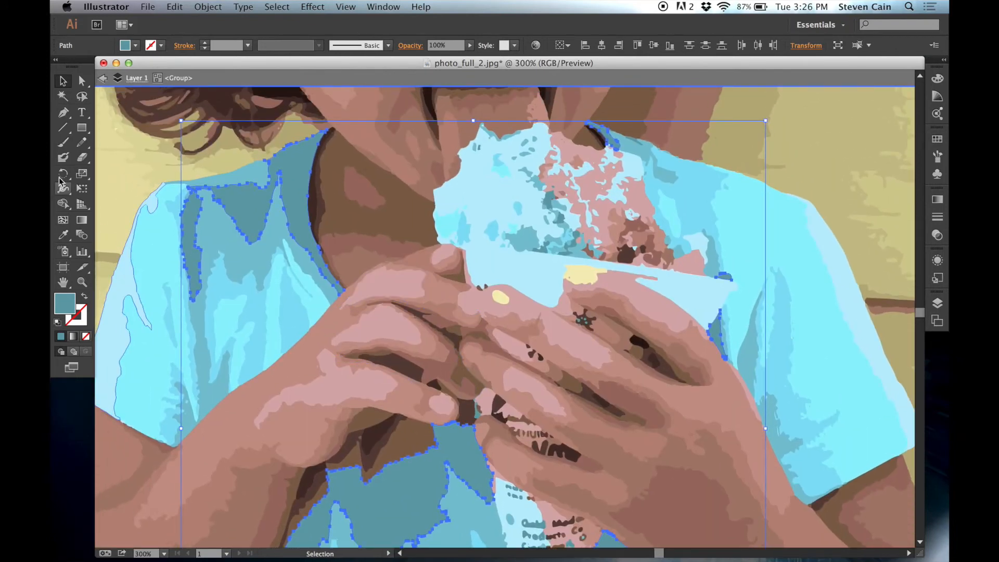
# - Create a purple RGB swatch with R=102, G=47, B=172 and fill the selected dark teal shirt shapes with it
pyautogui.click(137, 46)
pyautogui.click(125, 47)
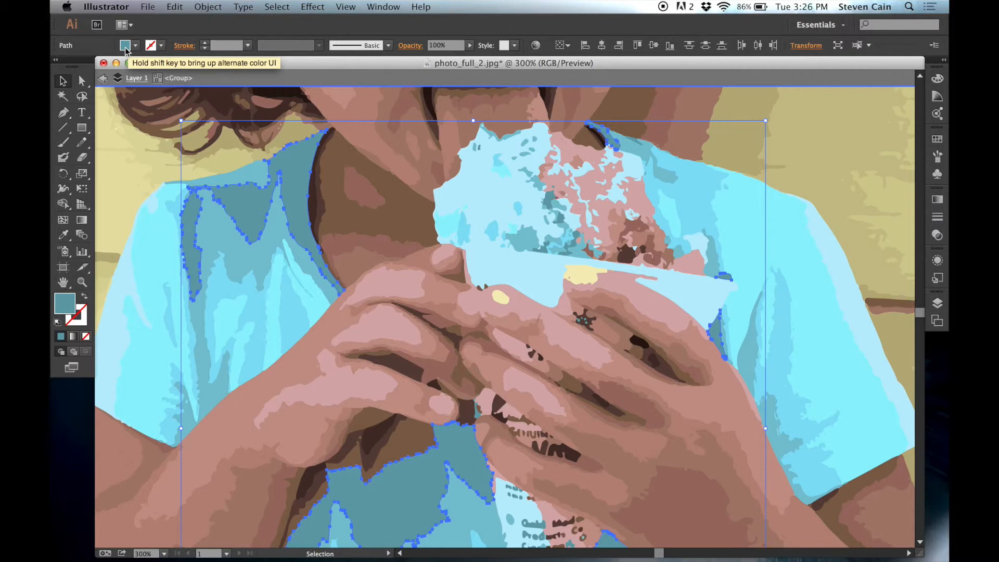
pyautogui.click(125, 48)
pyautogui.click(152, 125)
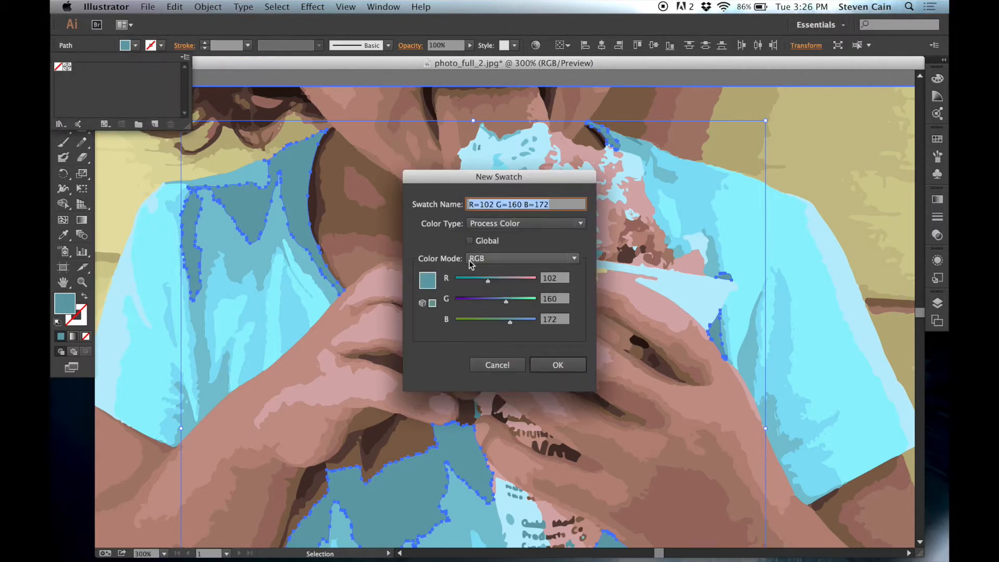
pyautogui.moveTo(506, 302); pyautogui.dragTo(476, 306)
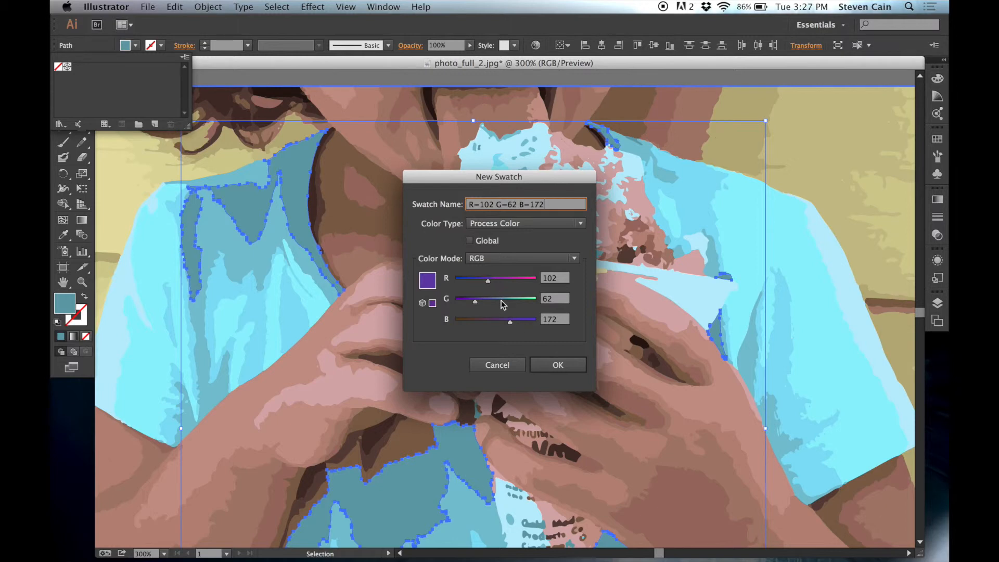
pyautogui.moveTo(477, 303)
pyautogui.mouseDown()
pyautogui.moveTo(452, 300)
pyautogui.moveTo(474, 308)
pyautogui.mouseUp()
pyautogui.moveTo(472, 303); pyautogui.dragTo(480, 304)
pyautogui.moveTo(480, 303); pyautogui.dragTo(473, 304)
pyautogui.moveTo(472, 303); pyautogui.dragTo(471, 304)
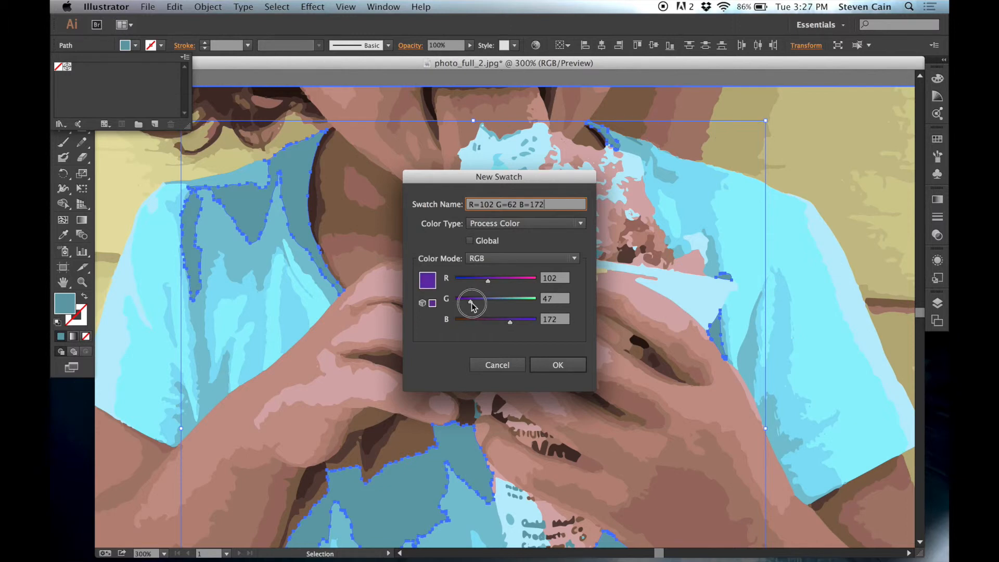
pyautogui.click(558, 367)
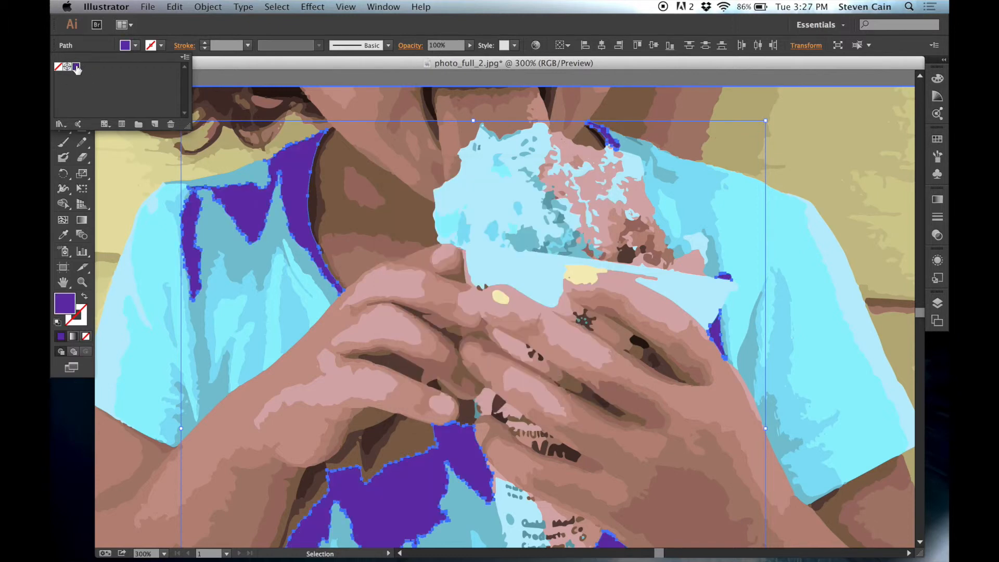
pyautogui.click(136, 46)
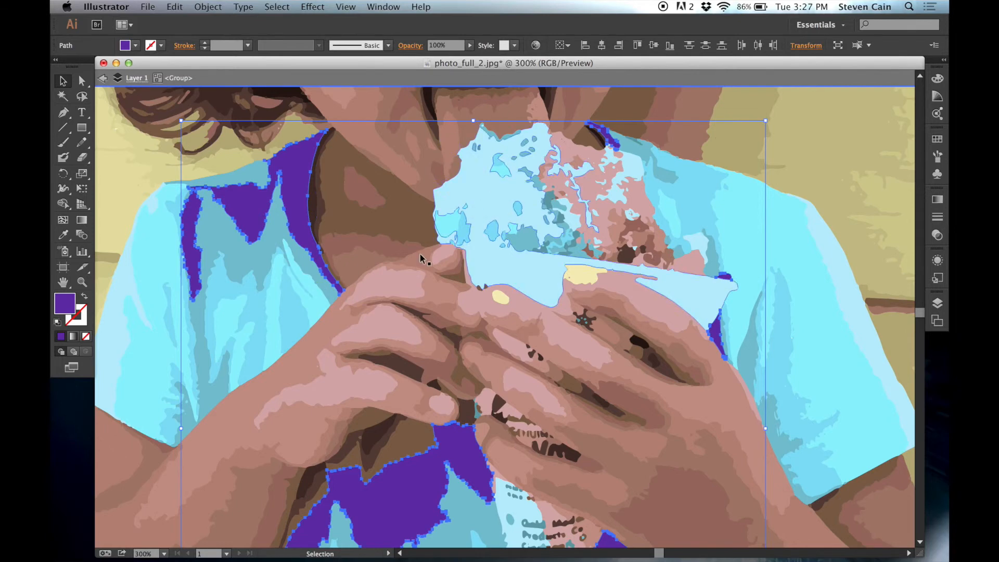
# - Select the medium teal shapes on the near shoulder, the lower shirt and beside the cone's rim
pyautogui.click(235, 251)
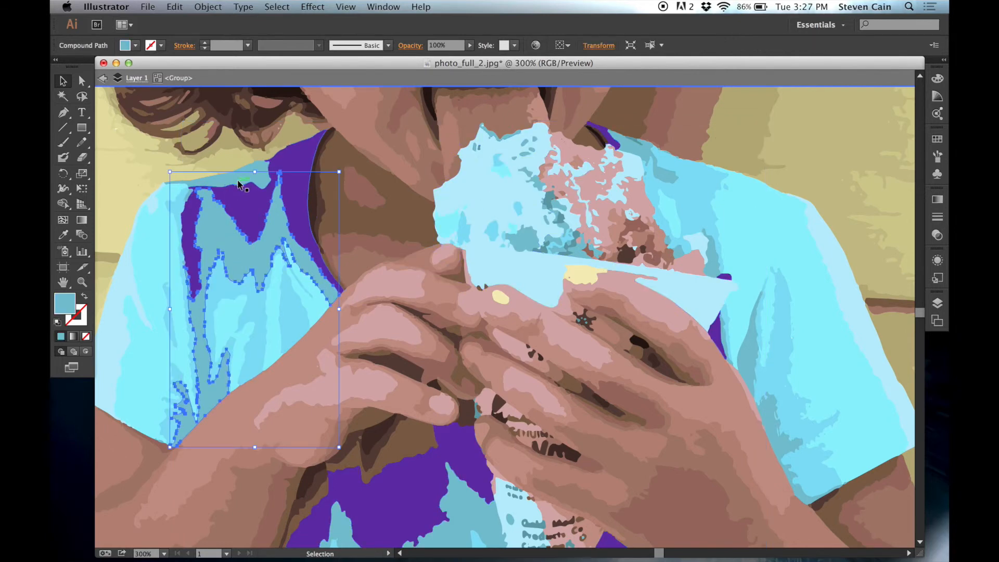
pyautogui.keyDown('shift'); pyautogui.click(243, 179); pyautogui.keyUp('shift')
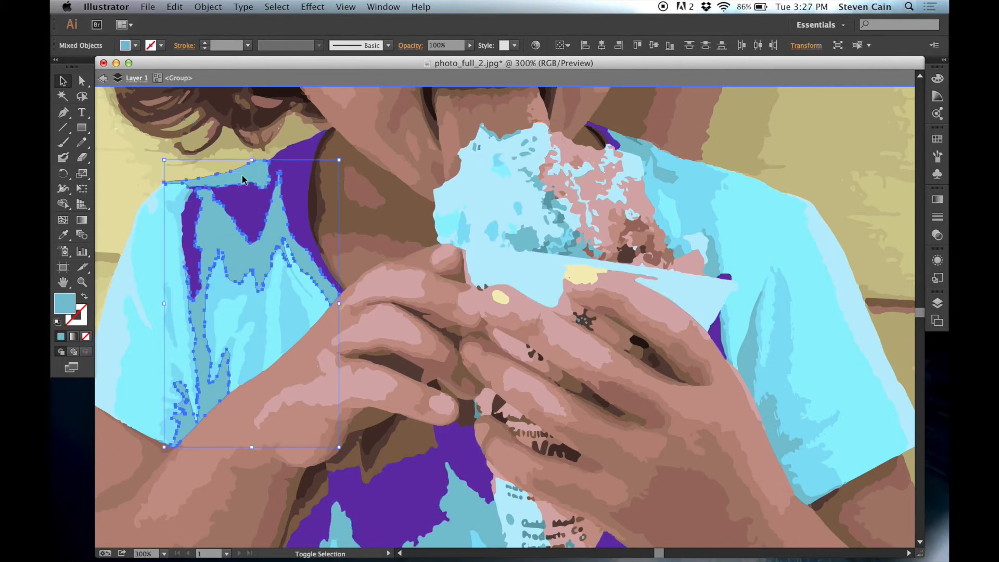
pyautogui.scroll(-2, 339, 501)
pyautogui.keyDown('shift'); pyautogui.click(467, 490); pyautogui.keyUp('shift')
pyautogui.keyDown('shift'); pyautogui.click(706, 233); pyautogui.keyUp('shift')
pyautogui.keyDown('shift'); pyautogui.click(670, 223); pyautogui.keyUp('shift')
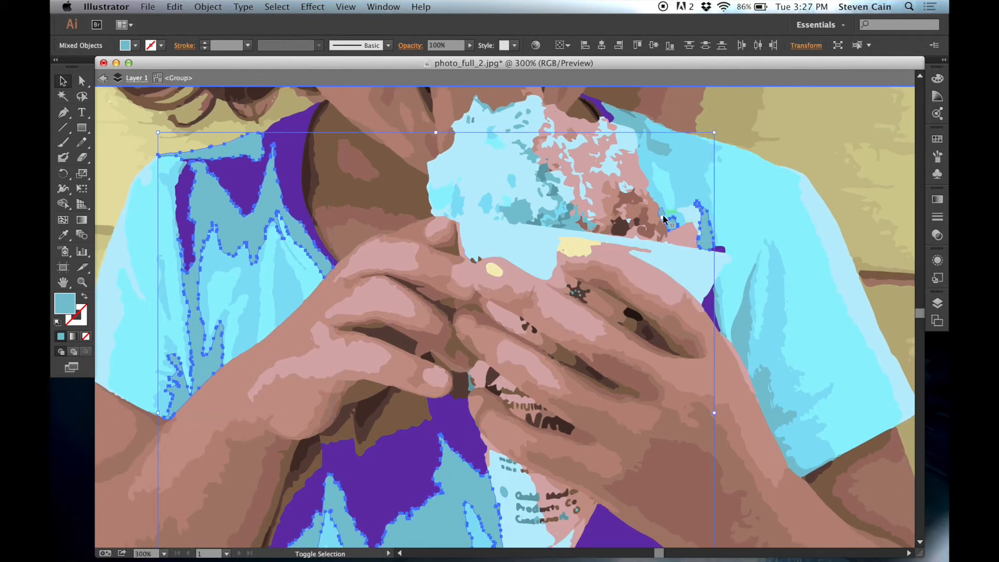
# - Add the medium teal shapes in the shaved ice, on the far sleeve and beside the cone's edge to the selection
pyautogui.keyDown('shift'); pyautogui.click(526, 216); pyautogui.keyUp('shift')
pyautogui.keyDown('shift'); pyautogui.click(559, 198); pyautogui.keyUp('shift')
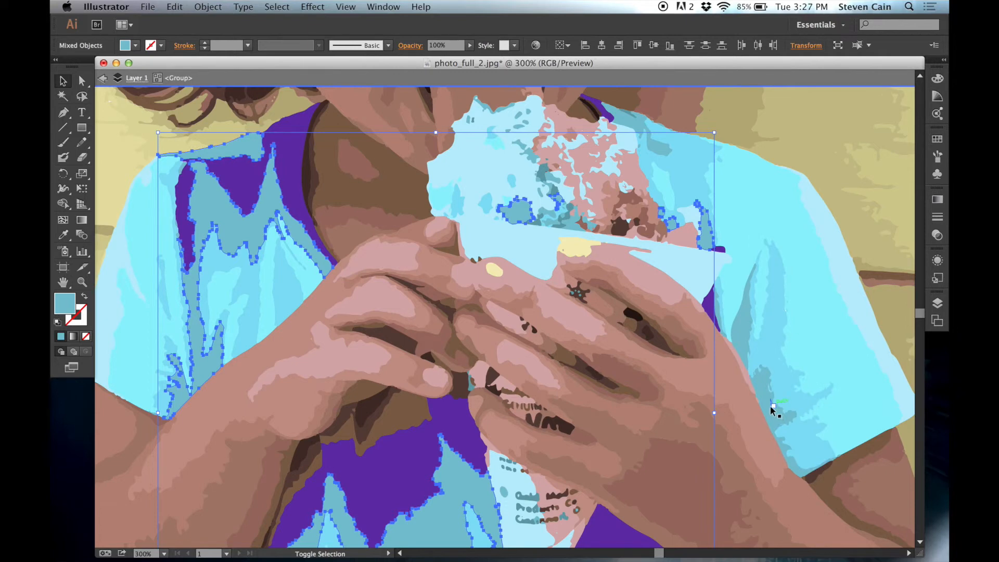
pyautogui.keyDown('shift'); pyautogui.click(762, 379); pyautogui.keyUp('shift')
pyautogui.keyDown('shift'); pyautogui.click(738, 339); pyautogui.keyUp('shift')
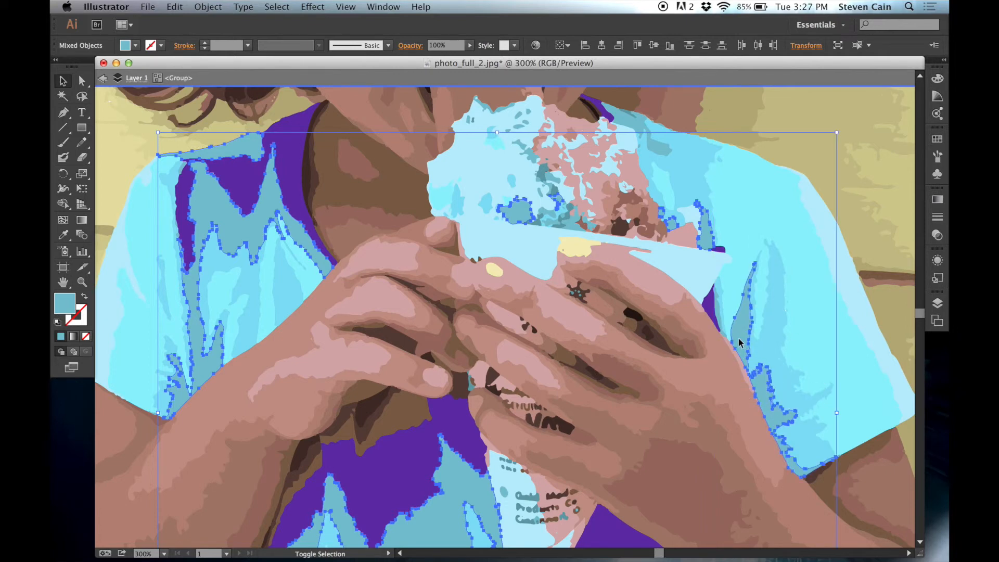
pyautogui.keyDown('shift'); pyautogui.click(708, 312); pyautogui.keyUp('shift')
pyautogui.keyDown('shift'); pyautogui.click(708, 311); pyautogui.keyUp('shift')
# - Create a lighter purple RGB swatch with R=124, G=87, B=211 and fill the selected medium teal shapes with it
pyautogui.click(135, 46)
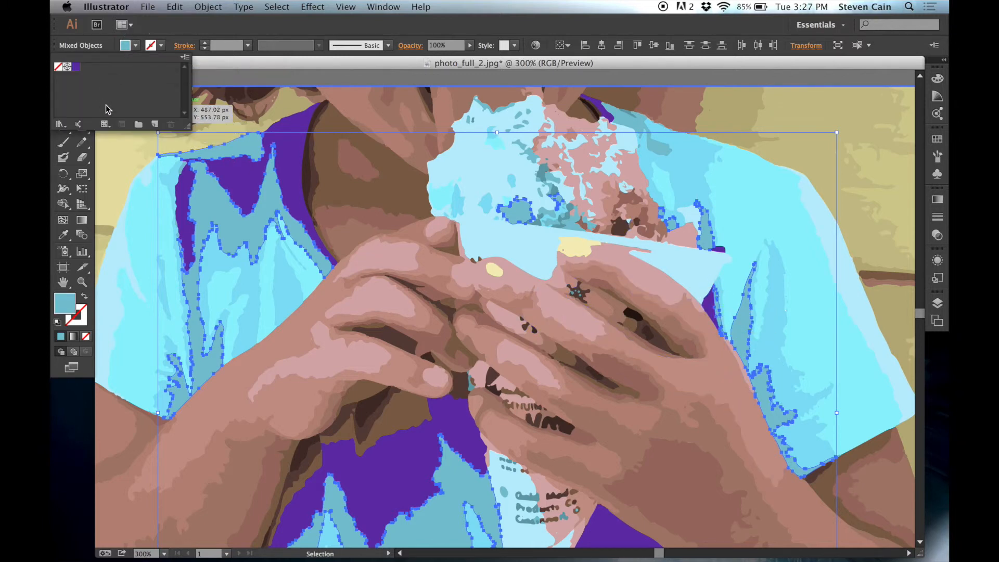
pyautogui.click(152, 127)
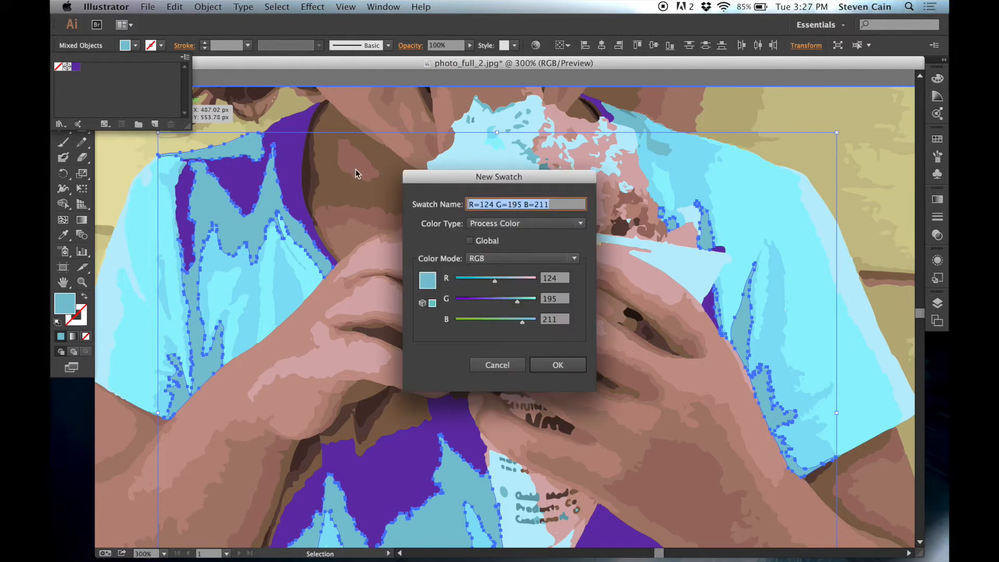
pyautogui.moveTo(521, 303); pyautogui.dragTo(485, 304)
pyautogui.moveTo(483, 303); pyautogui.dragTo(483, 304)
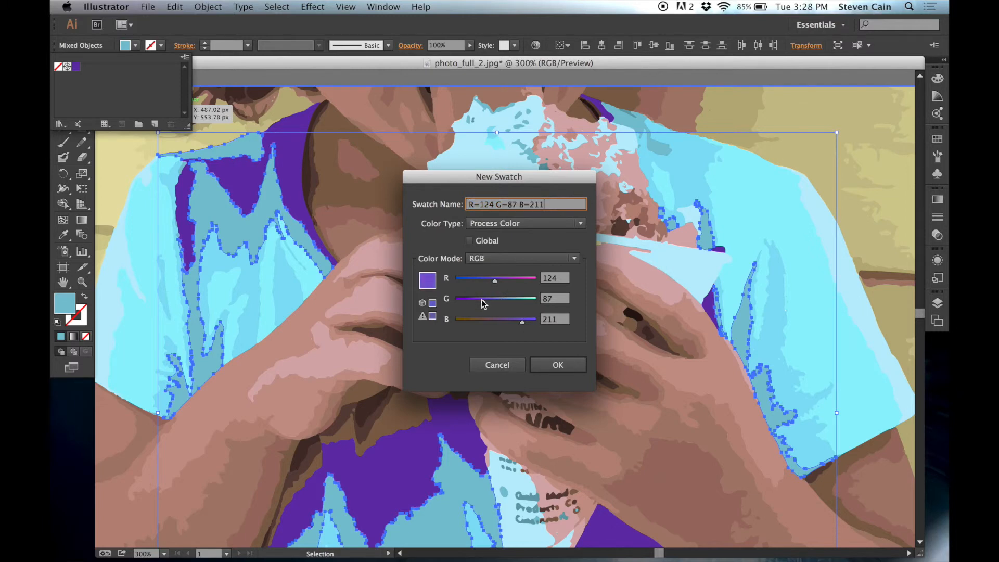
pyautogui.click(557, 364)
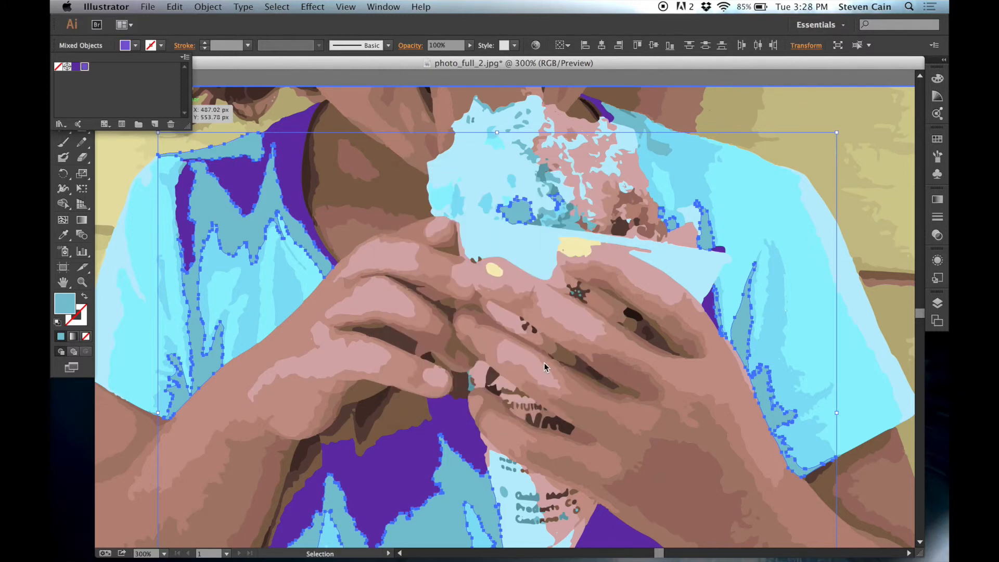
pyautogui.doubleClick(85, 70)
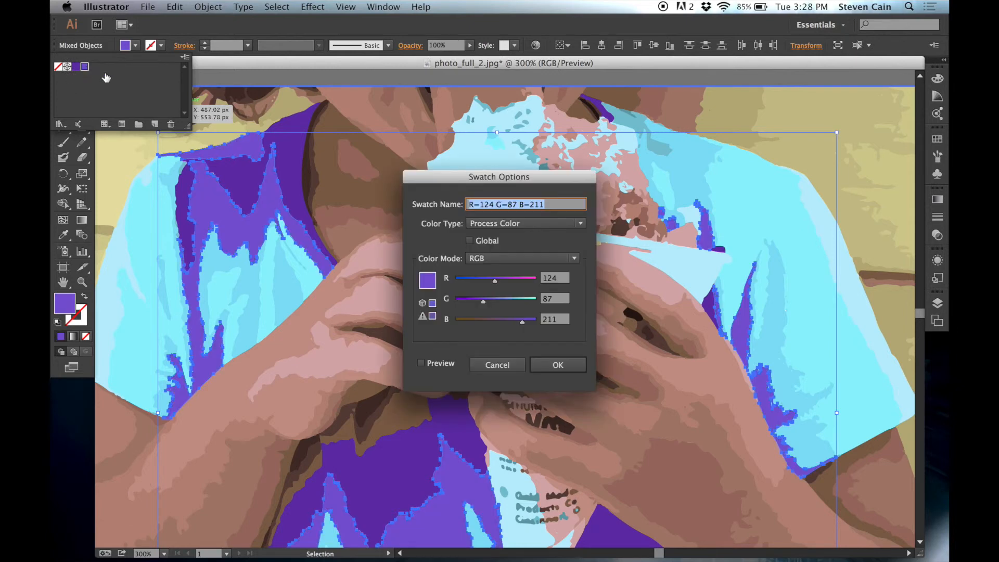
pyautogui.click(508, 366)
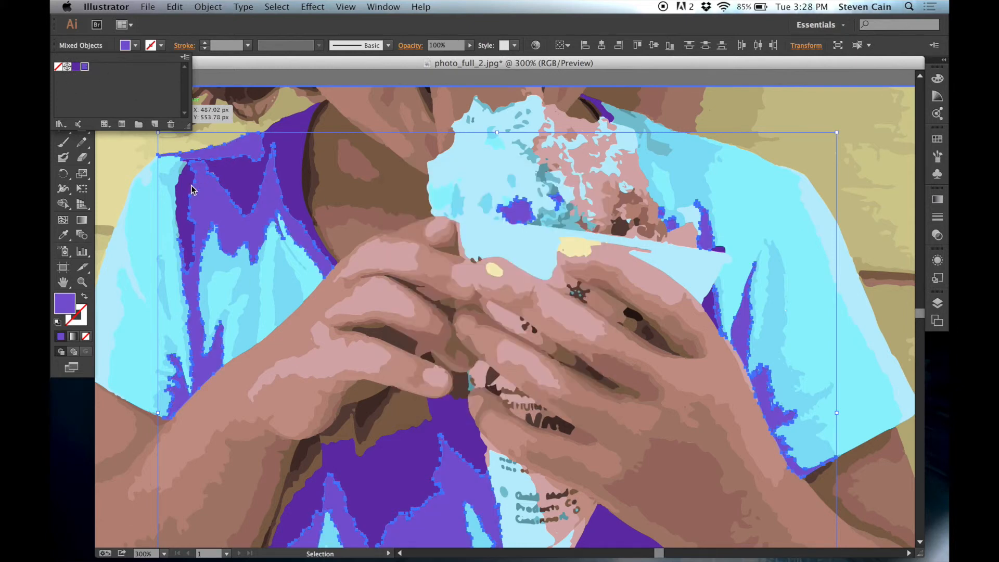
pyautogui.click(135, 46)
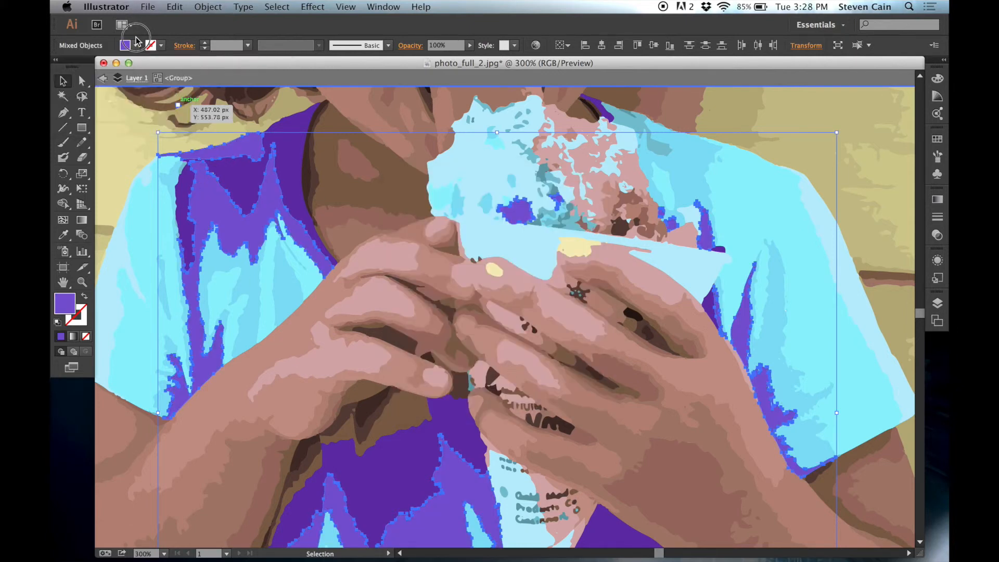
# - Deselect the artwork, review the recolored shirt on the whole artboard and exit isolation mode
pyautogui.click(148, 226)
pyautogui.press('a')
pyautogui.hotkey('ctrl', '-')
pyautogui.press('v')
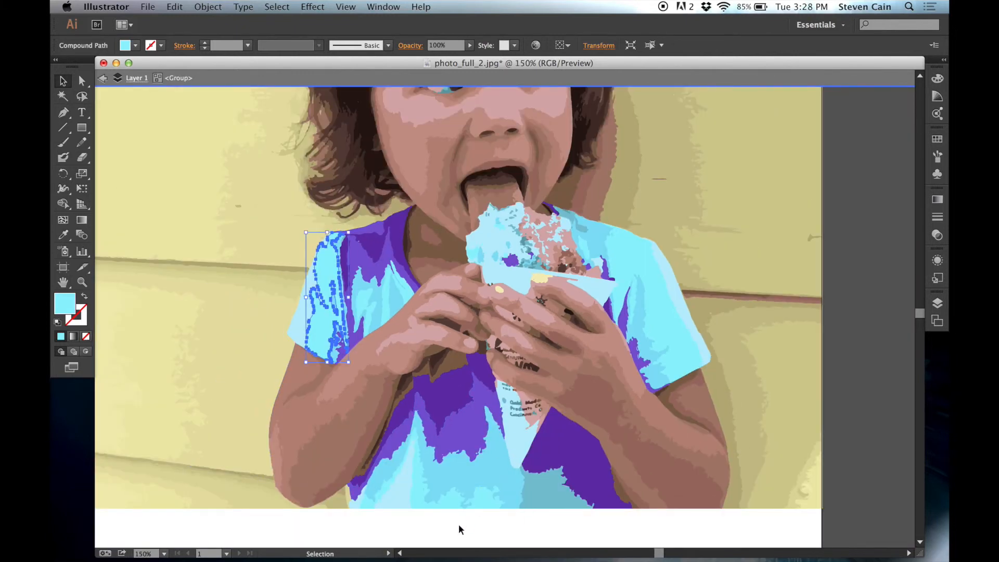
pyautogui.click(871, 467)
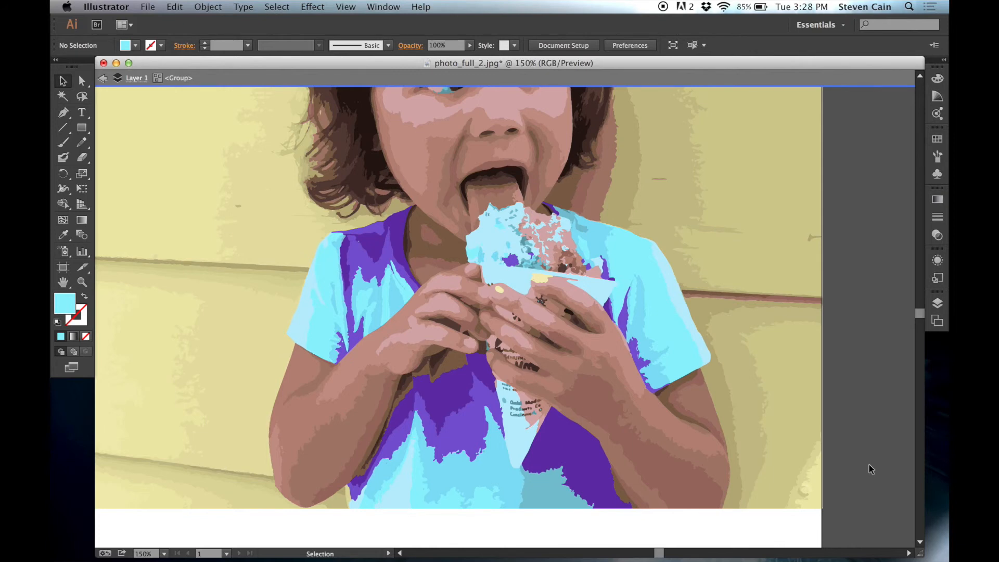
pyautogui.hotkey('ctrl', '-')
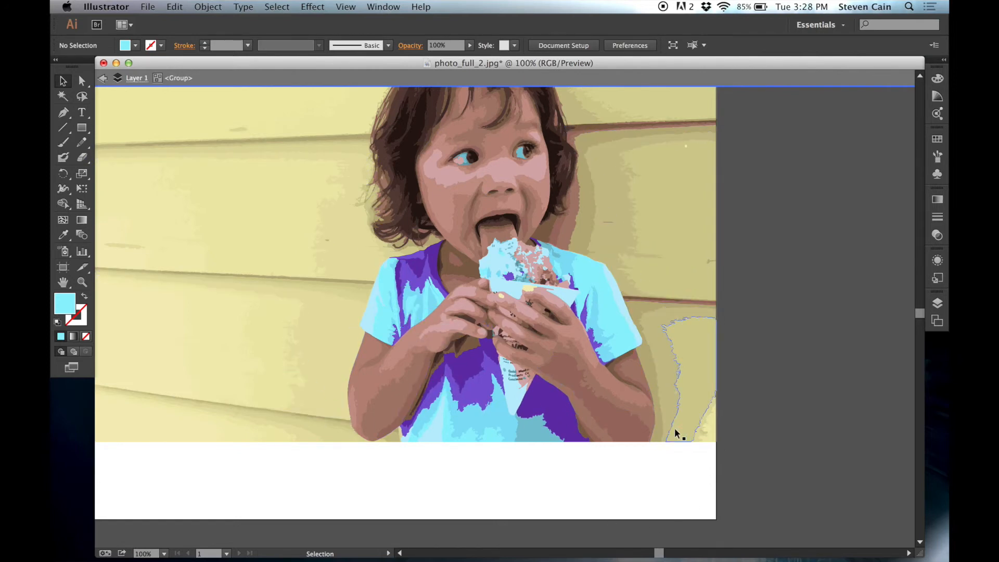
pyautogui.press('super+minus')
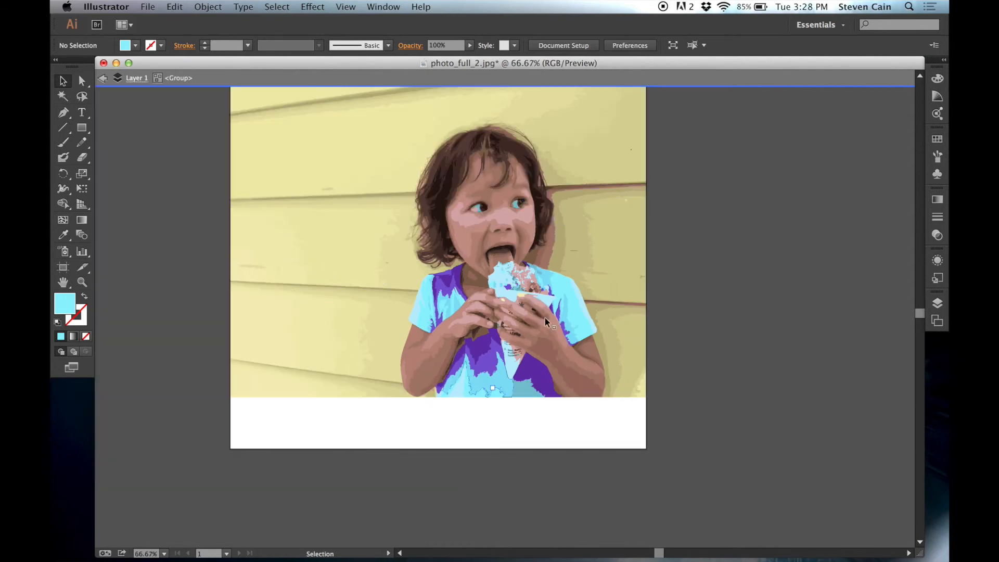
pyautogui.scroll(5, 549, 252)
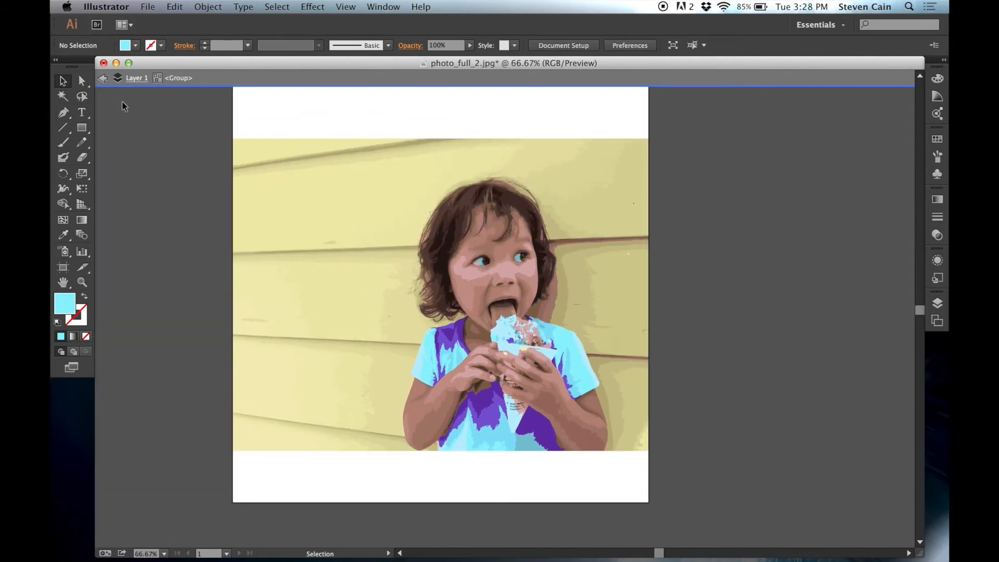
pyautogui.click(103, 78)
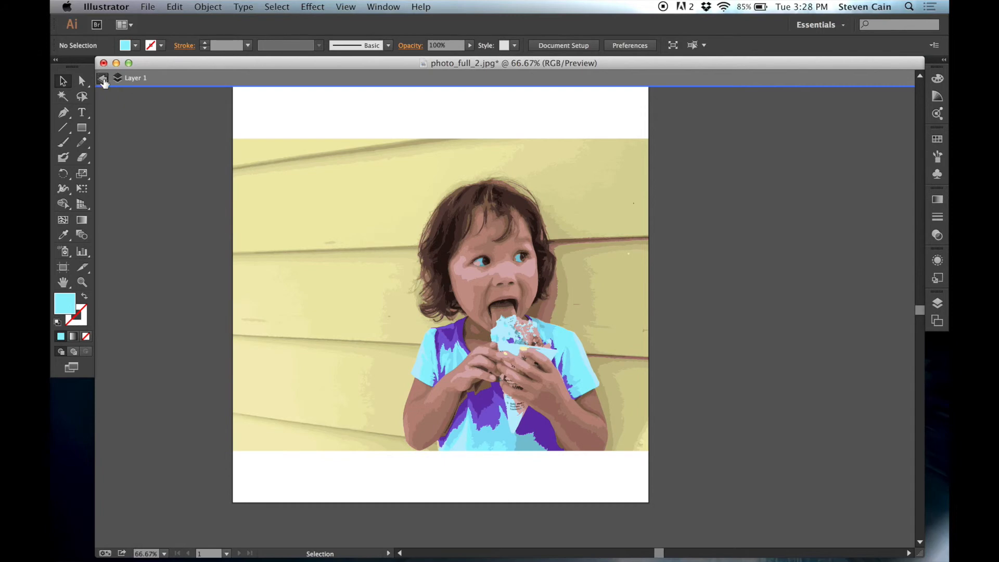
pyautogui.click(148, 7)
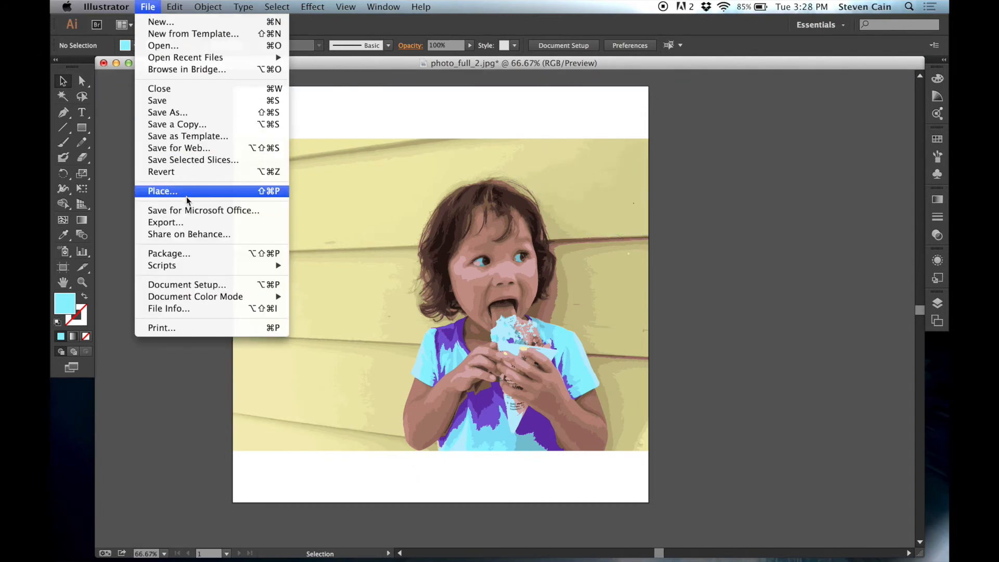
pyautogui.click(168, 113)
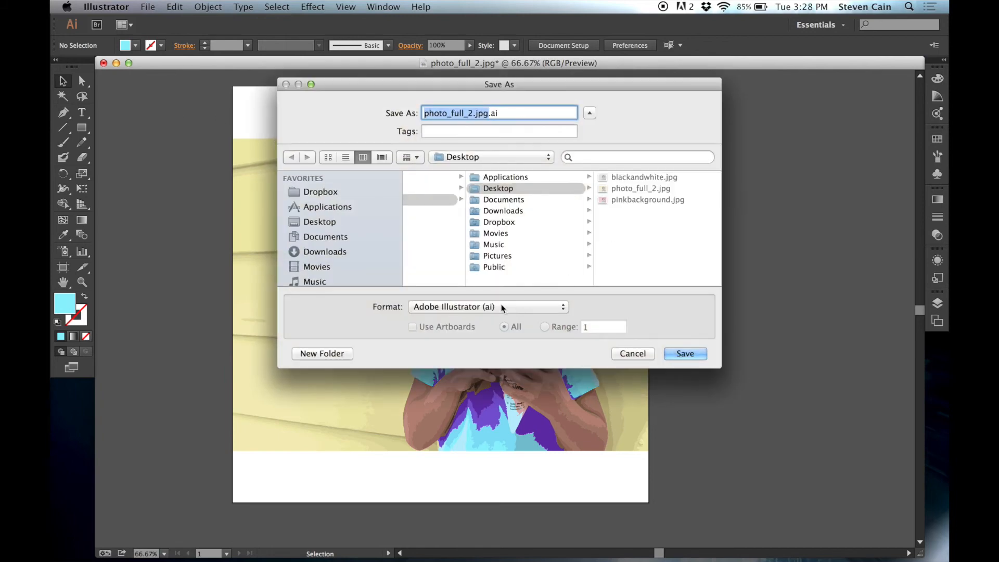
pyautogui.click(499, 307)
pyautogui.click(619, 311)
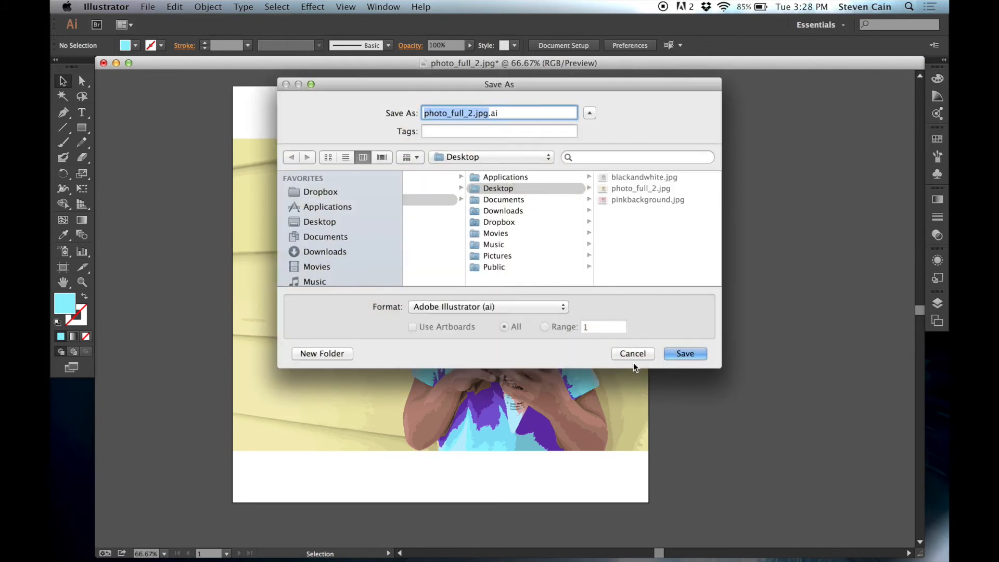
pyautogui.click(633, 353)
# - Export the artwork to the Desktop as illustrator.png in PNG format at High (300 ppi) resolution with a white background
pyautogui.click(148, 7)
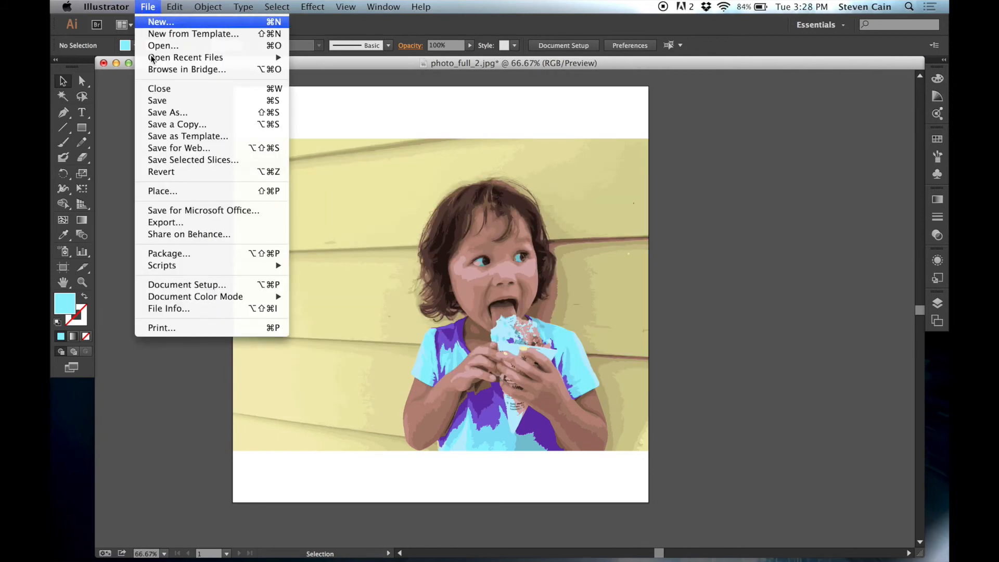
pyautogui.click(206, 225)
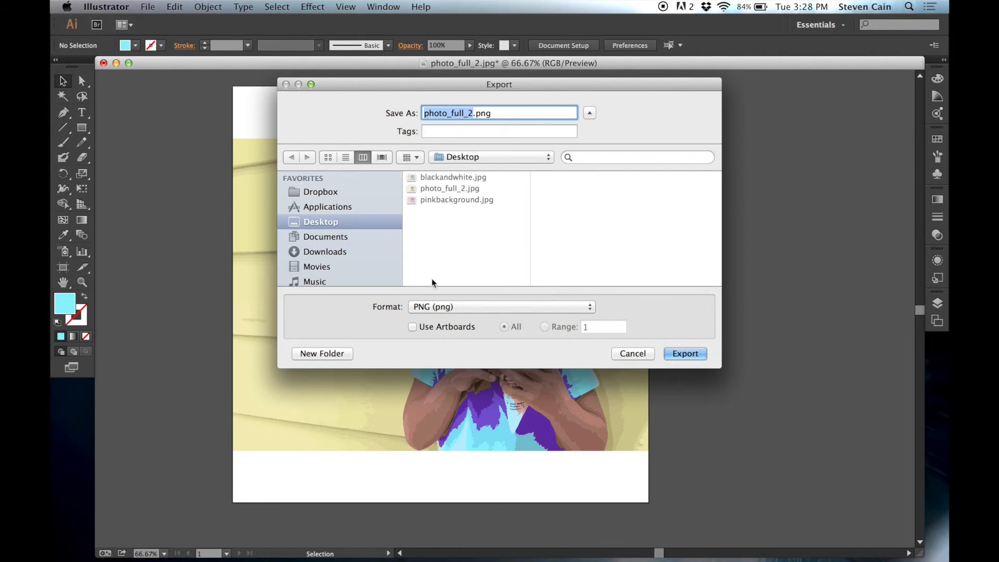
pyautogui.write('illustr')
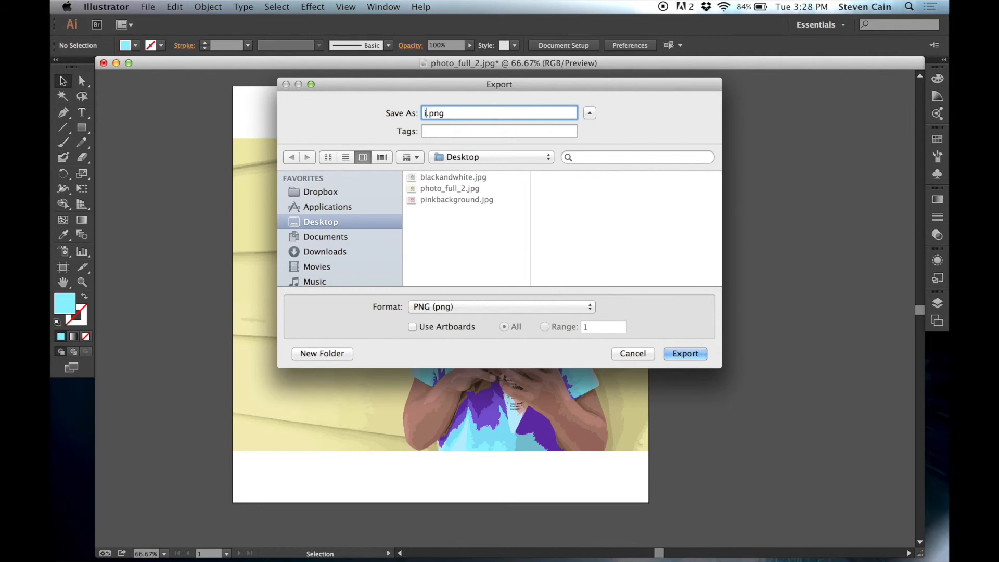
pyautogui.write('ator')
pyautogui.click(686, 356)
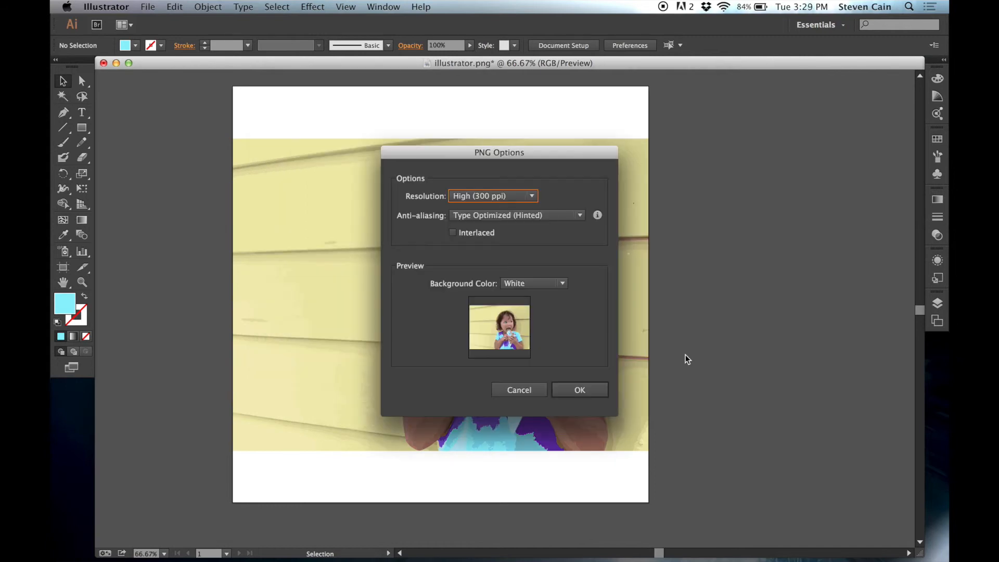
pyautogui.click(581, 391)
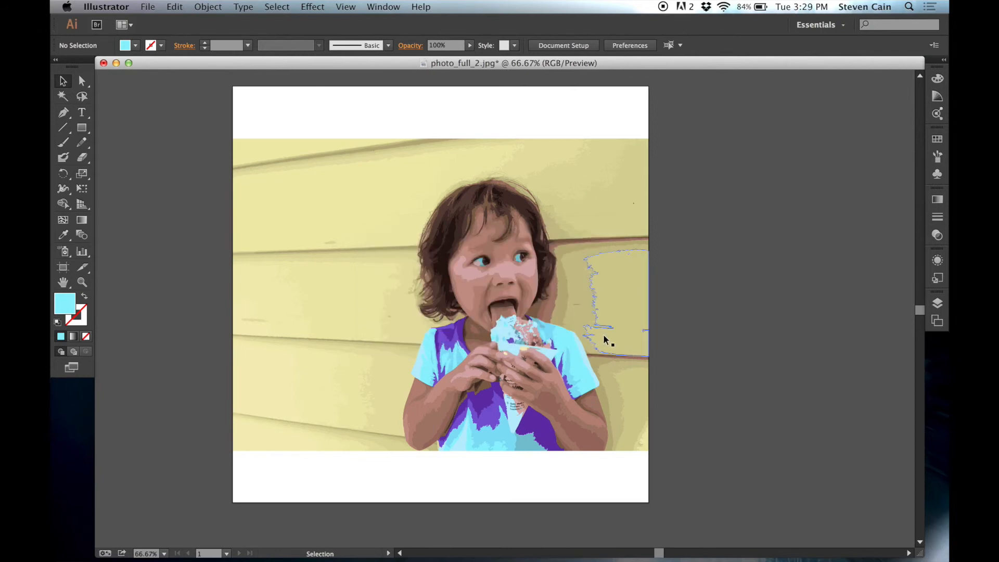
# - Minimize the document, switch to the Finder desktop and preview blackandwhite.jpg and pinkbackground.jpg
pyautogui.click(116, 63)
pyautogui.click(449, 162)
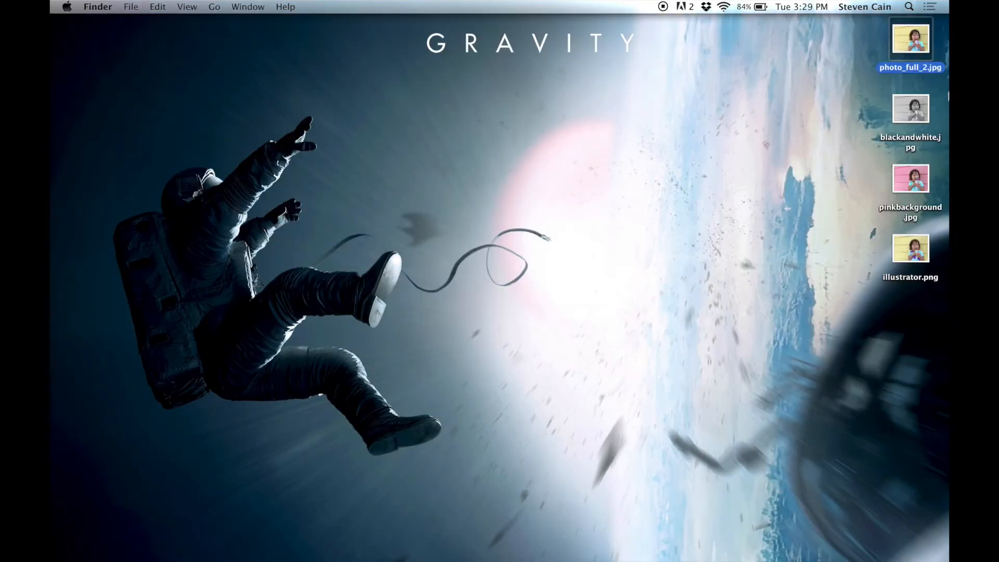
pyautogui.click(913, 117)
pyautogui.press('space')
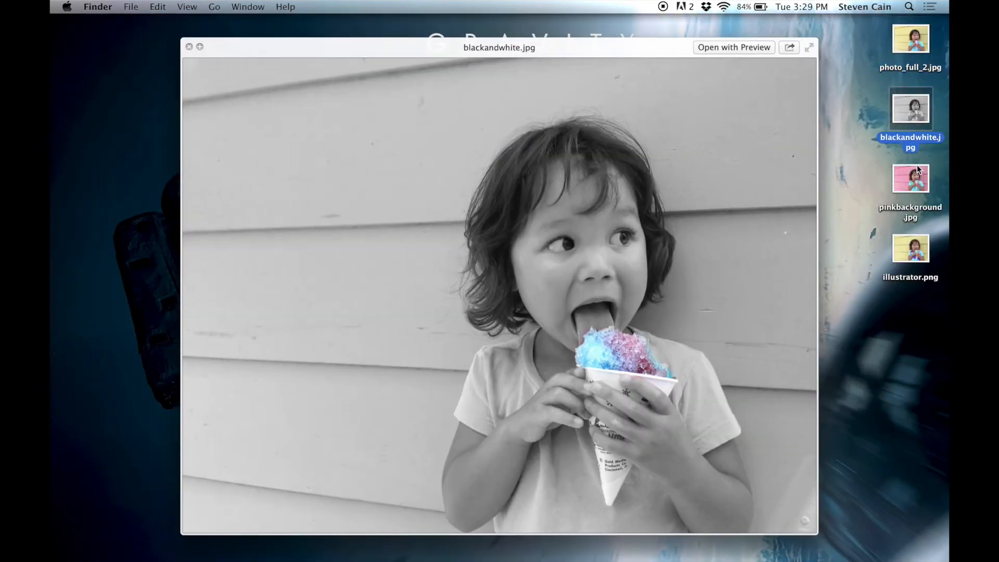
pyautogui.click(910, 180)
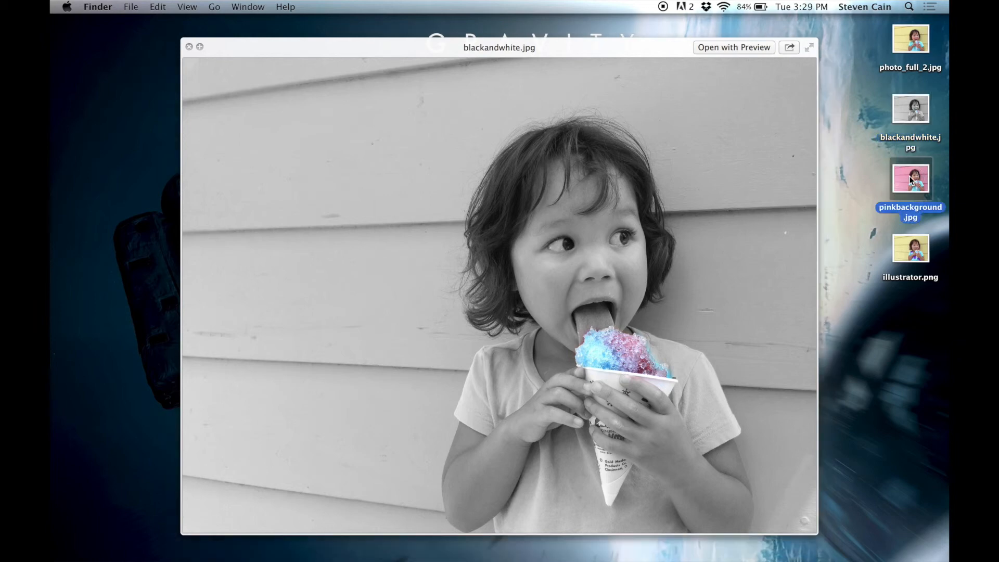
# - Preview illustrator.png on the desktop and switch to 3 Color Manipulation.indd in InDesign, showing the picture frames on page 2
pyautogui.click(912, 250)
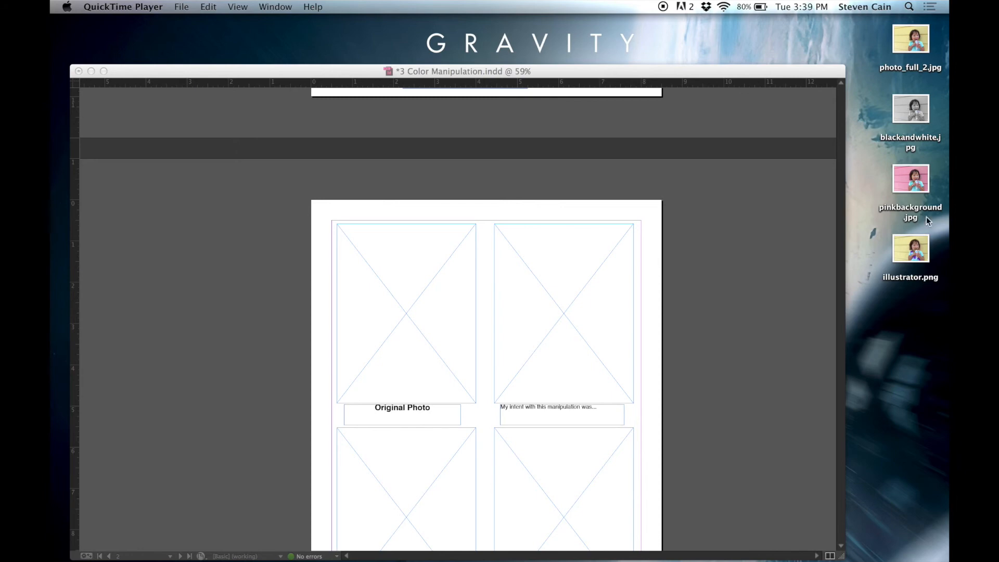
pyautogui.click(718, 341)
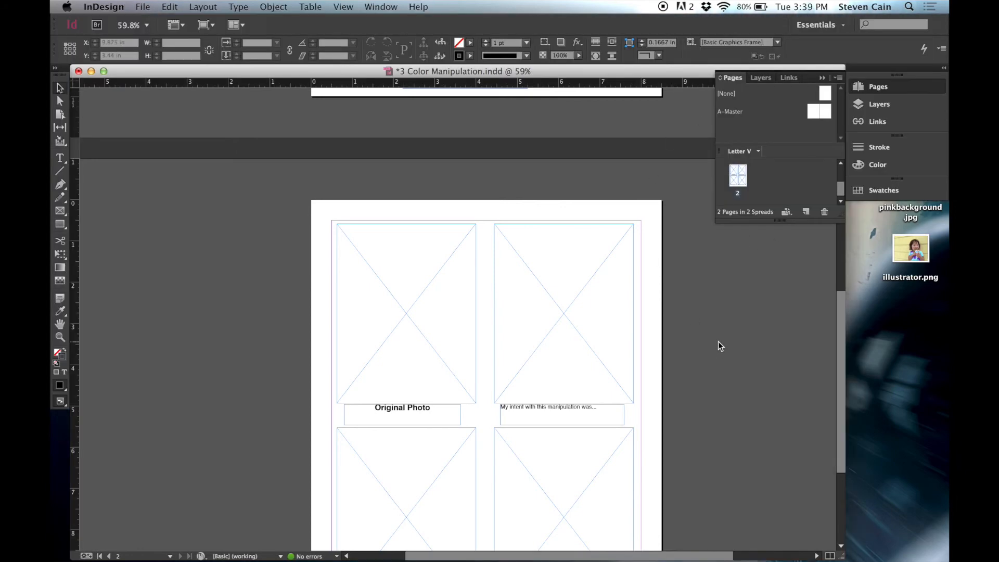
pyautogui.click(868, 89)
pyautogui.scroll(-5, 762, 334)
pyautogui.scroll(2, 764, 335)
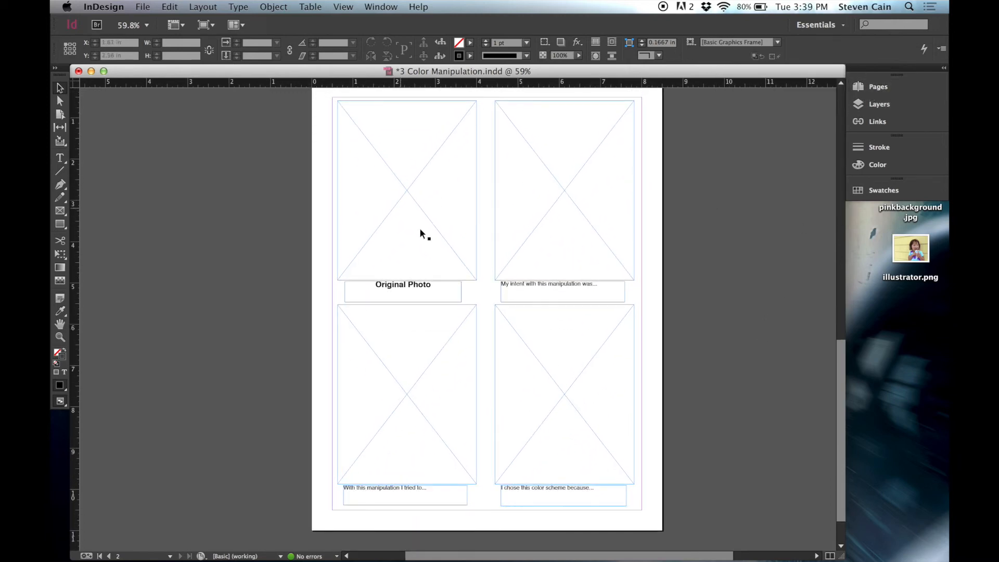
# - Place photo_full_2.jpg from the Desktop into the empty frame above the Original Photo caption
pyautogui.click(404, 144)
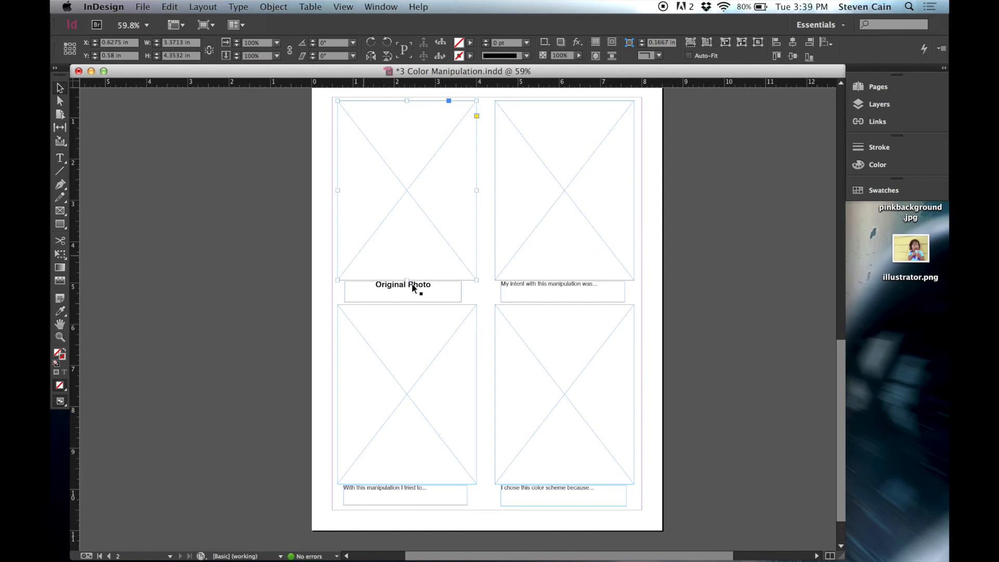
pyautogui.click(138, 5)
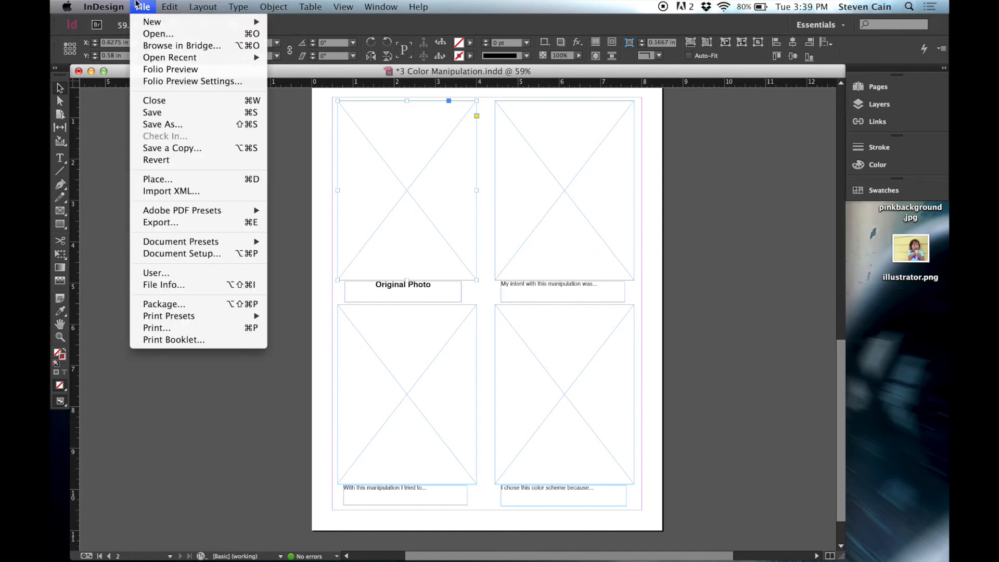
pyautogui.click(182, 179)
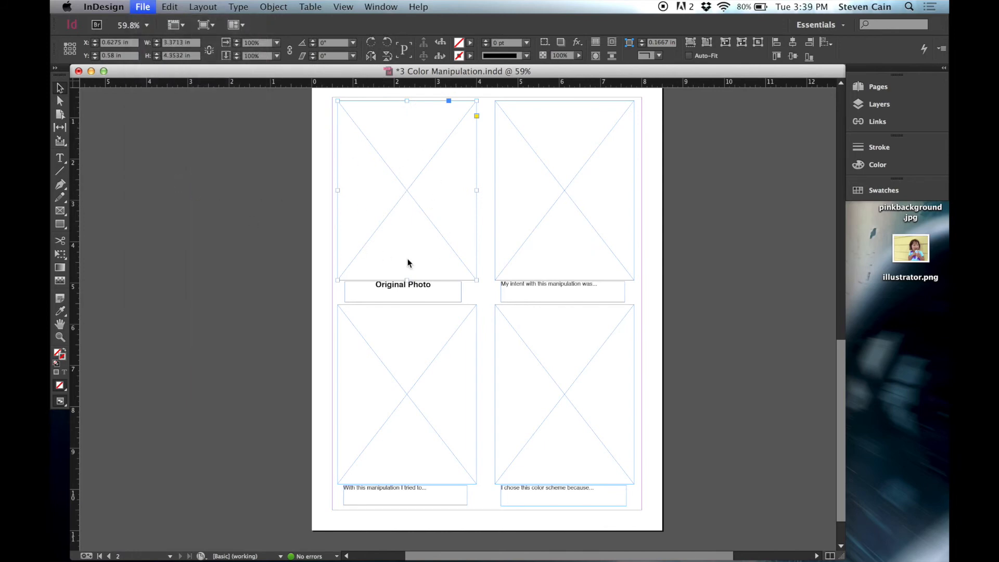
pyautogui.click(644, 146)
pyautogui.press('space')
pyautogui.press('space')
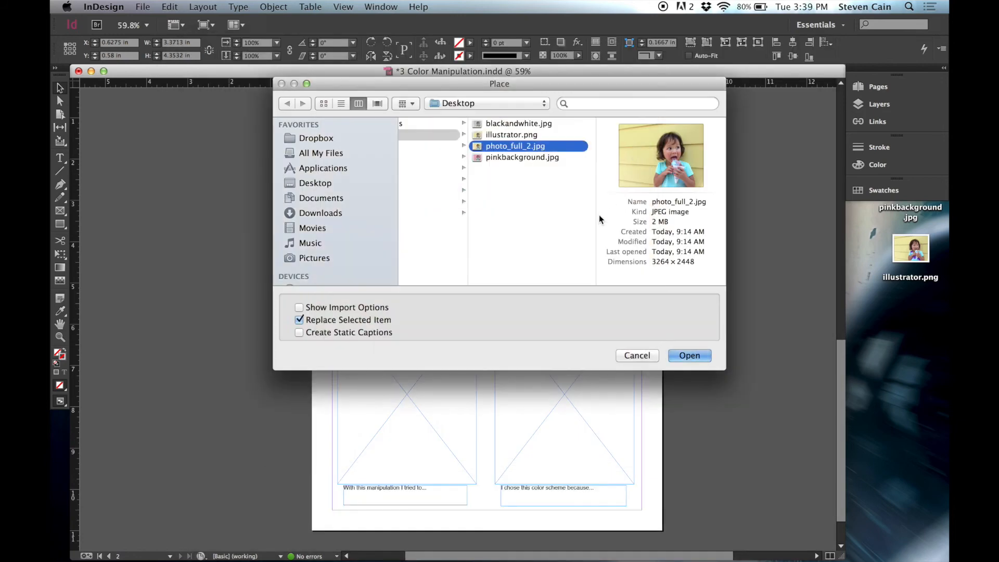
pyautogui.click(690, 357)
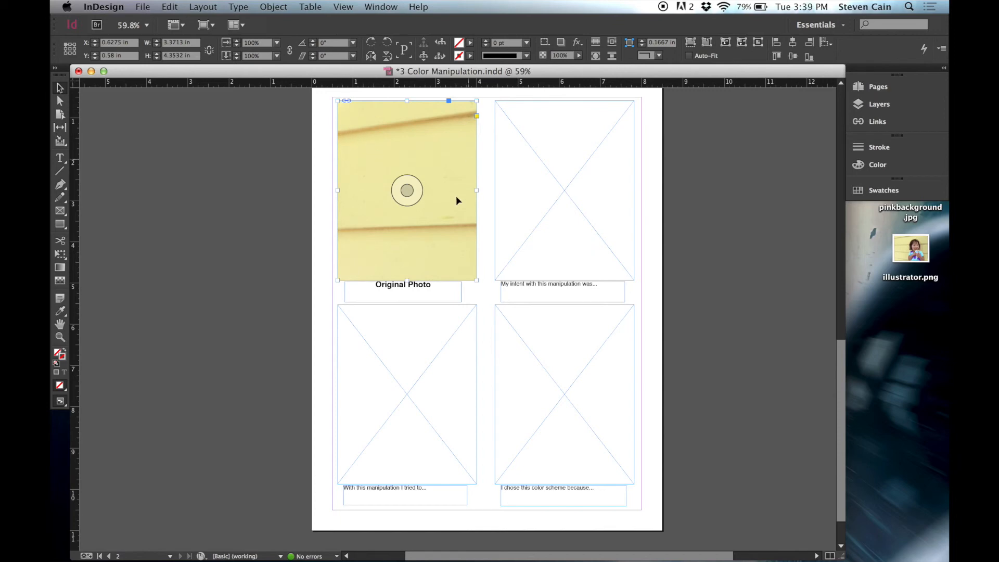
# - Scale the placed original photo inside its frame proportionally to 3.36 by 2.52 in so the whole picture shows, and deselect it
pyautogui.doubleClick(355, 120)
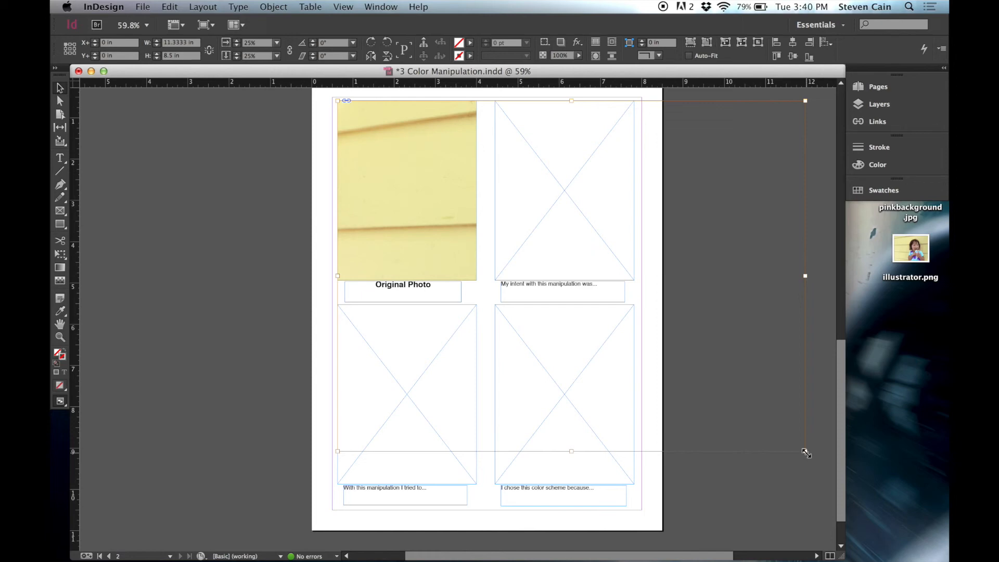
pyautogui.moveTo(805, 451); pyautogui.dragTo(429, 204)
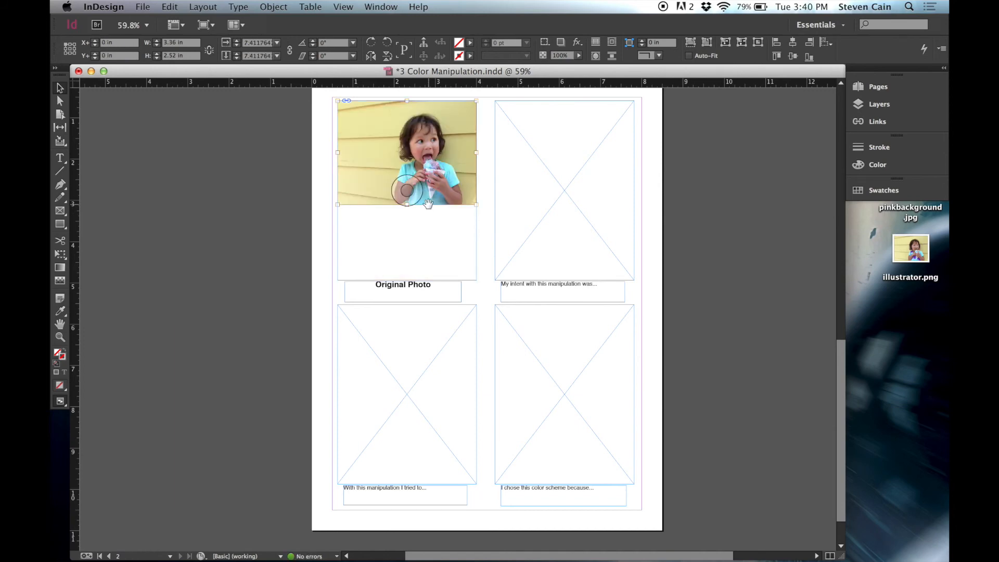
pyautogui.click(299, 199)
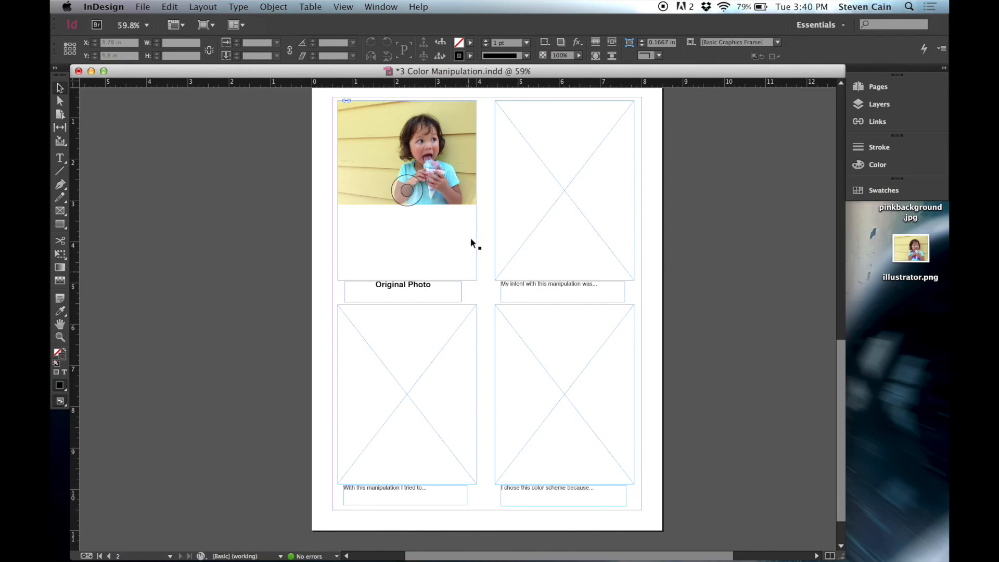
# - Place illustrator.png from the Desktop into the frame above the "My intent with this manipulation was..." caption
pyautogui.click(553, 170)
pyautogui.click(144, 6)
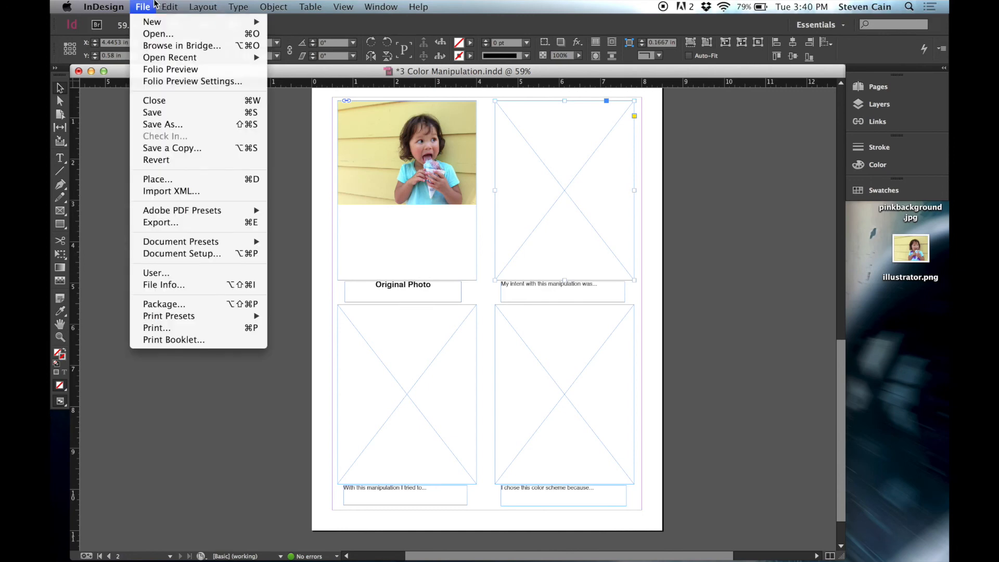
pyautogui.click(182, 179)
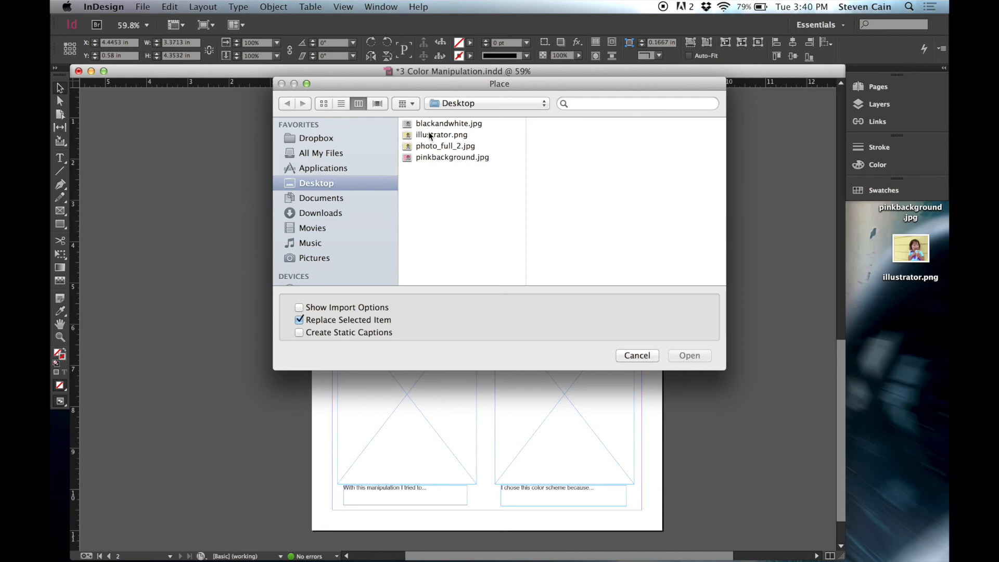
pyautogui.click(430, 136)
pyautogui.click(688, 355)
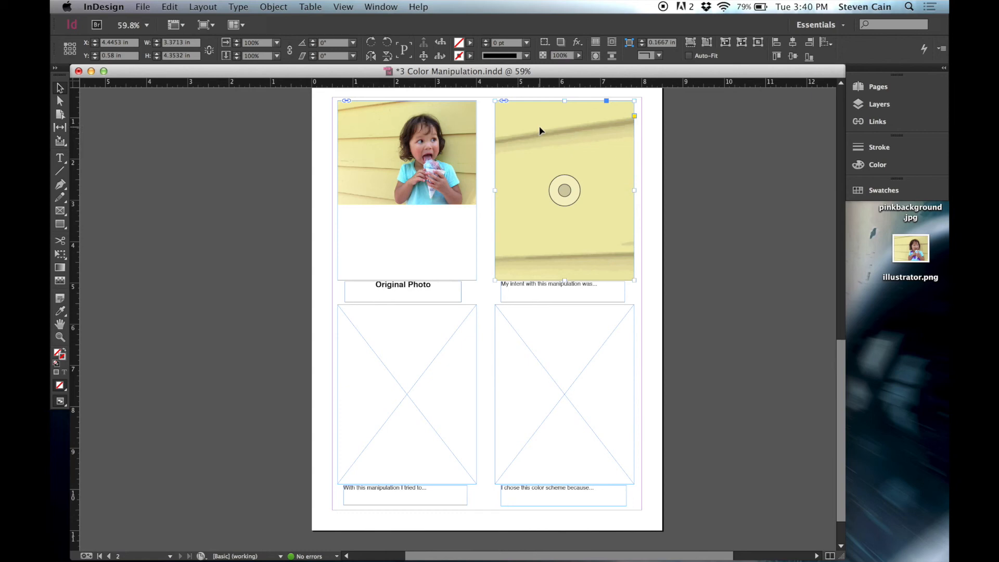
# - Scale illustrator.png inside its frame proportionally to 3.3713 by 2.5279 in, aligned with the frame's upper-left corner, and deselect it
pyautogui.doubleClick(540, 131)
pyautogui.hscroll(5, 641, 351)
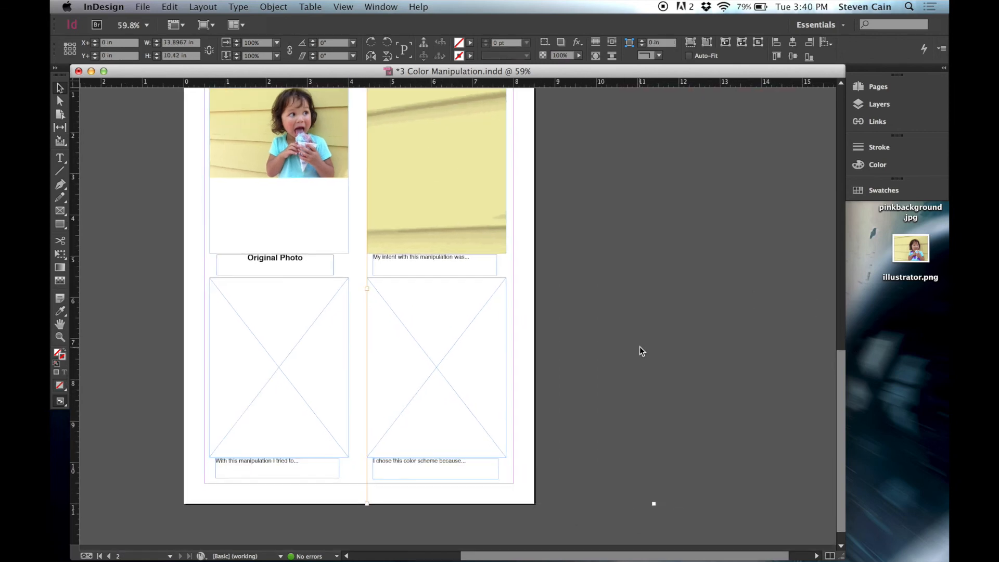
pyautogui.hscroll(2, 642, 352)
pyautogui.scroll(2, 642, 351)
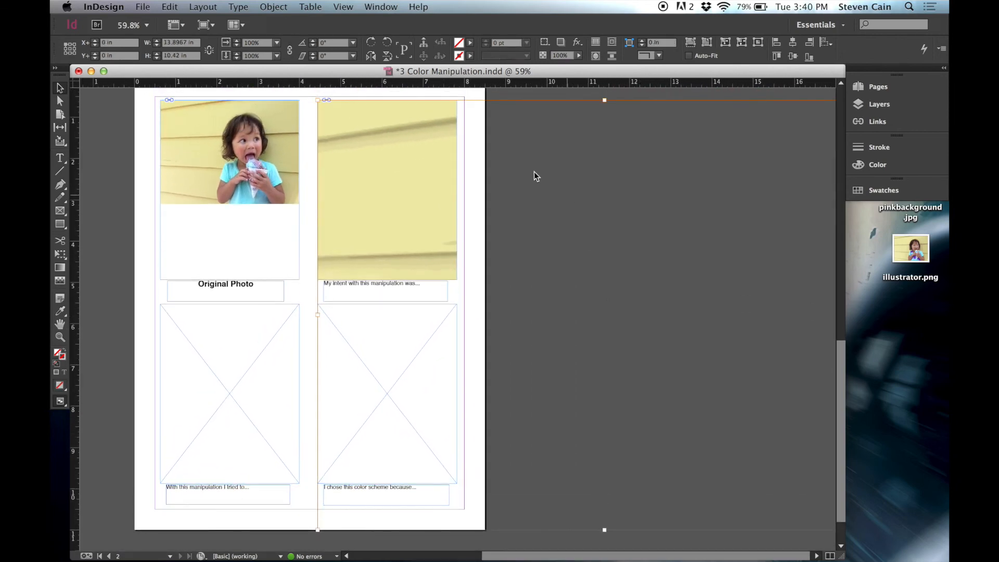
pyautogui.moveTo(605, 101); pyautogui.dragTo(596, 160)
pyautogui.click(400, 195)
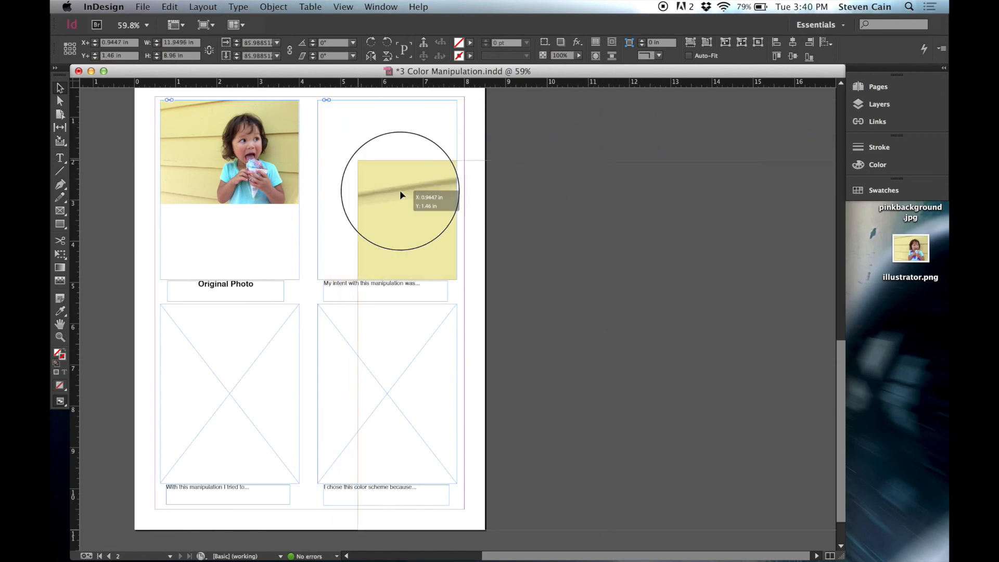
pyautogui.moveTo(401, 196); pyautogui.dragTo(373, 149)
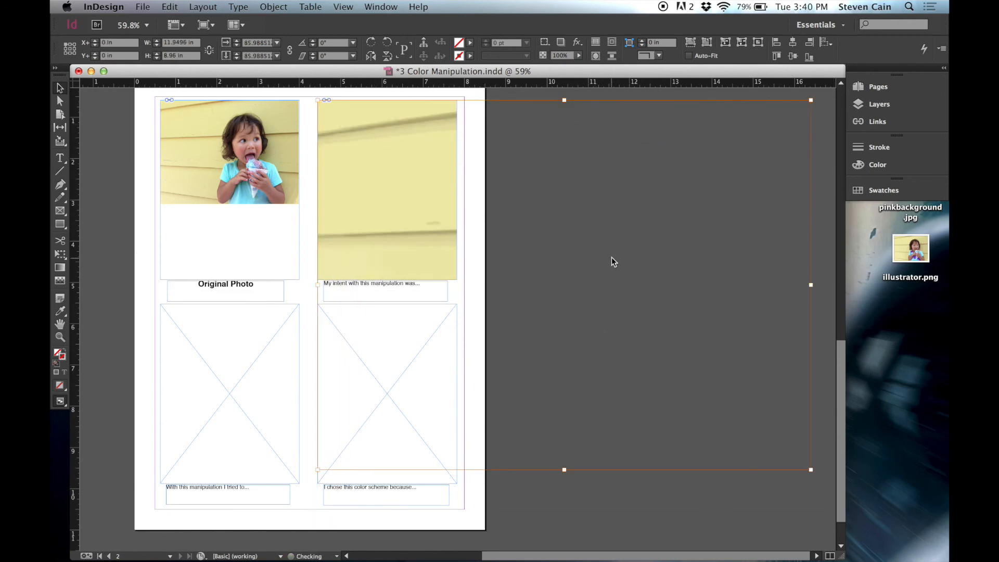
pyautogui.moveTo(811, 470); pyautogui.dragTo(454, 205)
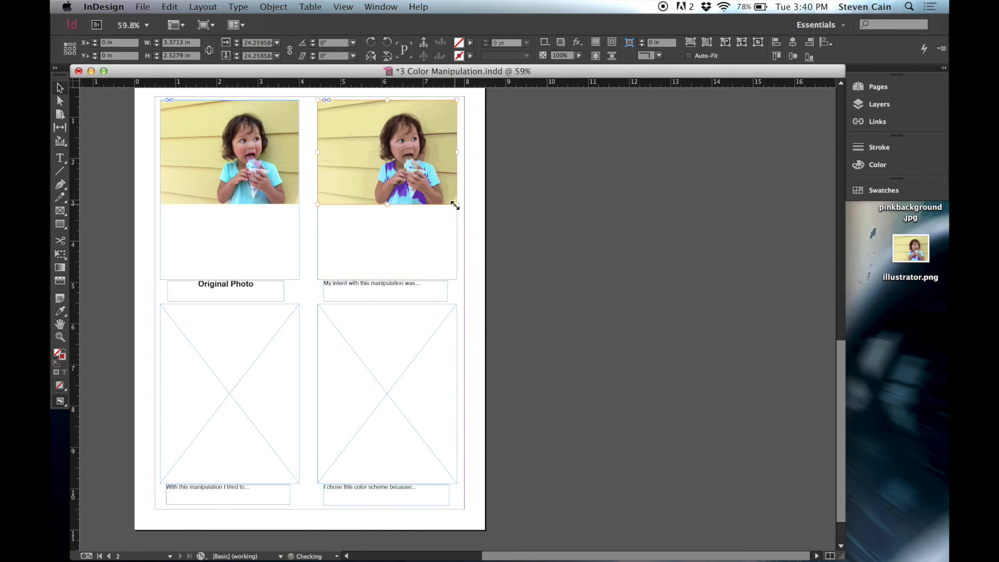
pyautogui.click(519, 244)
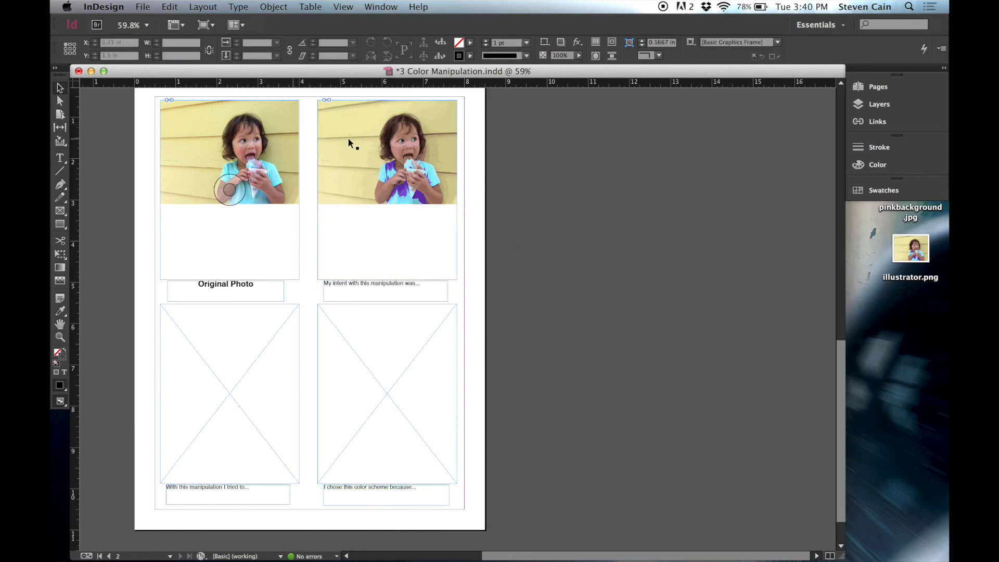
# - Examine the page layout with the two placed pictures, the two empty lower frames and their caption text boxes
pyautogui.scroll(-1, 295, 224)
pyautogui.hscroll(-1, 296, 224)
pyautogui.scroll(2, 298, 227)
pyautogui.hscroll(-1, 299, 228)
pyautogui.scroll(-2, 299, 228)
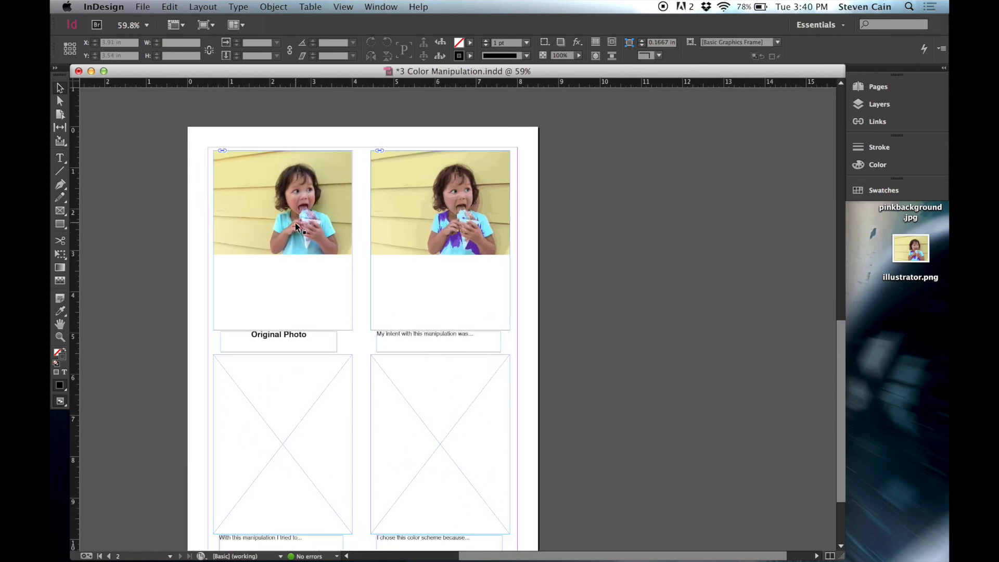
pyautogui.scroll(-1, 299, 227)
pyautogui.click(280, 311)
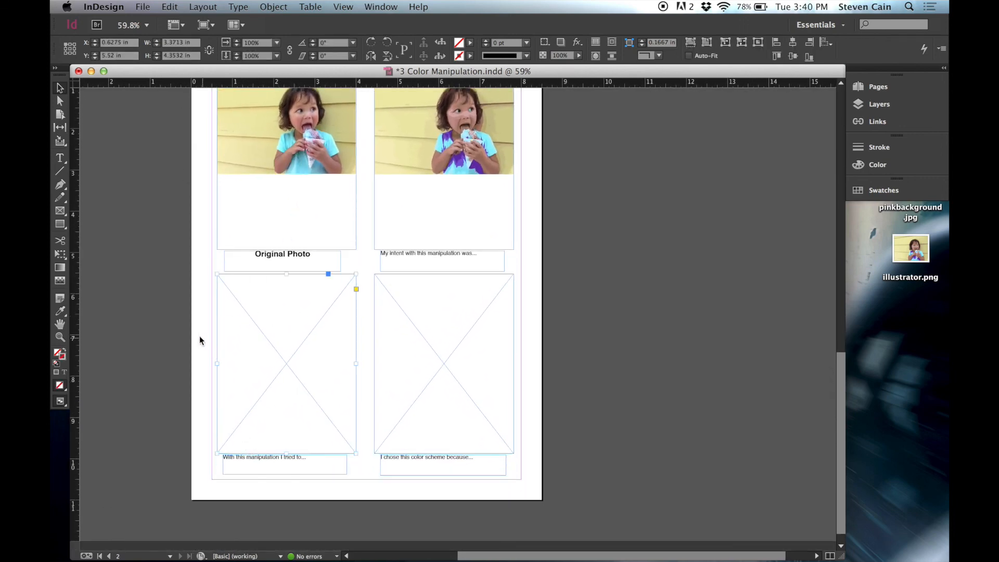
pyautogui.scroll(2, 197, 337)
pyautogui.hscroll(-1, 197, 336)
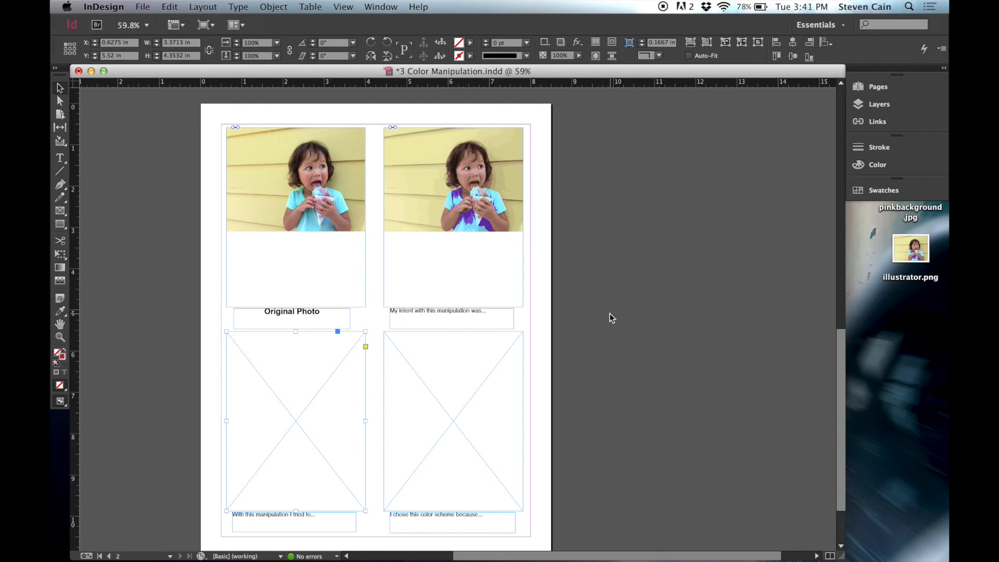
pyautogui.click(631, 252)
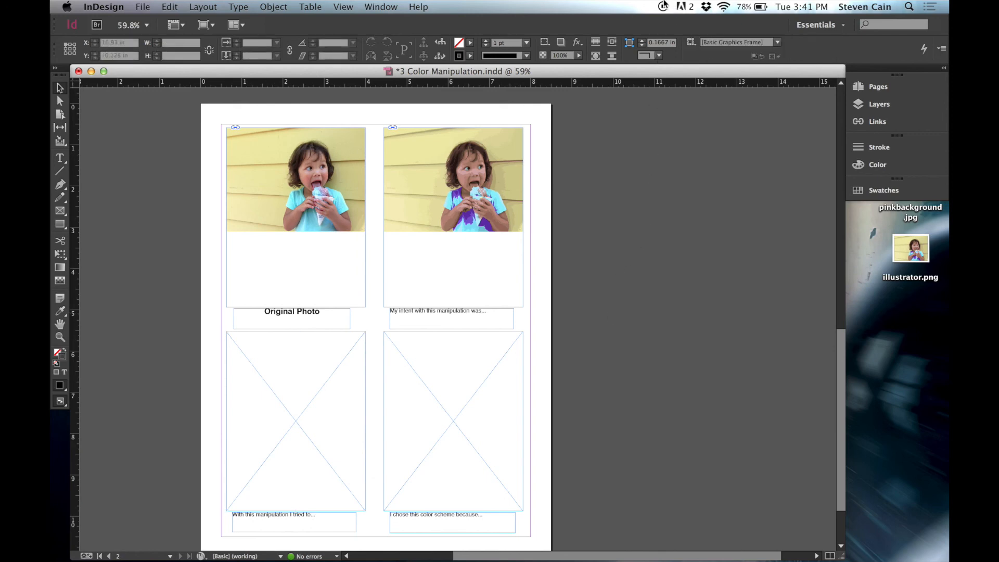